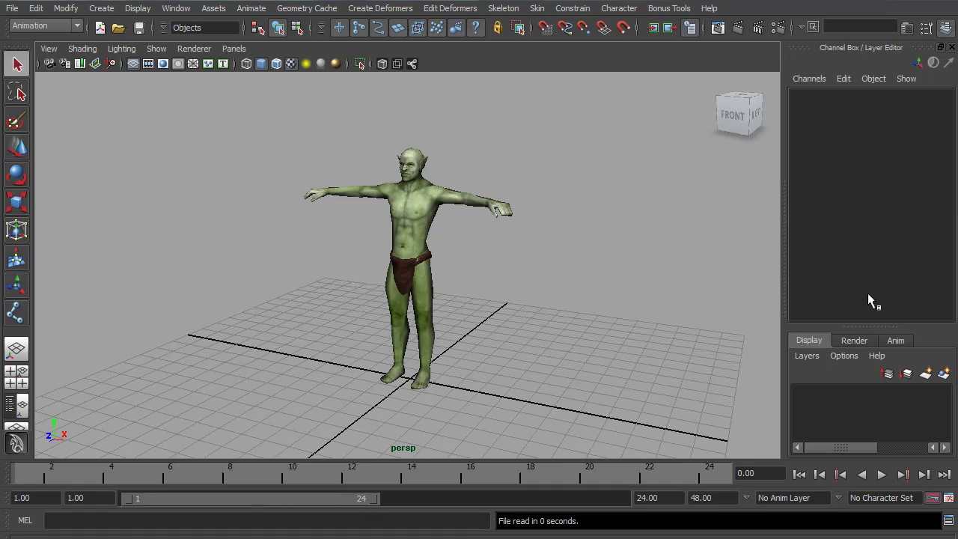
Step: Display the goblin mesh with wireframe on shaded and turn on X-Ray Joints in the viewport
click(399, 249)
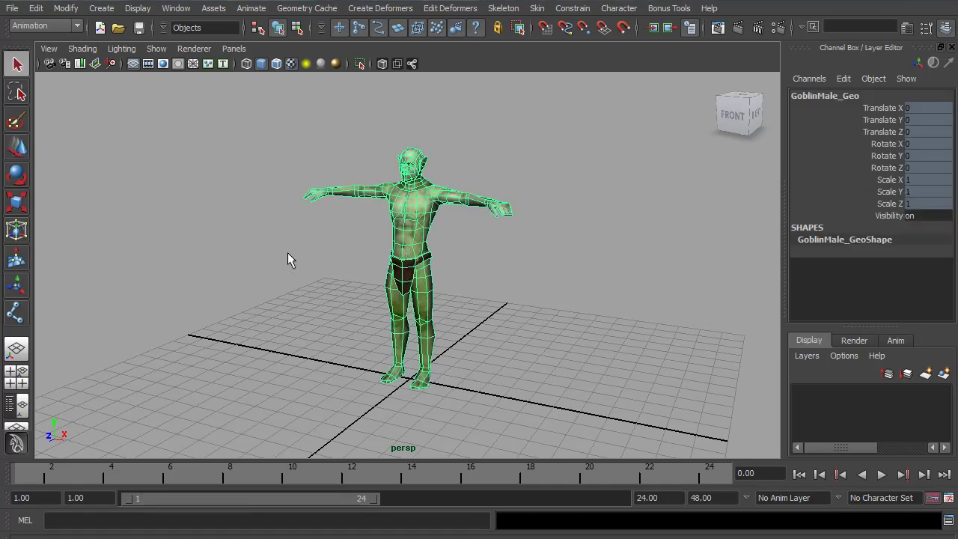
alt+drag(289, 254, 466, 275)
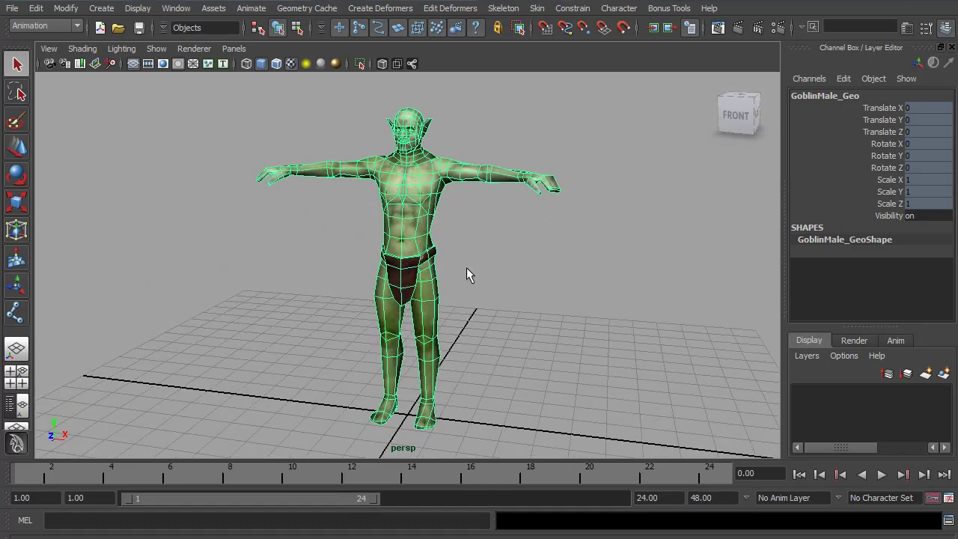
click(332, 273)
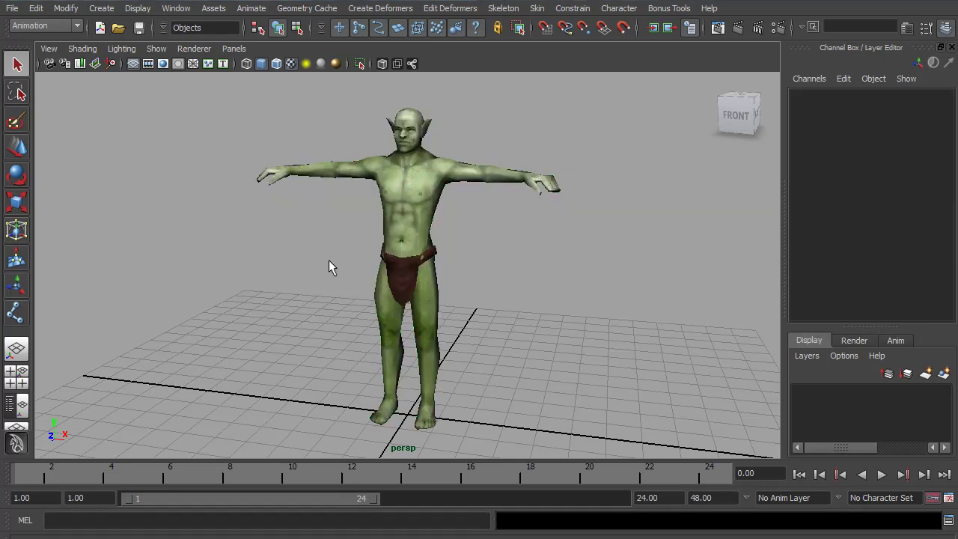
click(277, 64)
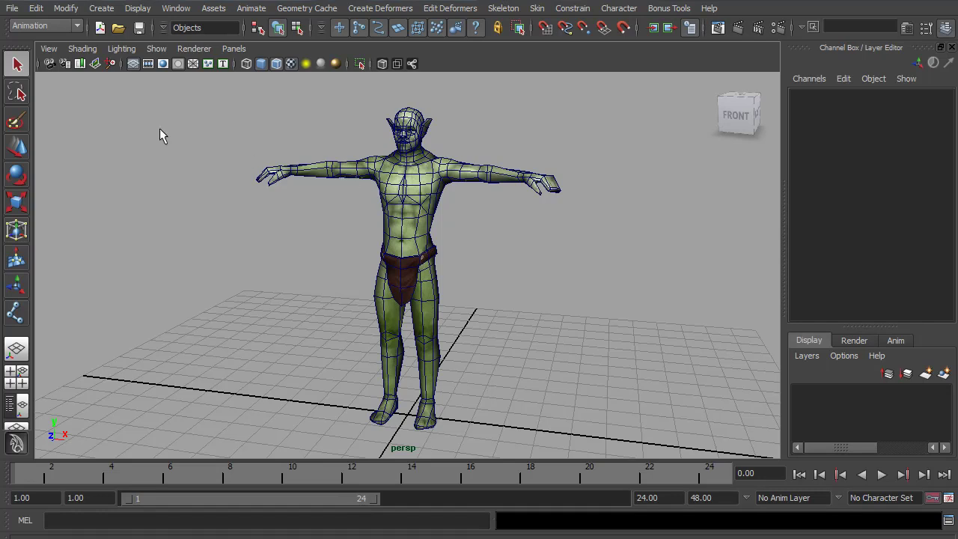
click(49, 49)
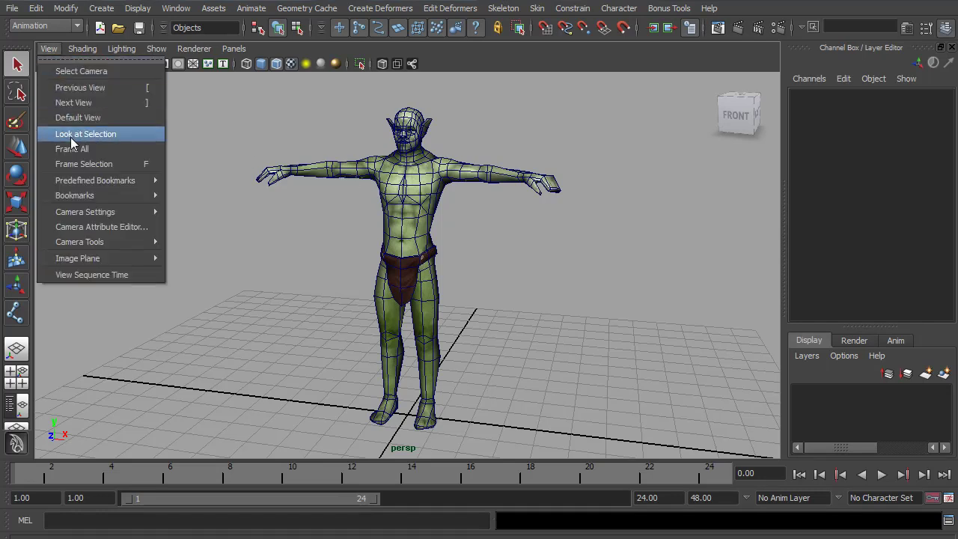
mouse_move(83, 49)
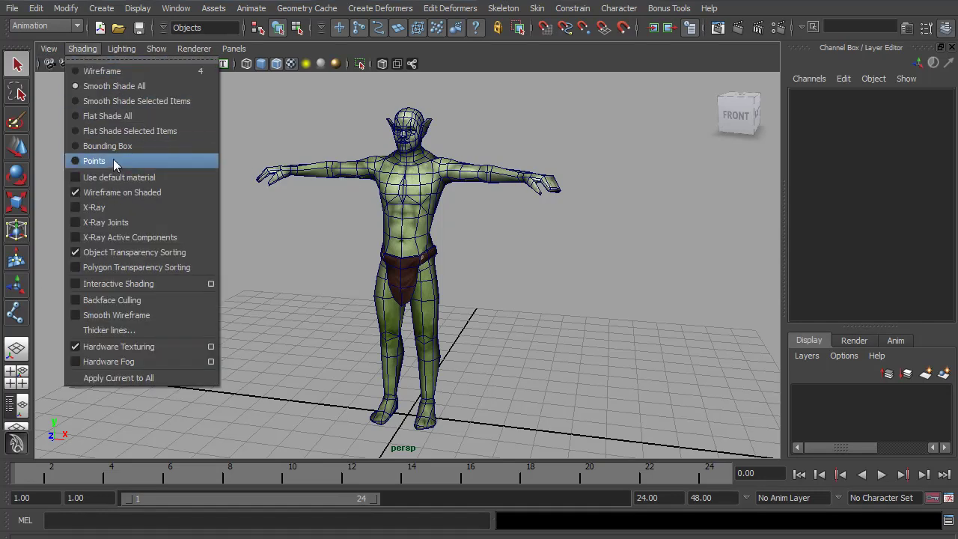
click(115, 224)
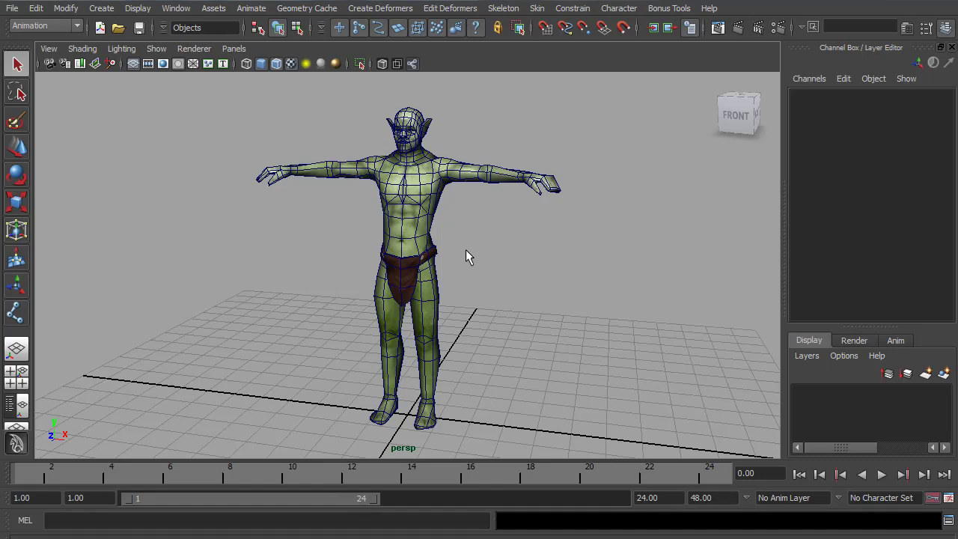
Step: Switch to the side view and activate the Joint Tool with its settings displayed
key(space)
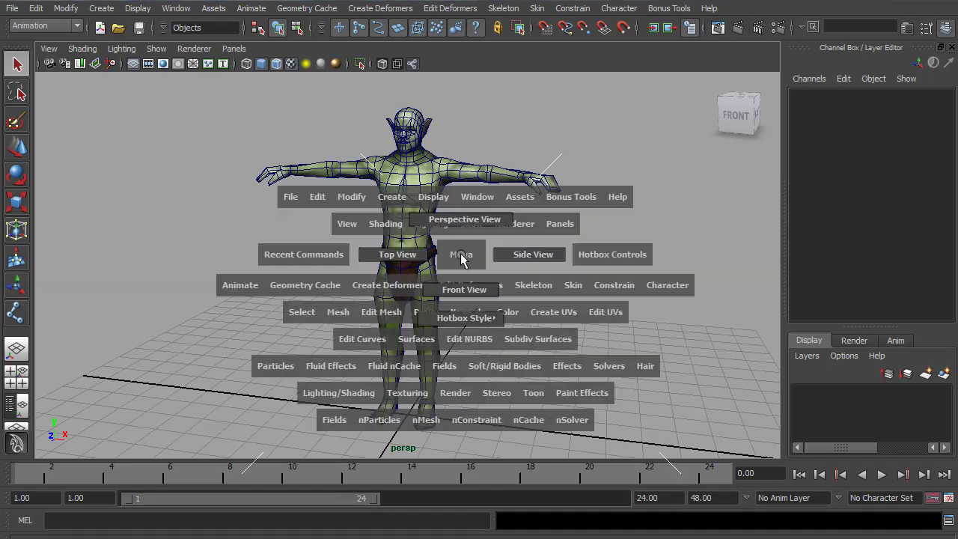
click(509, 253)
alt+right_drag(571, 261, 393, 329)
alt+middle_drag(479, 402, 440, 327)
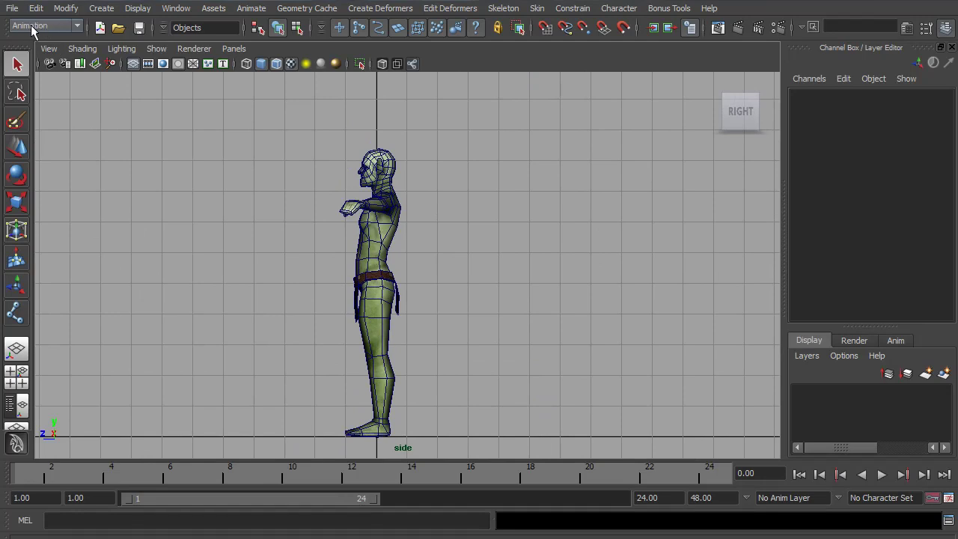
click(504, 10)
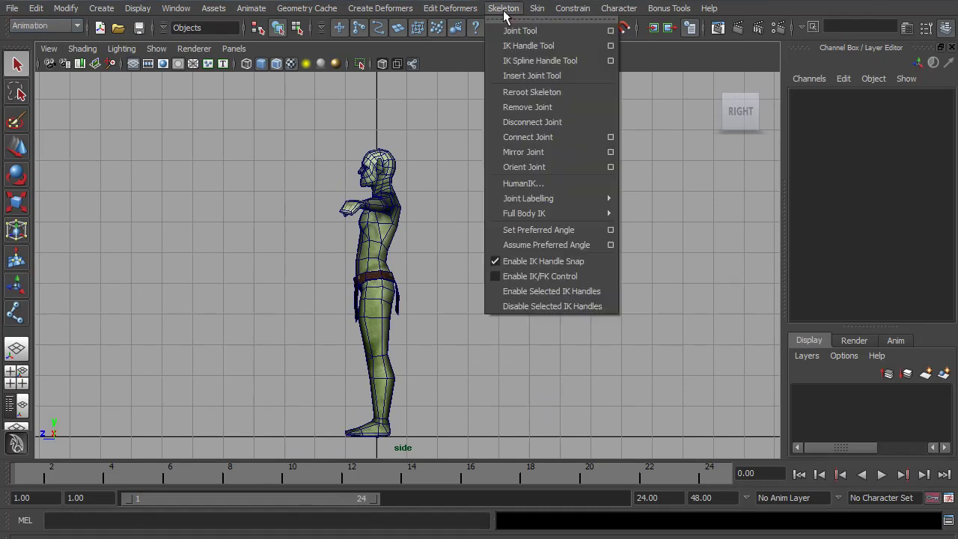
click(611, 31)
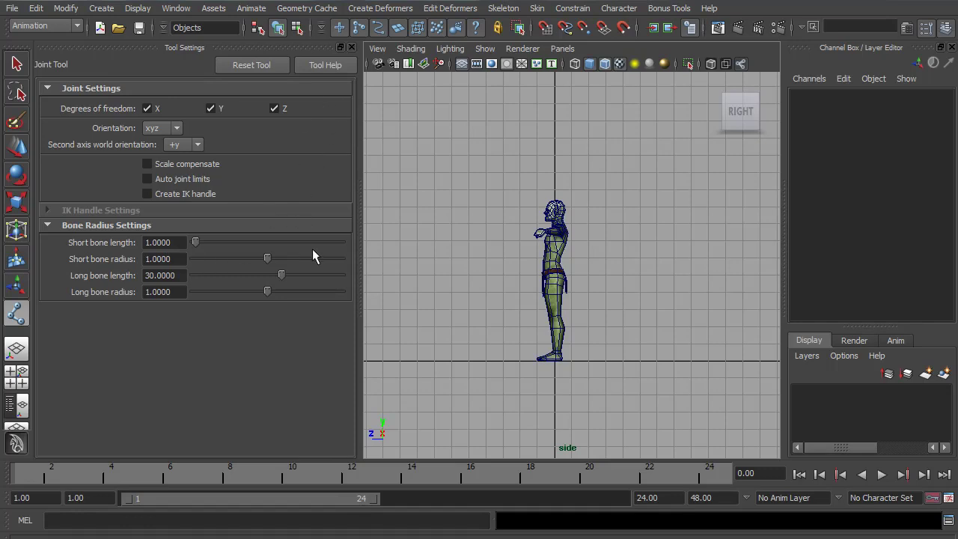
Step: Place the root joint at the belt's lower edge, about Y 5.14, Z -0.13, and a second joint at the belt's upper edge
alt+middle_drag(486, 238, 444, 209)
alt+right_drag(444, 210, 730, 300)
alt+middle_drag(448, 200, 613, 342)
alt+right_drag(381, 263, 544, 263)
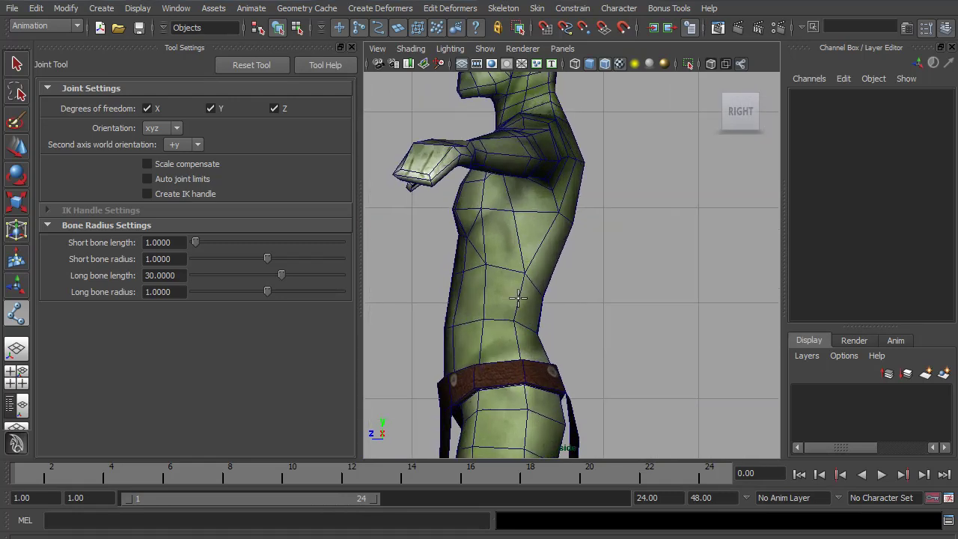
alt+middle_drag(518, 297, 583, 234)
key(ctrl+z)
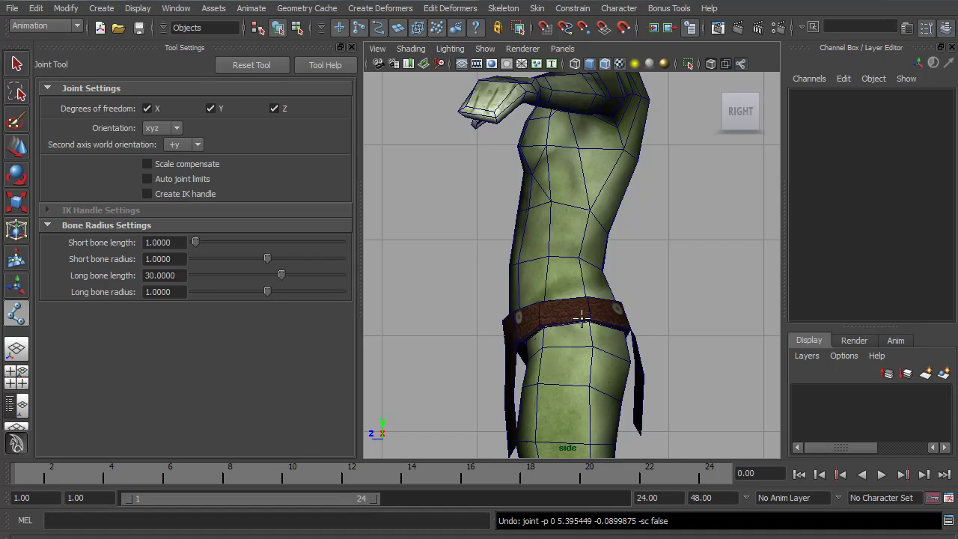
click(581, 319)
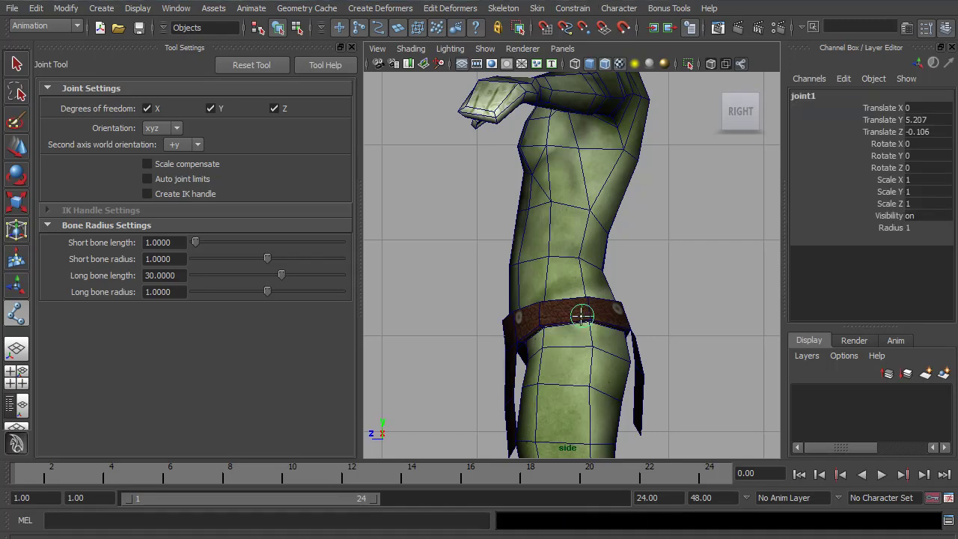
drag(583, 321, 583, 300)
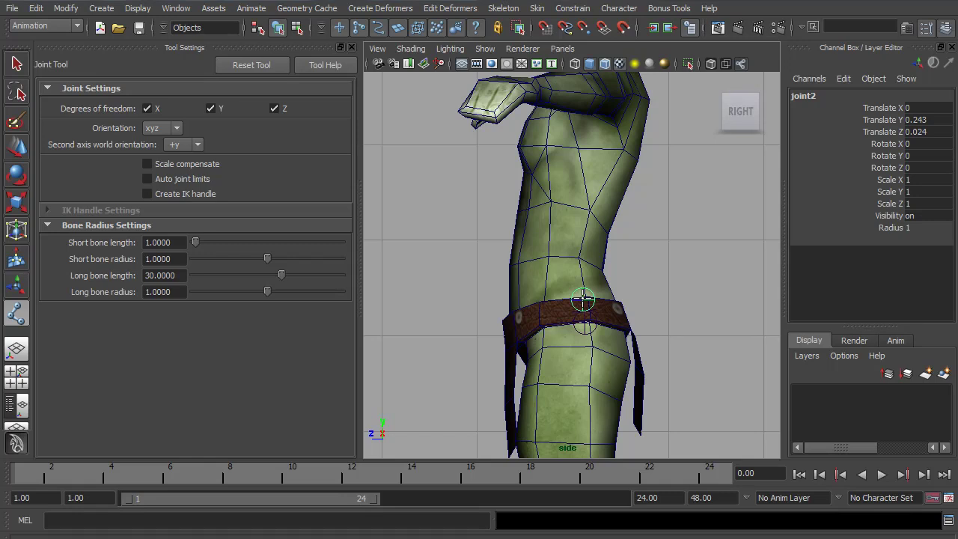
key(Return)
Step: Add two spine joints up the lower torso, with bones about 0.42 and 0.56 units long
click(580, 258)
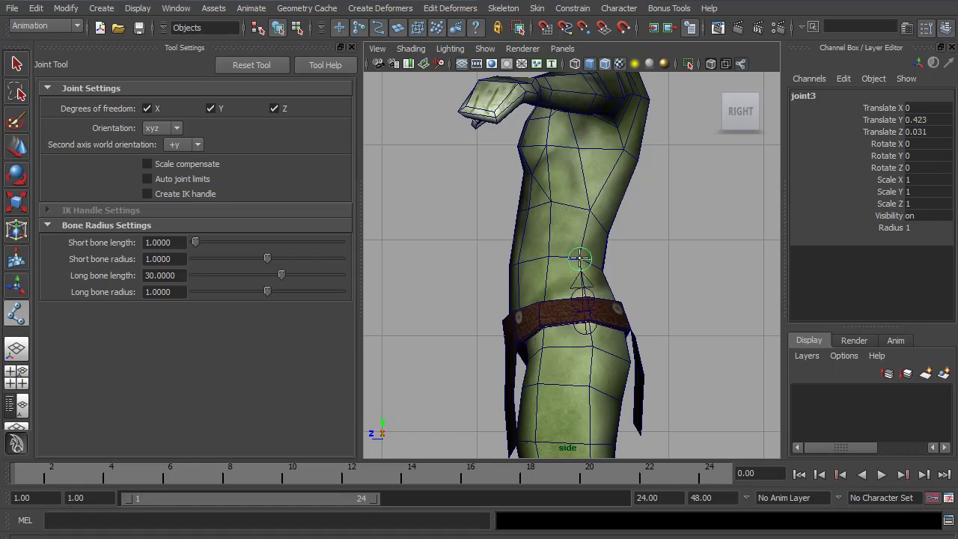
key(Return)
click(588, 207)
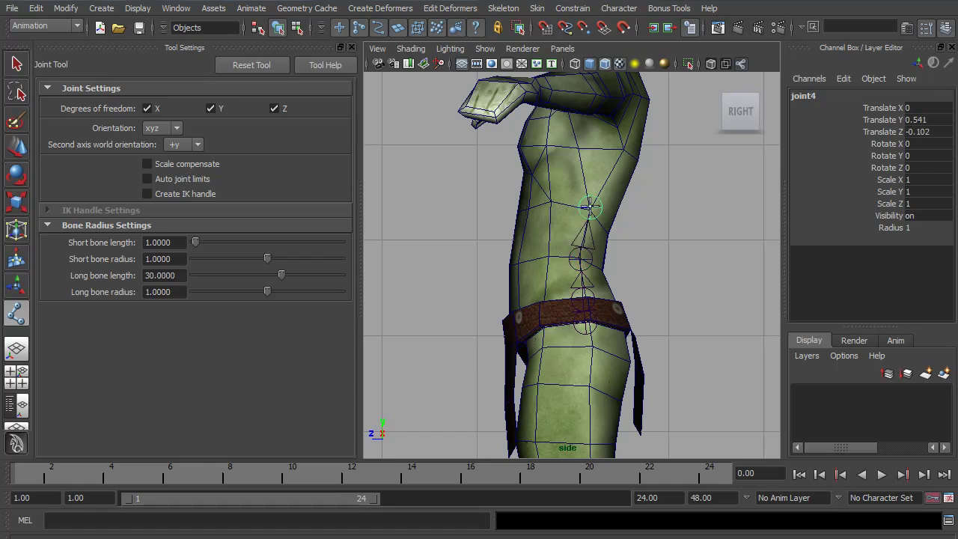
drag(589, 206, 588, 205)
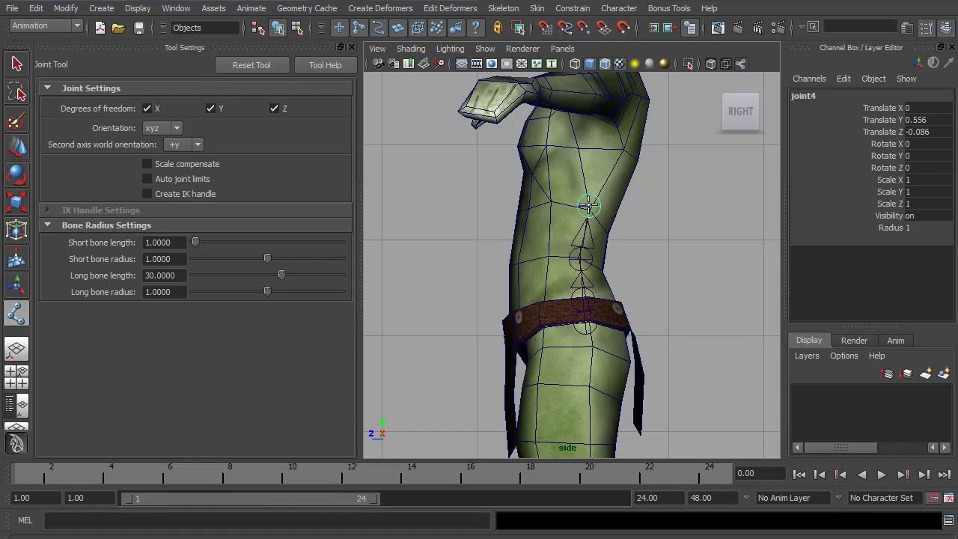
key(Return)
Step: Add joints at the neck base, the skull base and just above the head, and finish the joint chain
alt+middle_drag(586, 169, 519, 337)
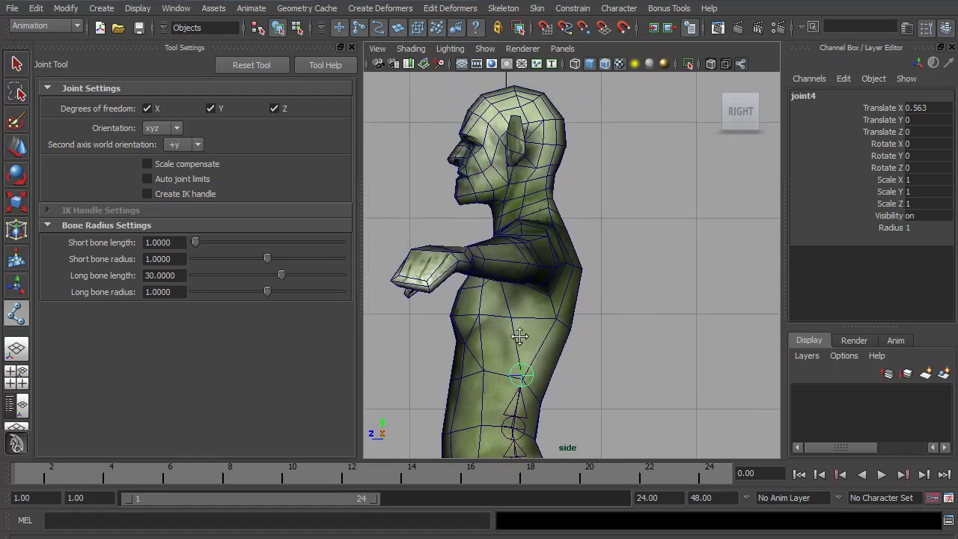
click(530, 218)
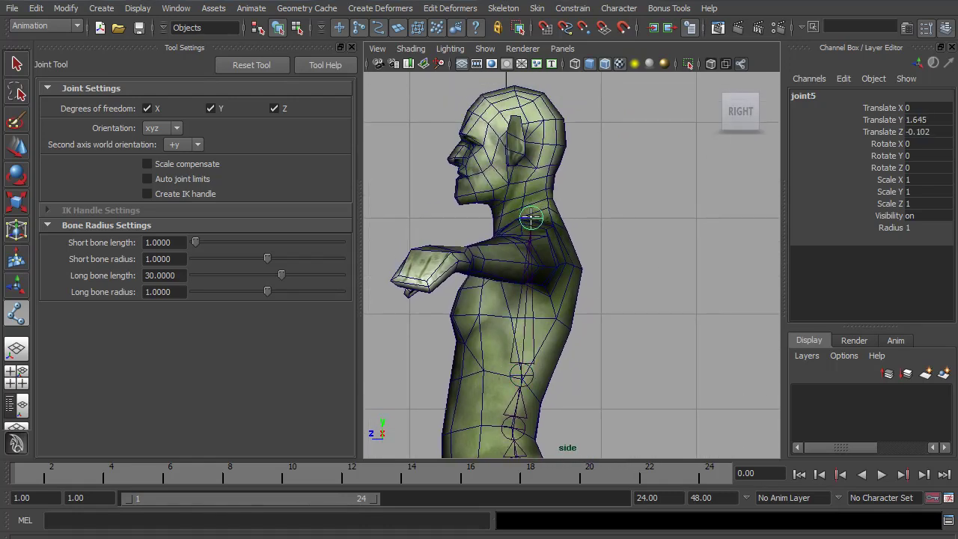
drag(531, 218, 534, 214)
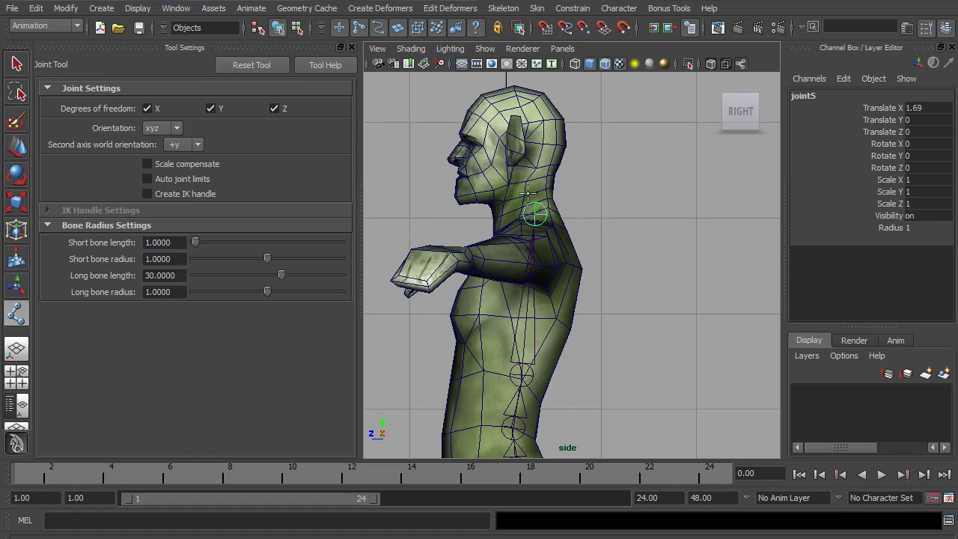
click(536, 166)
middle_drag(536, 167, 536, 169)
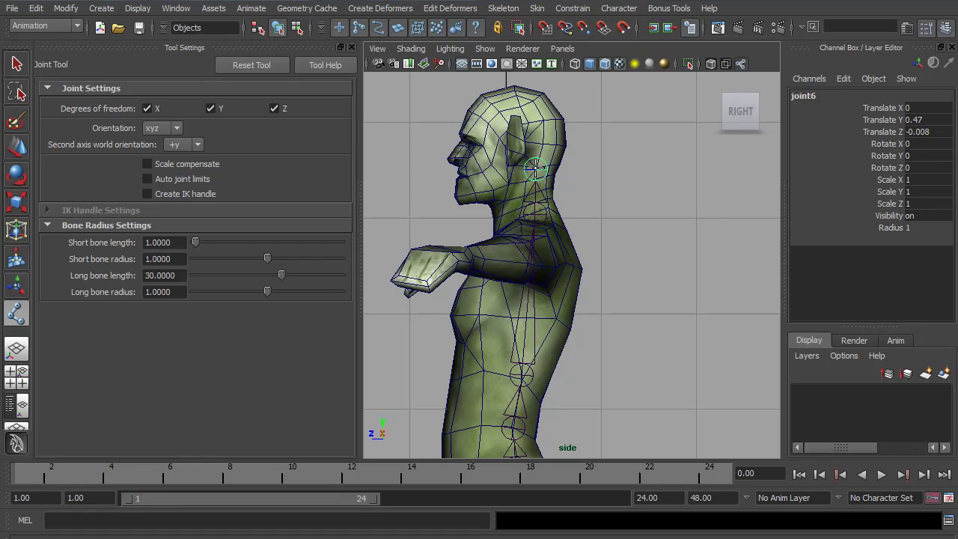
click(538, 84)
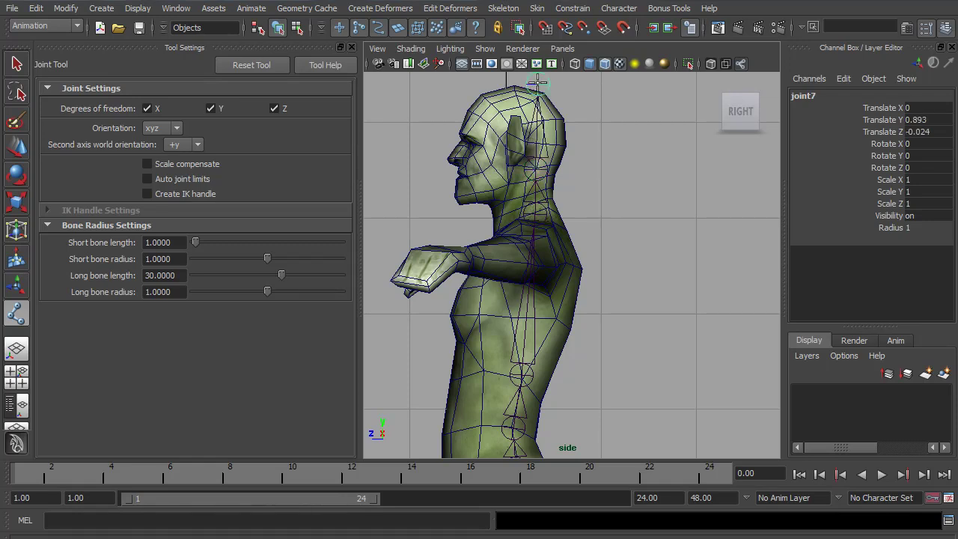
middle_drag(538, 82, 537, 78)
key(Return)
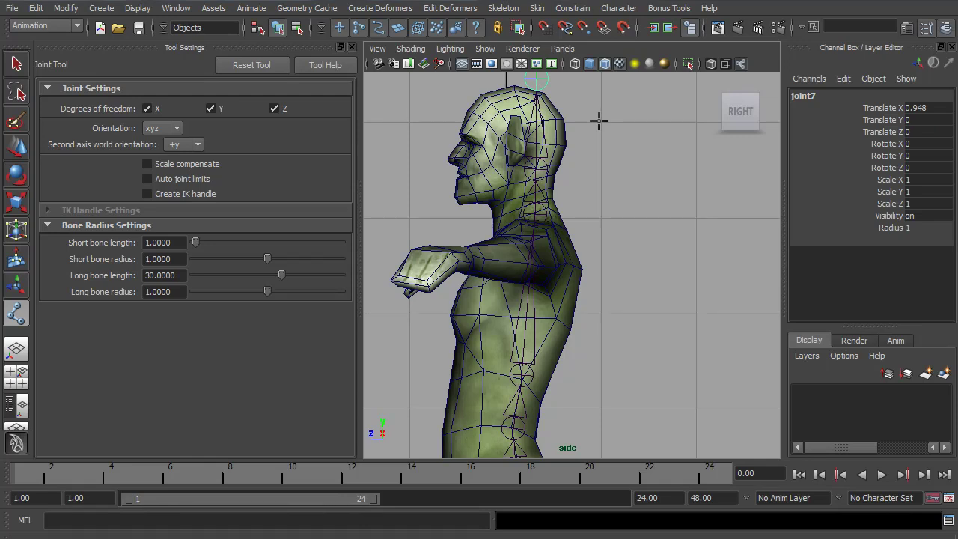
key(Return)
Step: Rename the root joint at the pelvis as J_MainRoot
alt+right_drag(640, 326, 580, 322)
alt+middle_drag(552, 330, 548, 281)
alt+right_drag(467, 262, 546, 285)
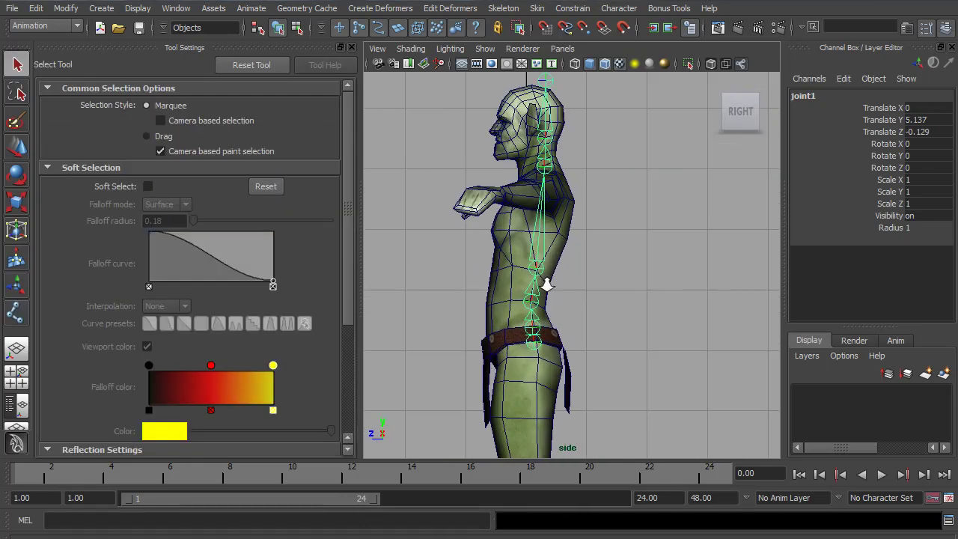
scroll(548, 284, up, 5)
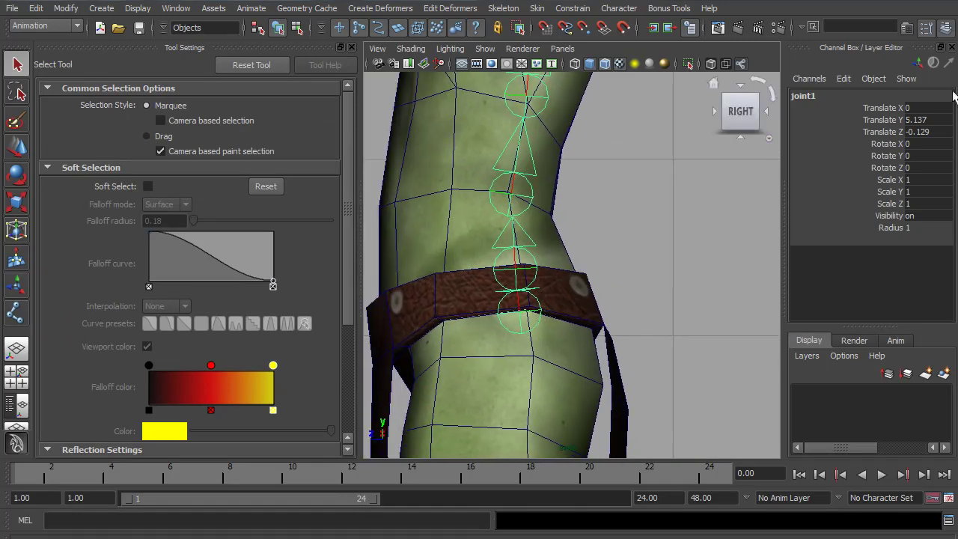
click(843, 95)
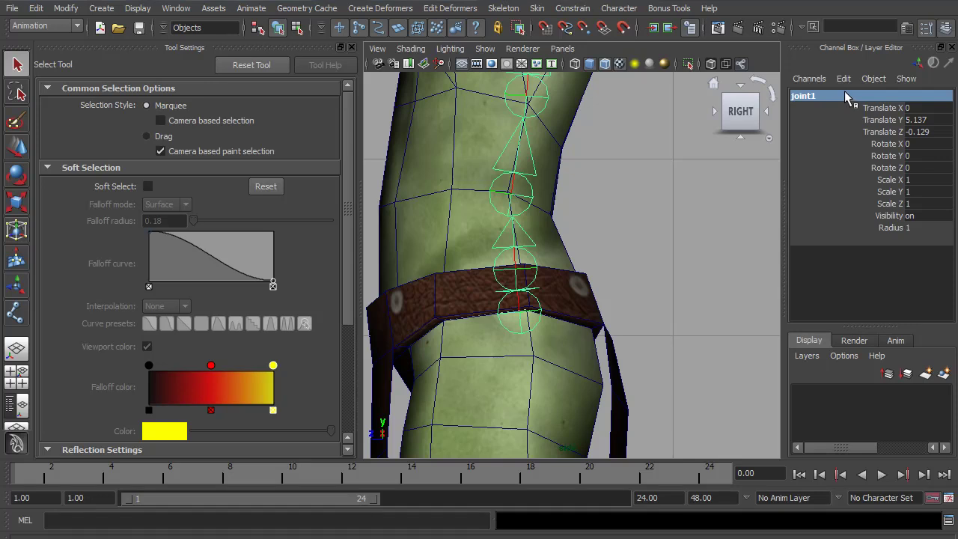
click(844, 91)
key(BackSpace)
key(BackSpace)
key(BackSpace)
key(BackSpace)
key(BackSpace)
key(BackSpace)
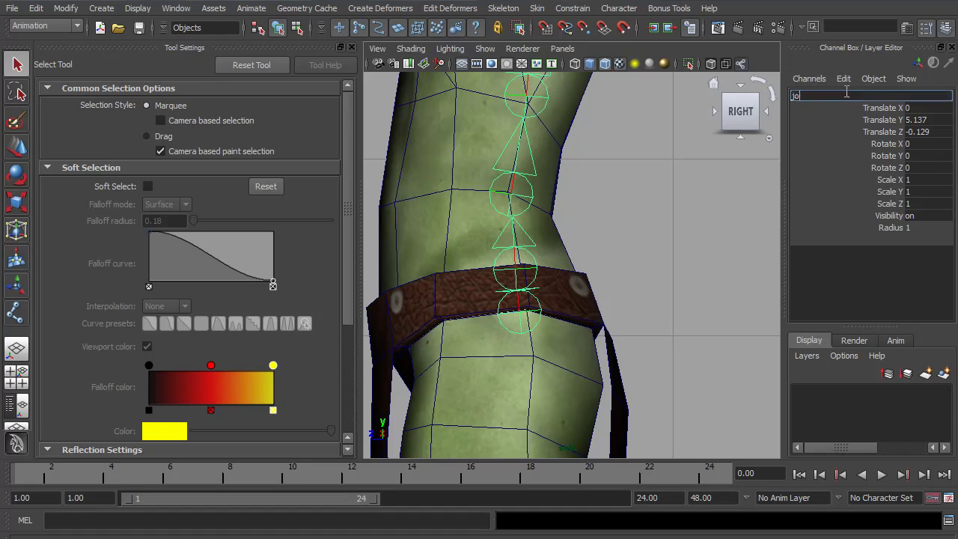
text(J_MainRoot)
key(Return)
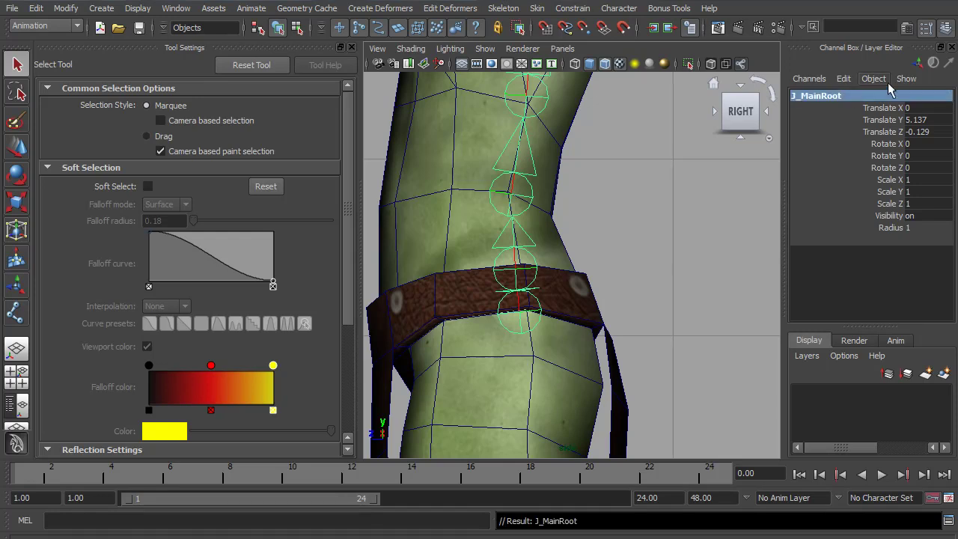
Step: Rename the joint at the belt's upper edge as J_Spine1
click(539, 270)
click(809, 97)
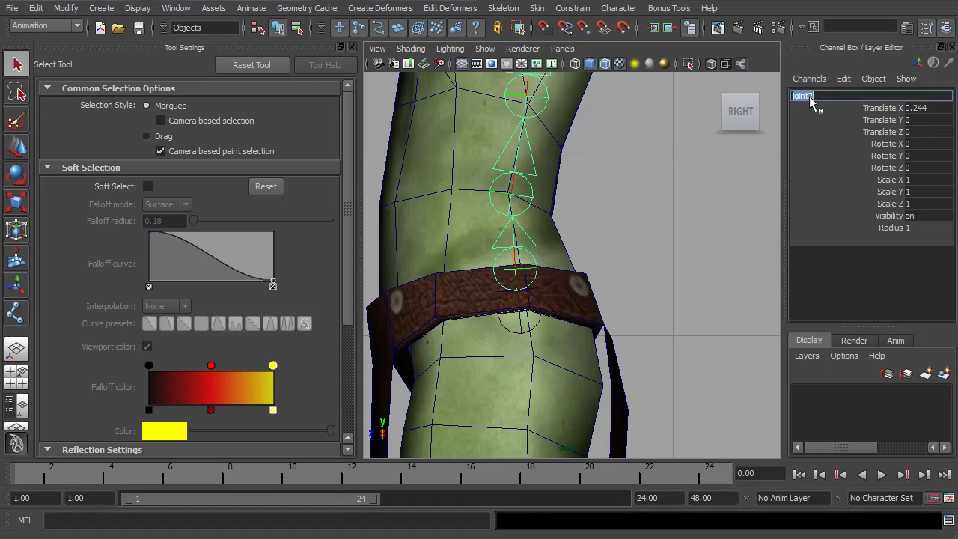
text(J_Spine)
key(BackSpace)
key(BackSpace)
key(BackSpace)
key(BackSpace)
text(pine)
key(Return)
Step: Rename the joint directly above J_Spine1 as J_Spine2
click(524, 198)
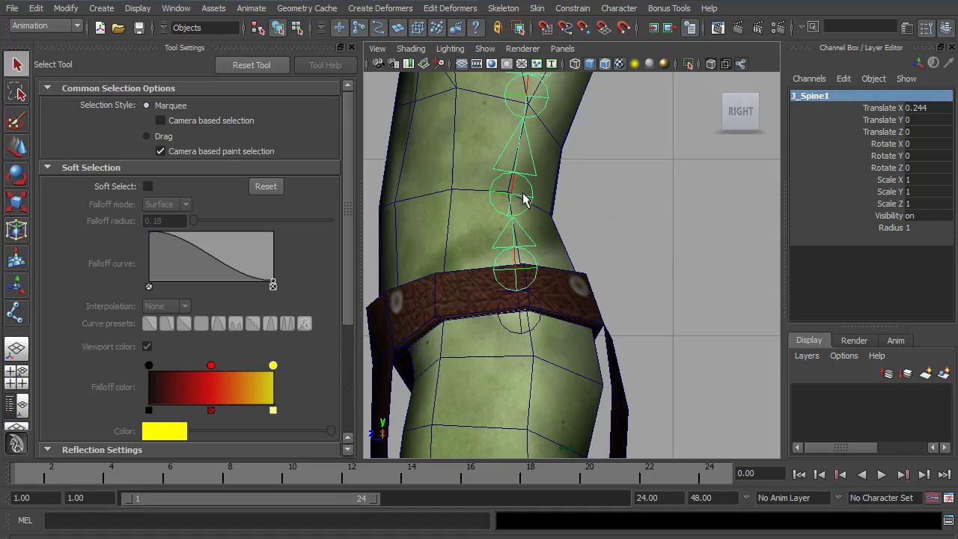
click(524, 198)
double_click(803, 97)
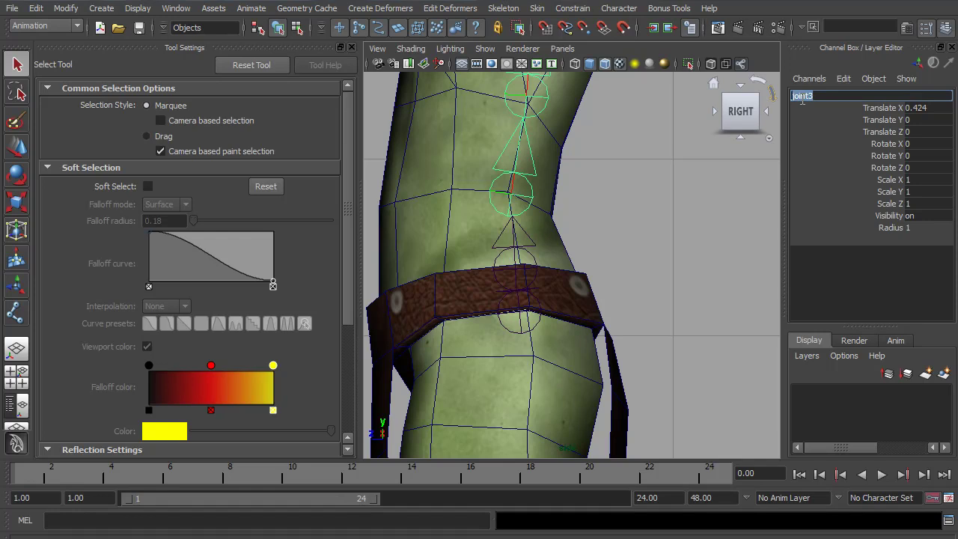
text(J_Spine2)
key(Return)
Step: Rename the mid-torso joint above J_Spine2 as J_Spine3
click(530, 100)
alt+middle_drag(609, 140, 628, 331)
double_click(810, 97)
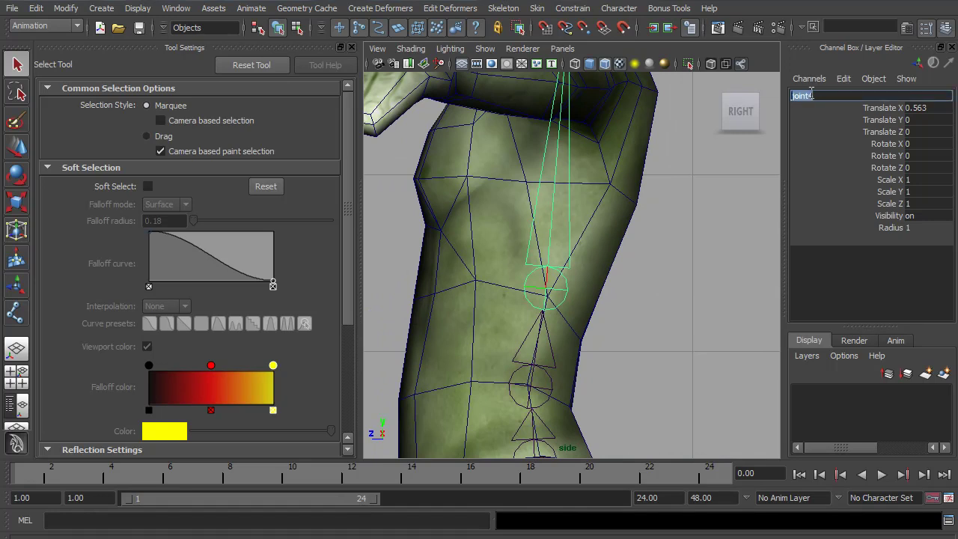
text(J_Spine3)
key(Return)
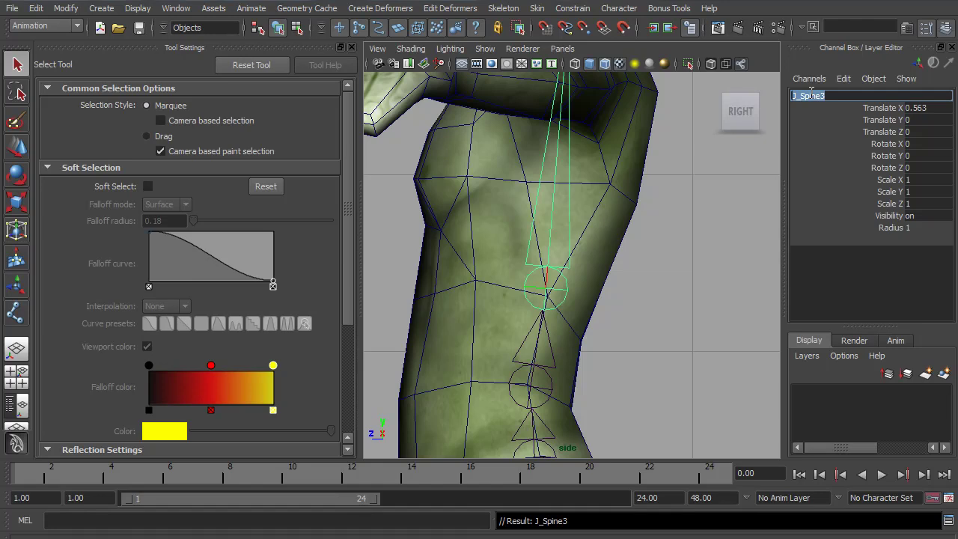
alt+middle_drag(554, 249, 552, 340)
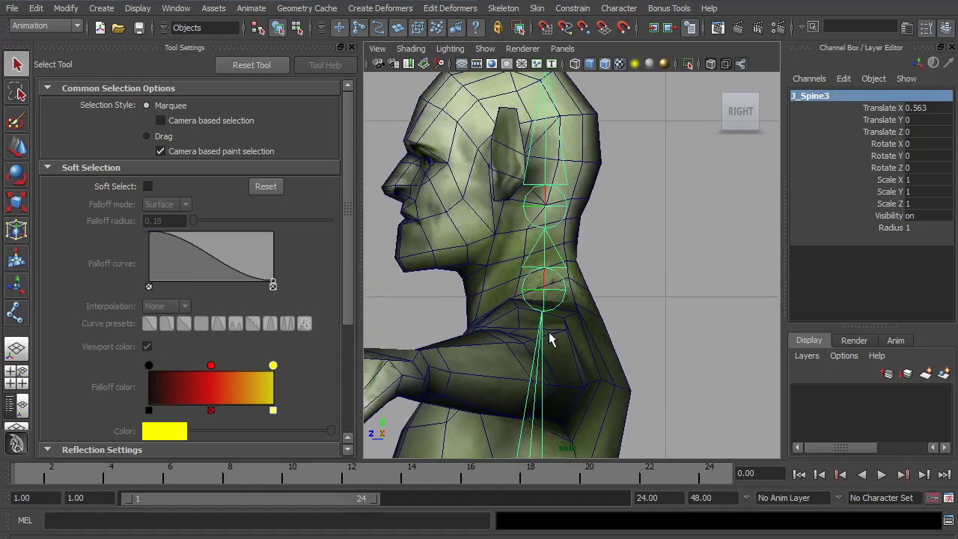
Step: Rename the joint at the base of the neck as J_Neck
click(555, 298)
click(552, 289)
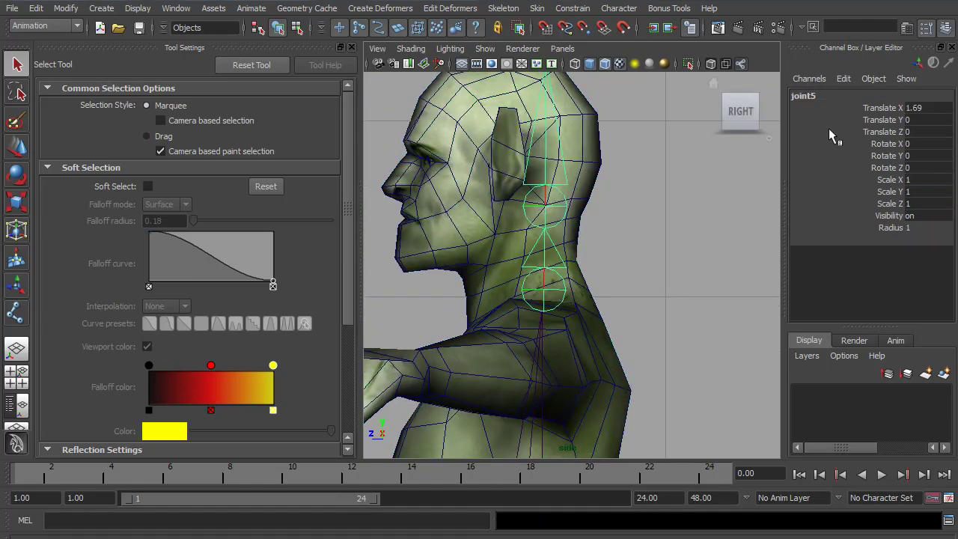
double_click(806, 96)
text(J)
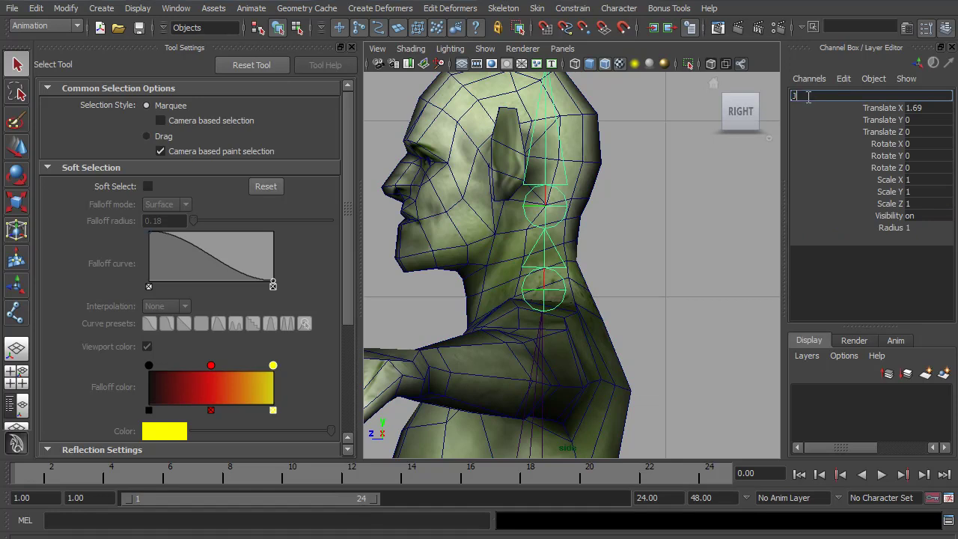
text(_Neck)
key(Return)
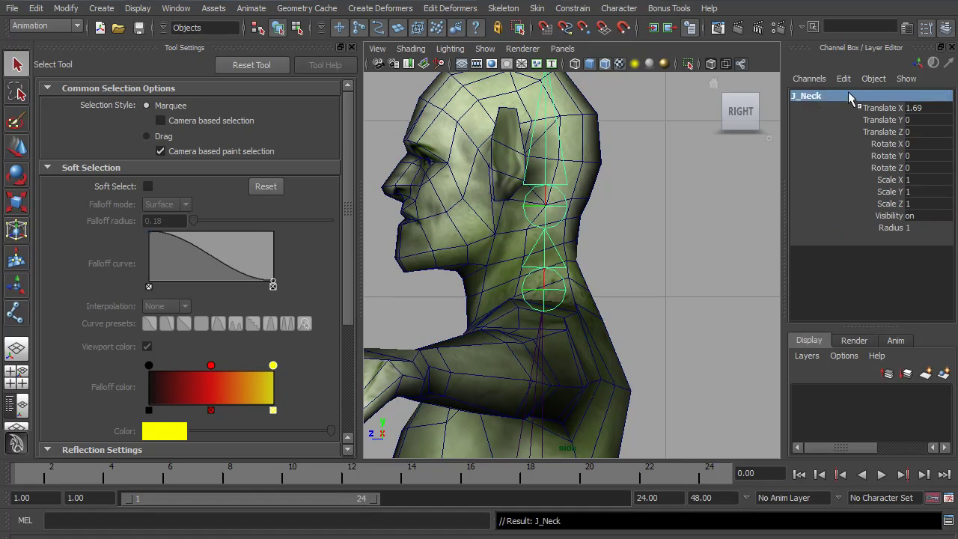
Step: Rename the joint above J_Neck, at the base of the skull, as J_Head
click(562, 213)
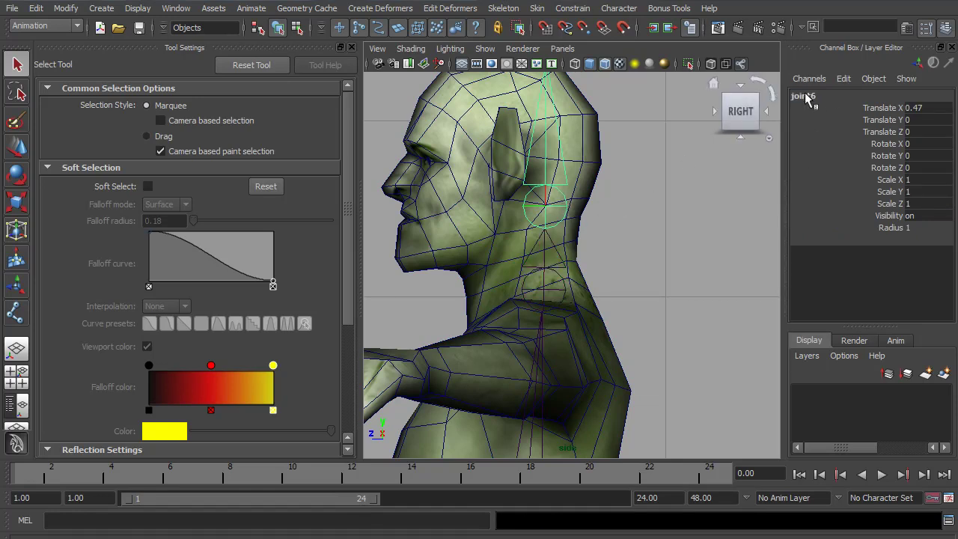
click(806, 96)
text(J_H)
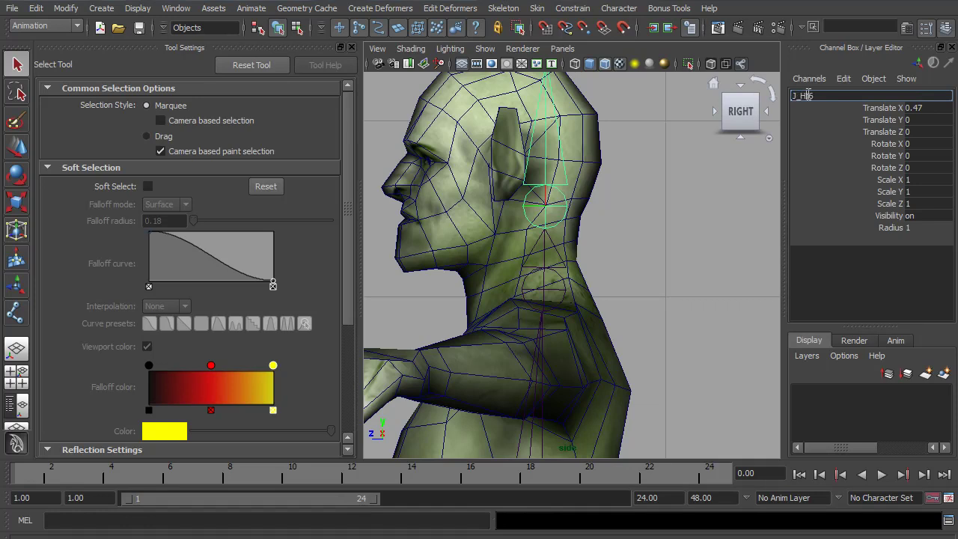
text(eadt)
key(Return)
click(856, 96)
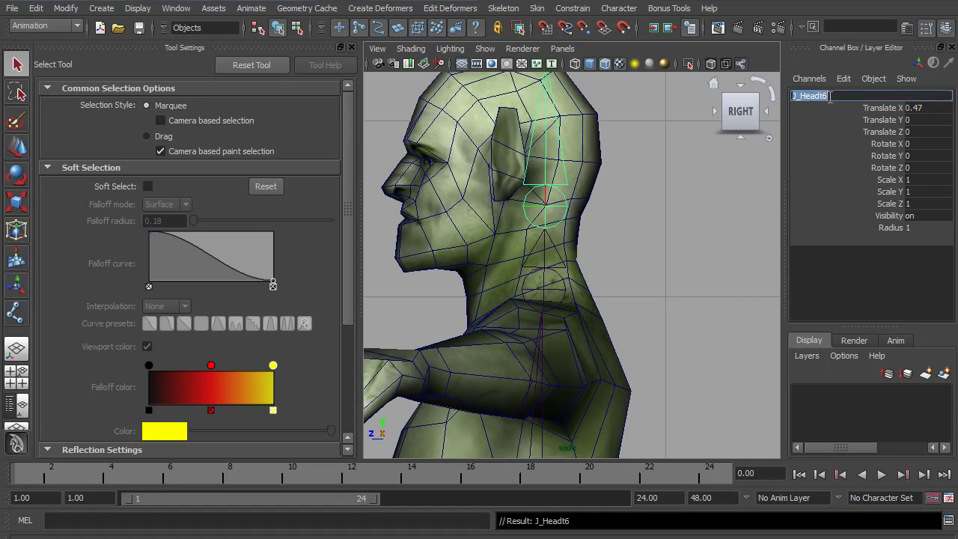
key(Return)
Step: Rename the end joint above the top of the head as J_HeadEND
key(f)
click(535, 166)
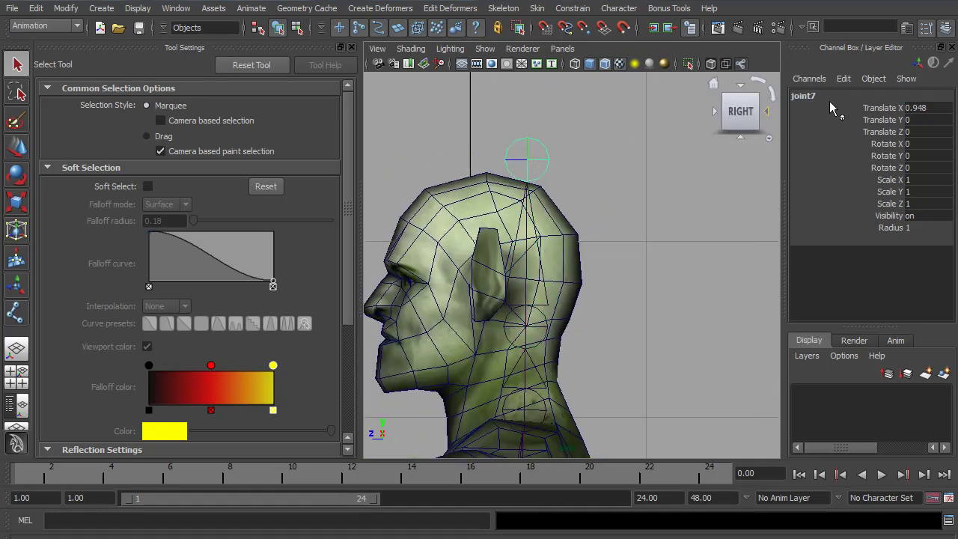
click(815, 96)
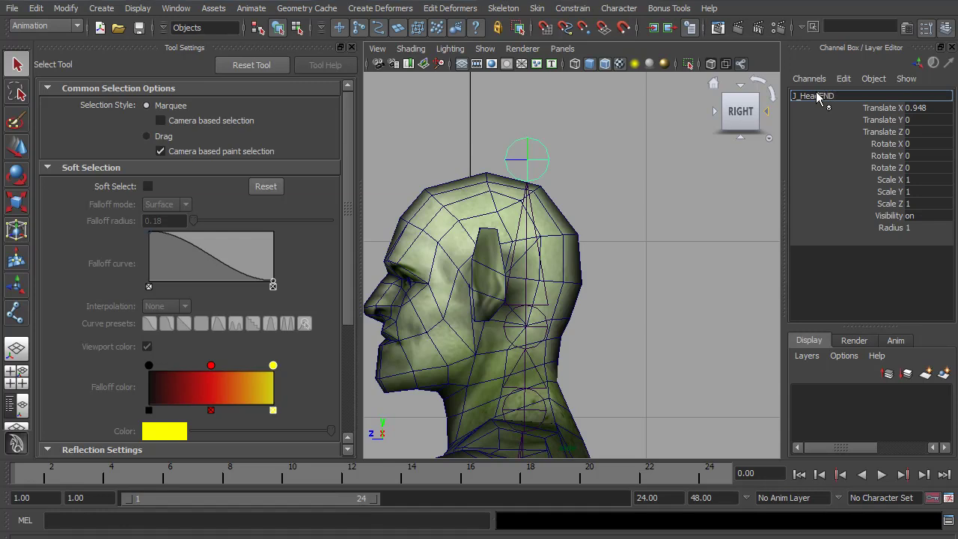
text(J_HeadEND)
key(Return)
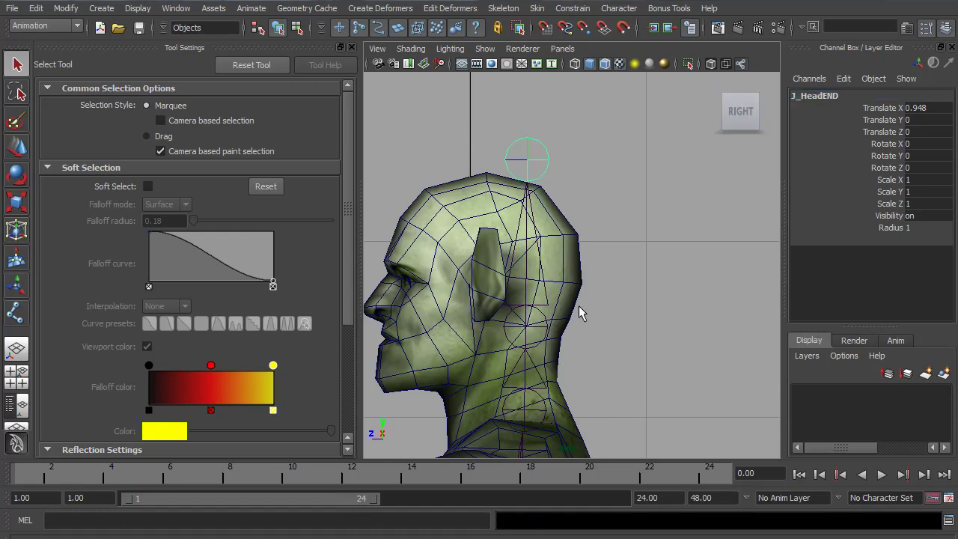
Step: Move J_Spine2 slightly upward in the side view, to about Translate X 0.471 and Translate Y -0.002
alt+middle_drag(560, 371, 537, 184)
alt+middle_drag(530, 382, 529, 205)
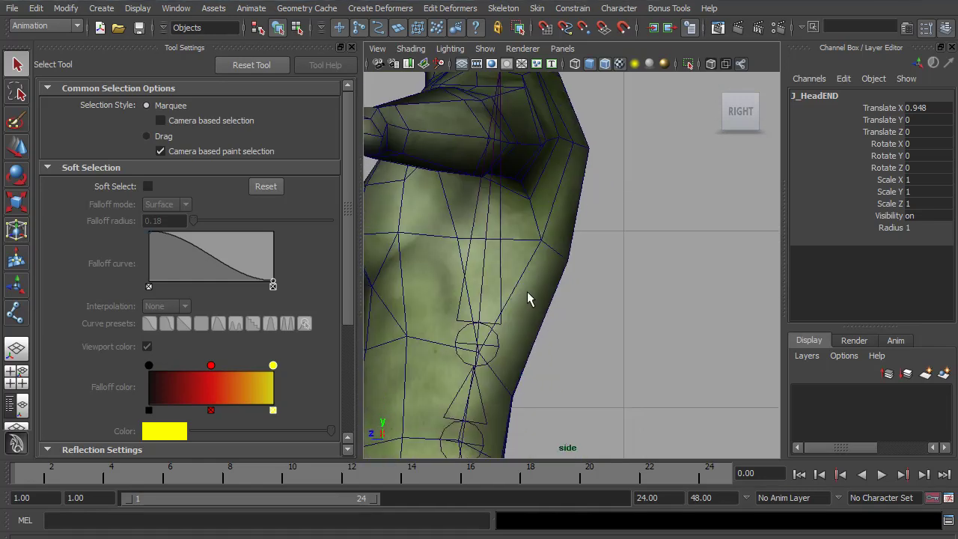
alt+middle_drag(528, 298, 573, 167)
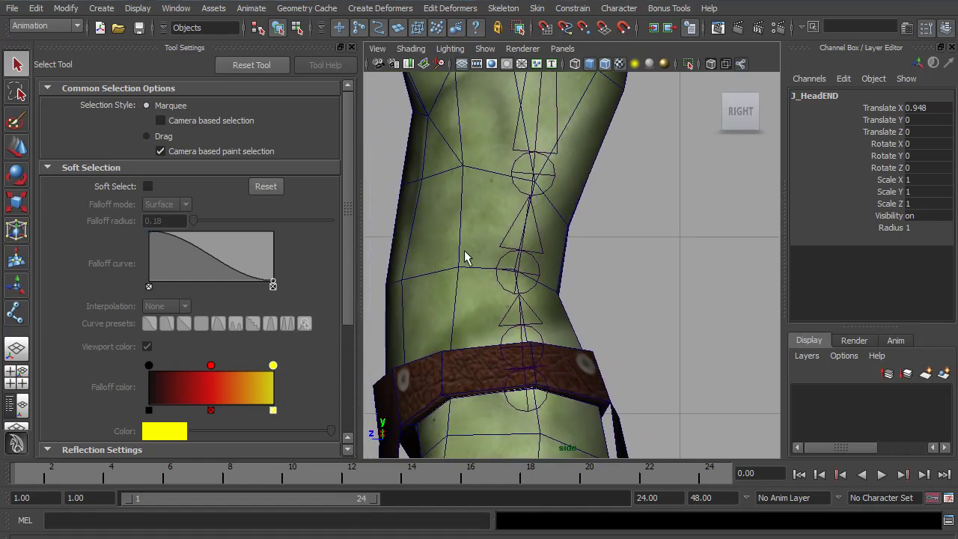
click(514, 295)
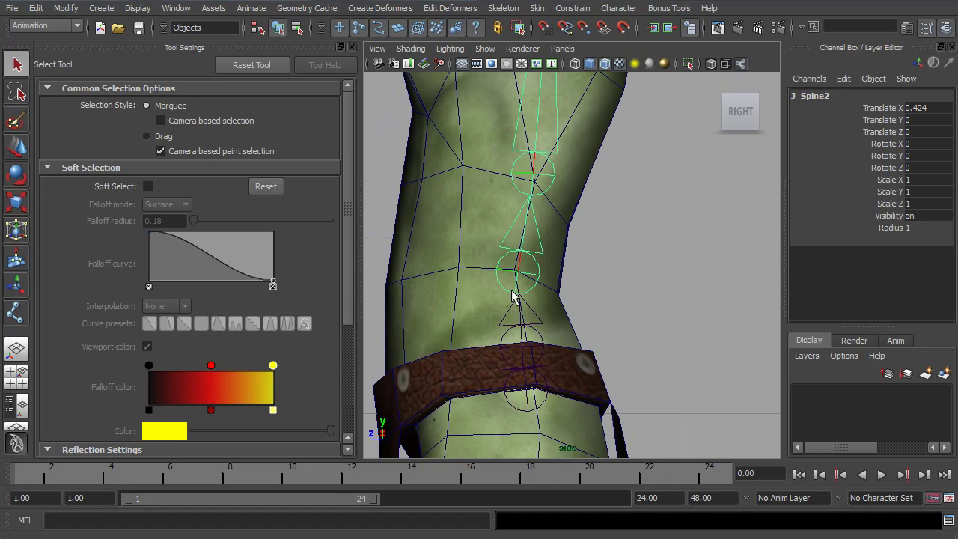
alt+middle_drag(514, 297, 526, 313)
key(w)
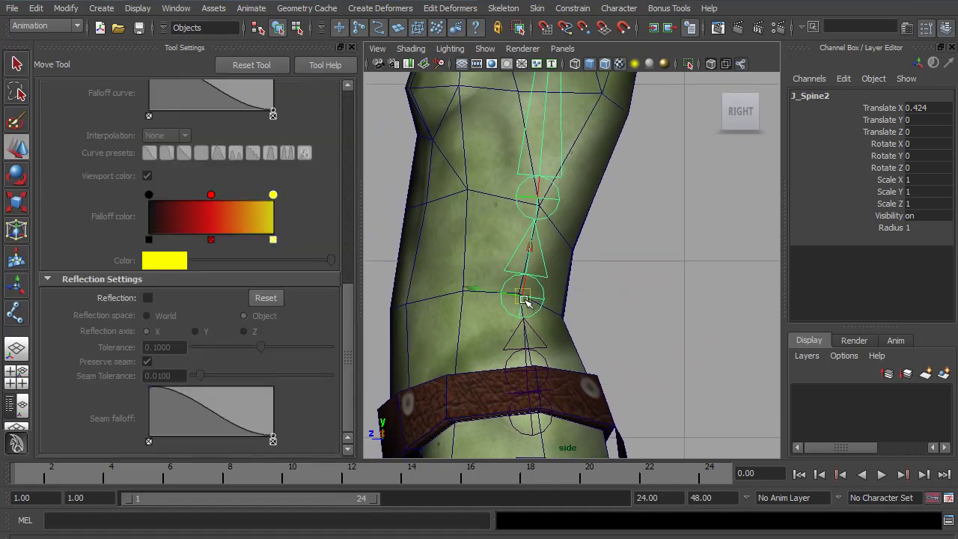
mouse_move(519, 292)
mouse_down()
mouse_move(521, 283)
mouse_move(523, 292)
mouse_up()
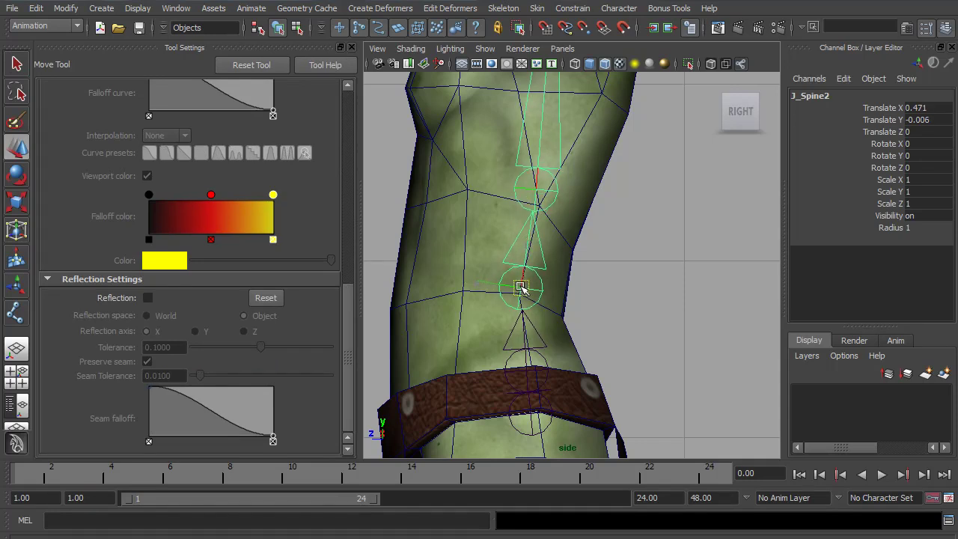
Step: Move J_Spine3 slightly up and toward the chest, to about Translate X 0.598 and Translate Y 0.023
alt+middle_drag(529, 255, 518, 302)
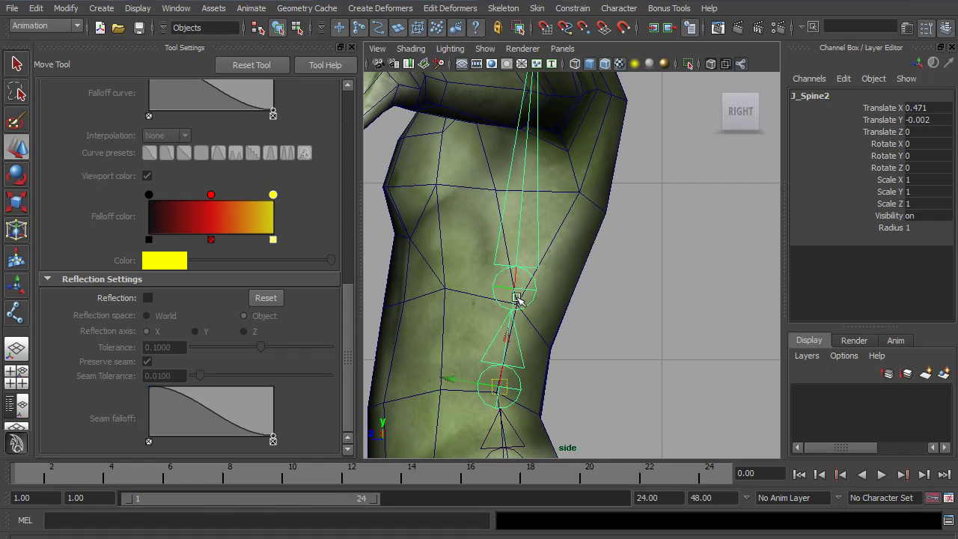
click(516, 288)
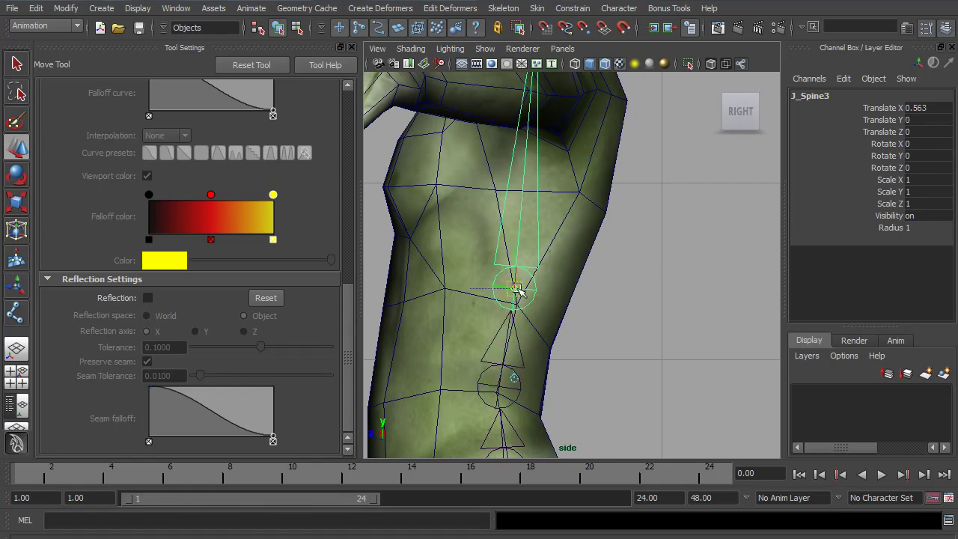
mouse_move(516, 285)
mouse_down()
mouse_move(475, 277)
mouse_move(577, 294)
mouse_move(442, 279)
mouse_move(514, 287)
mouse_up()
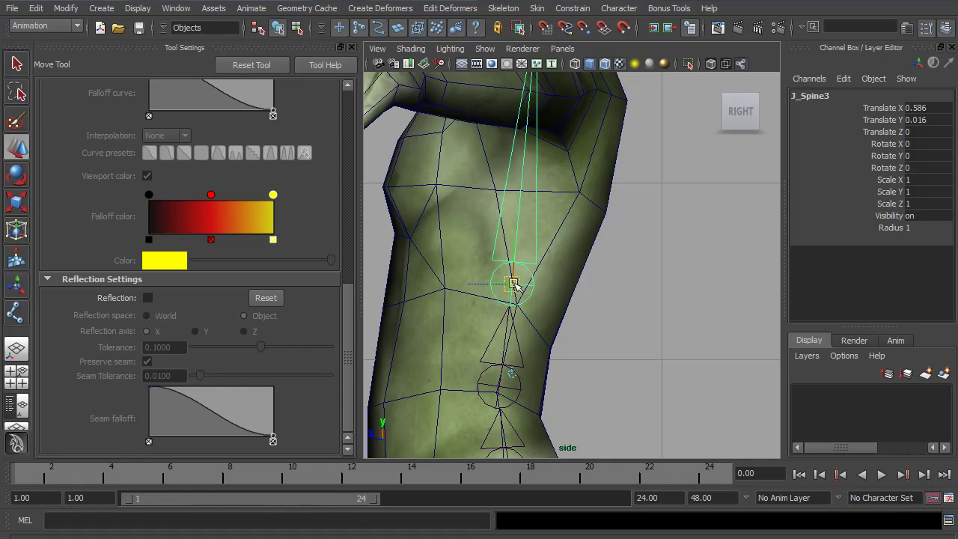
drag(513, 284, 513, 280)
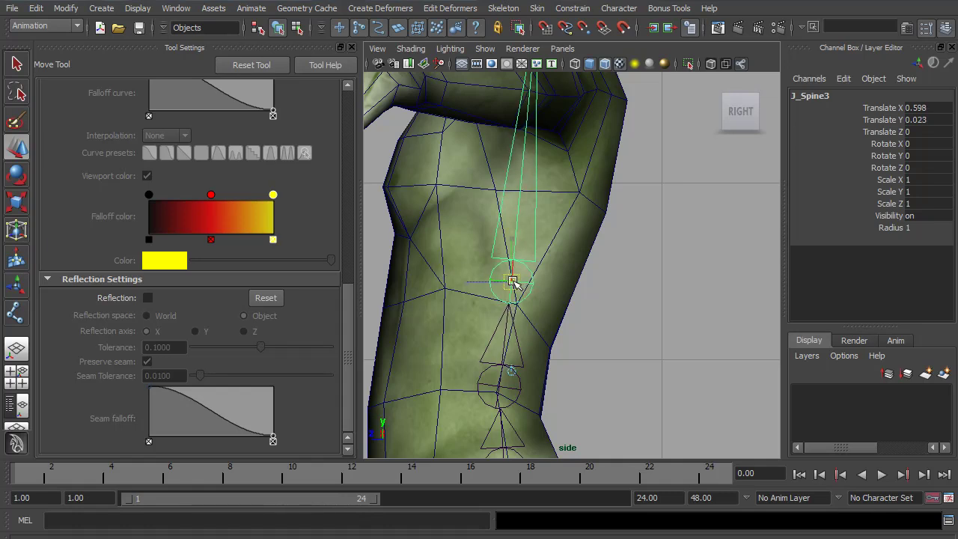
Step: Lower only J_Neck to shoulder level without moving its child joints, to about Translate X 1.473 and Translate Y -0.071
alt+middle_drag(509, 280, 535, 282)
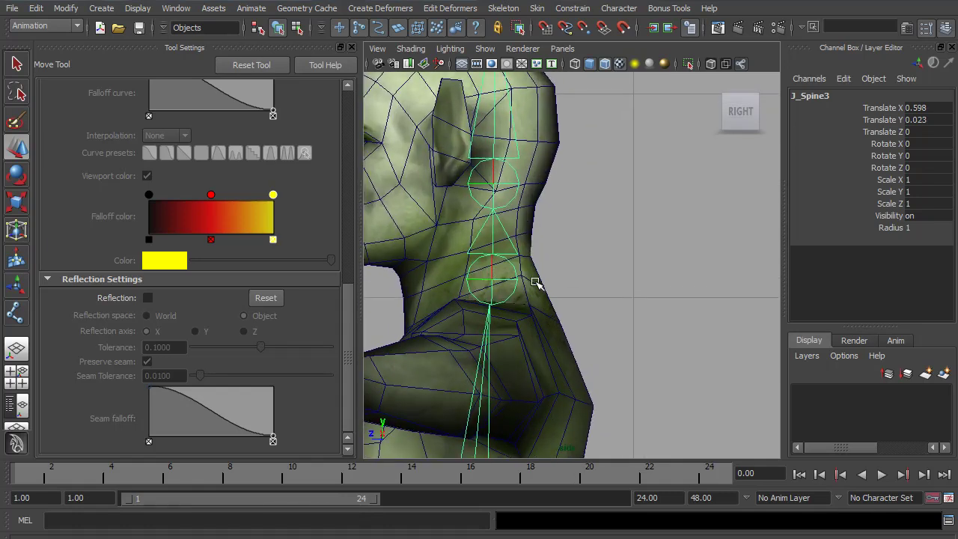
key(f)
alt+right_drag(495, 250, 853, 344)
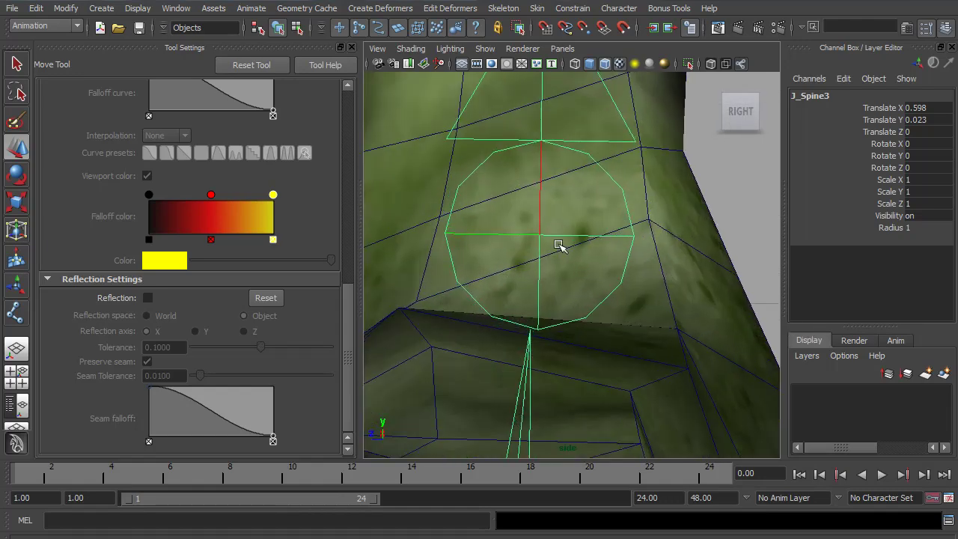
key(Down)
scroll(633, 256, down, 6)
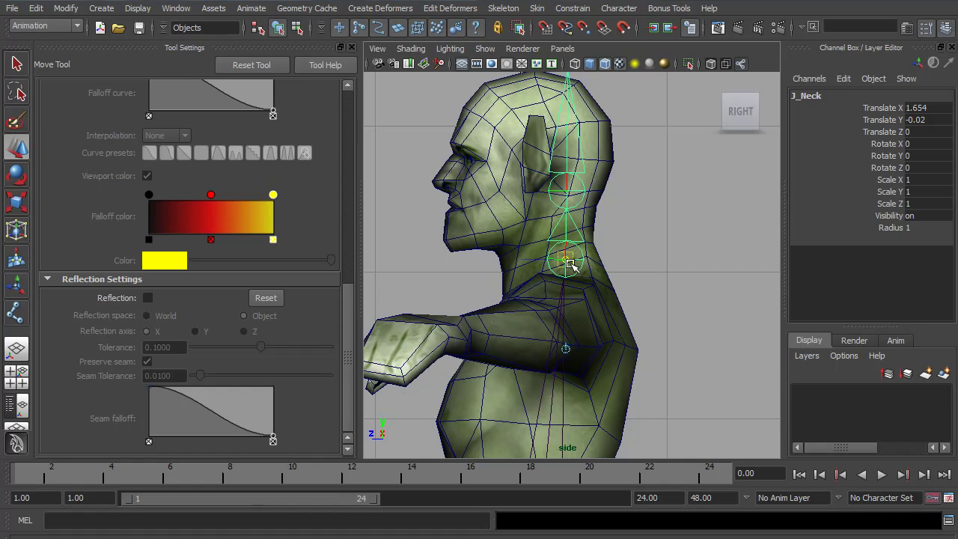
drag(564, 260, 570, 287)
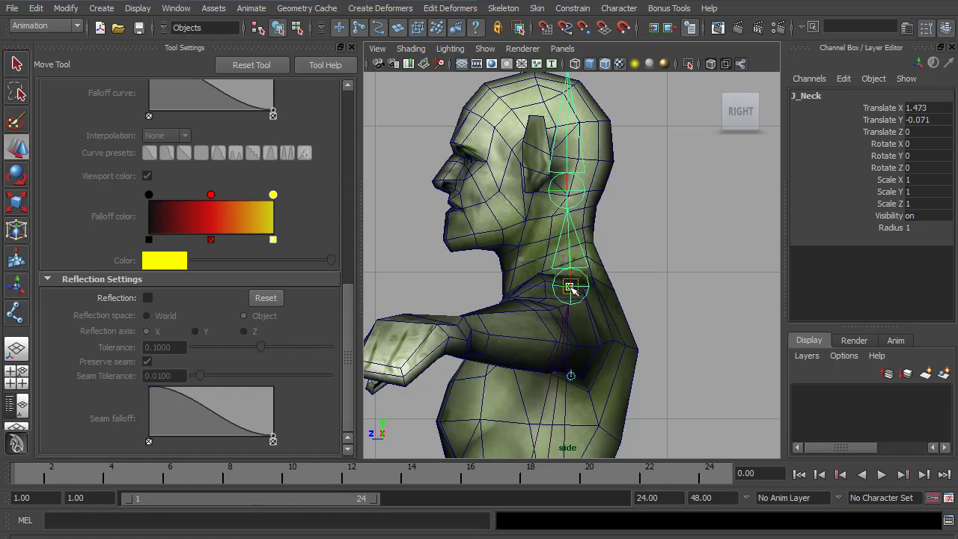
Step: Move J_Head slightly down and toward the face, to about Translate X 0.526 and Translate Y 0.062
click(569, 193)
drag(569, 192, 562, 210)
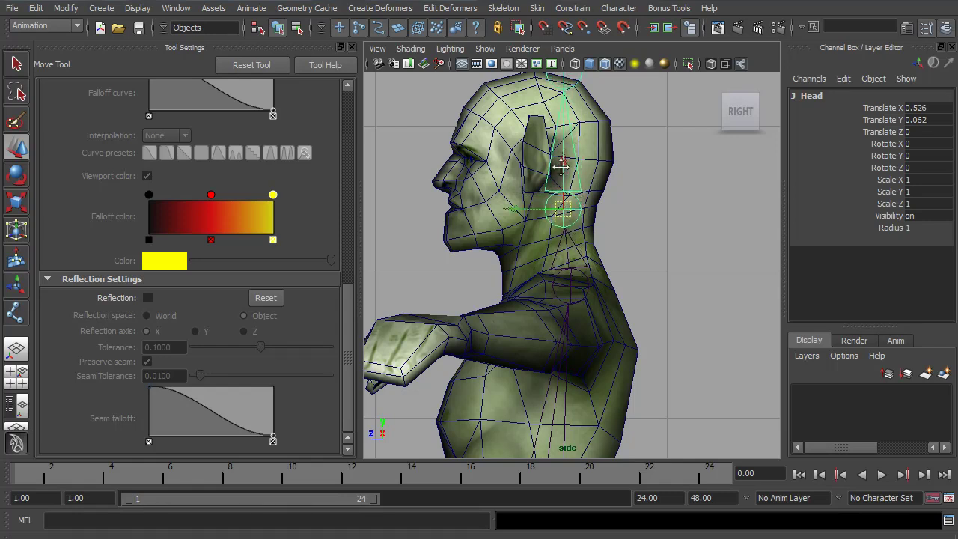
alt+middle_drag(574, 116, 579, 206)
alt+middle_drag(571, 309, 579, 160)
alt+right_drag(635, 282, 524, 278)
alt+middle_drag(506, 304, 503, 254)
alt+right_drag(503, 254, 559, 256)
alt+middle_drag(558, 255, 553, 280)
alt+right_drag(553, 280, 601, 290)
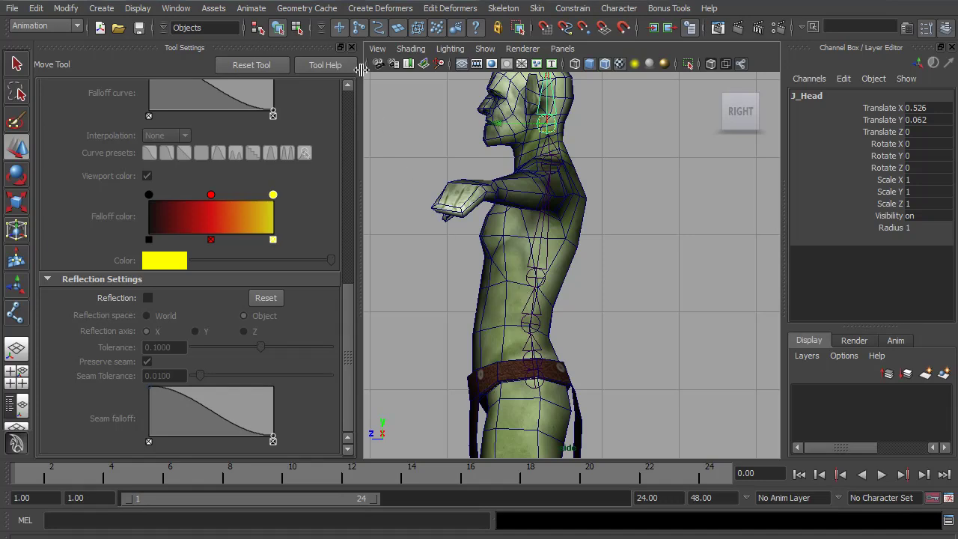
Step: Close the Tool Settings and inspect the translation values of J_Head and J_Neck
click(351, 47)
alt+middle_drag(439, 185, 643, 402)
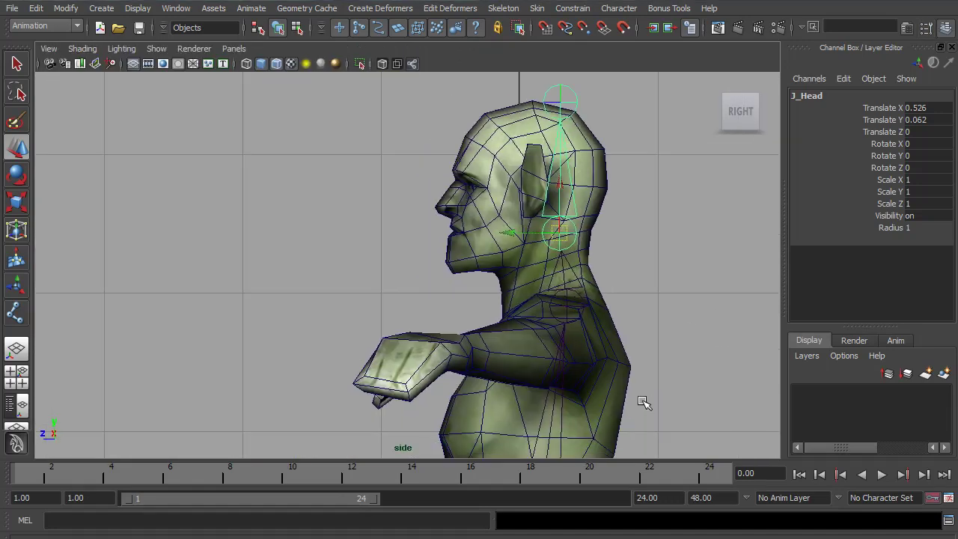
alt+middle_drag(536, 323, 446, 346)
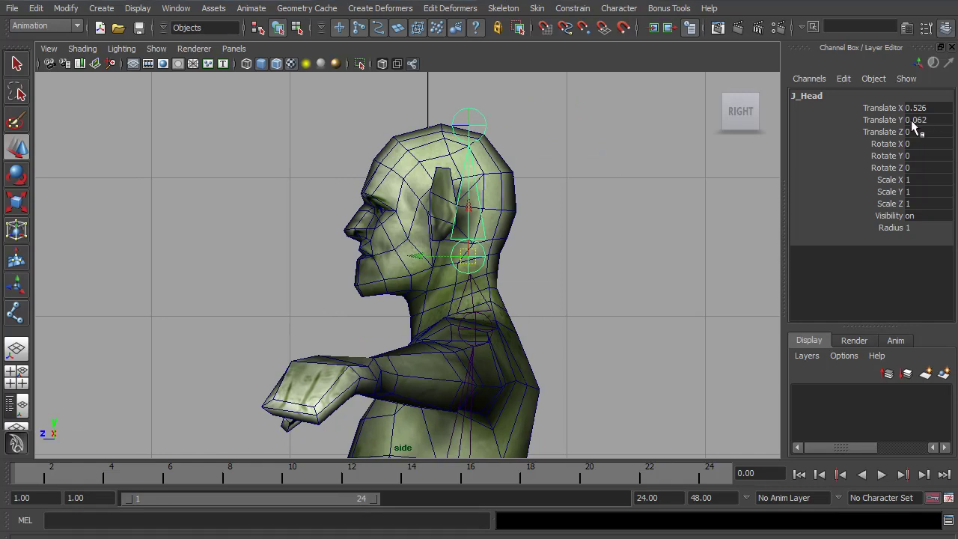
click(475, 328)
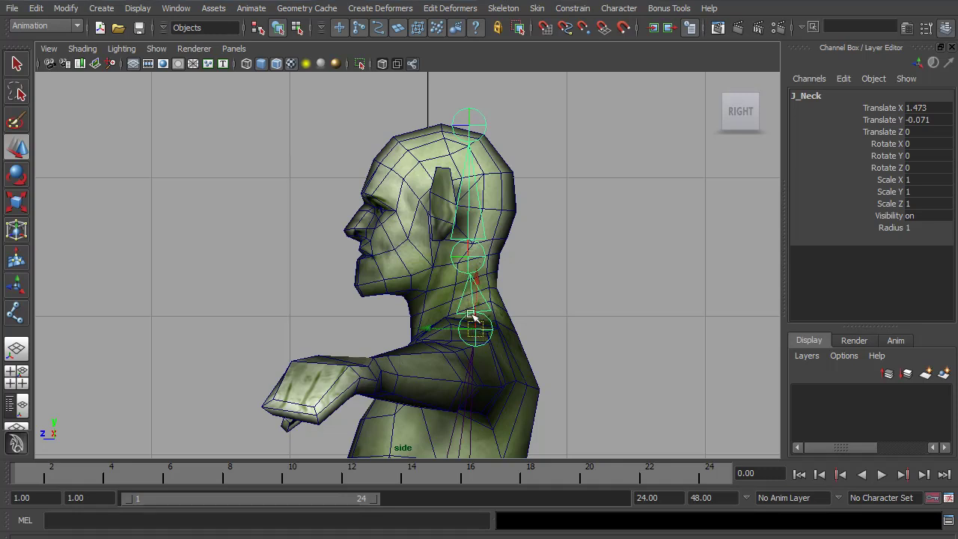
drag(474, 325, 441, 309)
scroll(479, 324, up, 5)
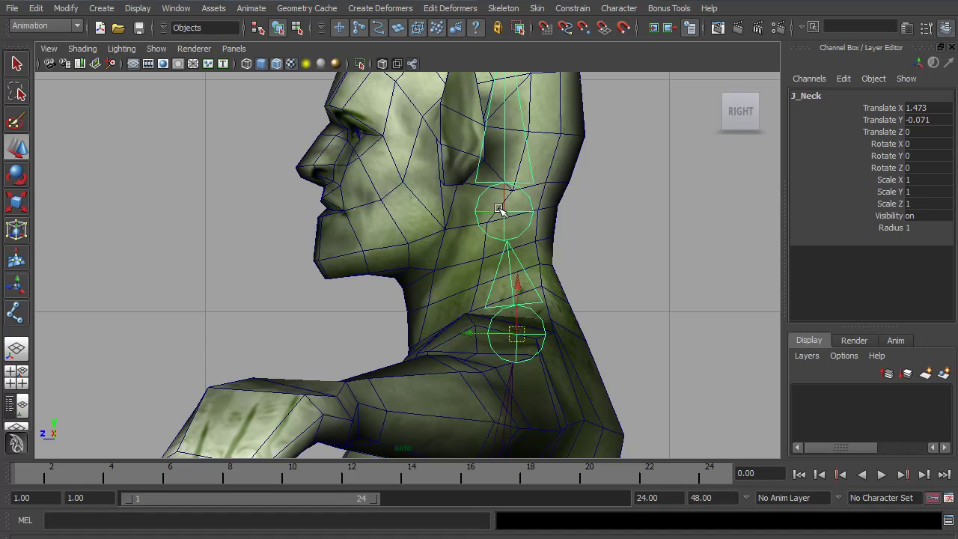
Step: Reorient the joint chain from J_MainRoot with Orient Joint, using XYZ orientation, +y second axis, child joints included and local scale axes reoriented
scroll(592, 336, down, 8)
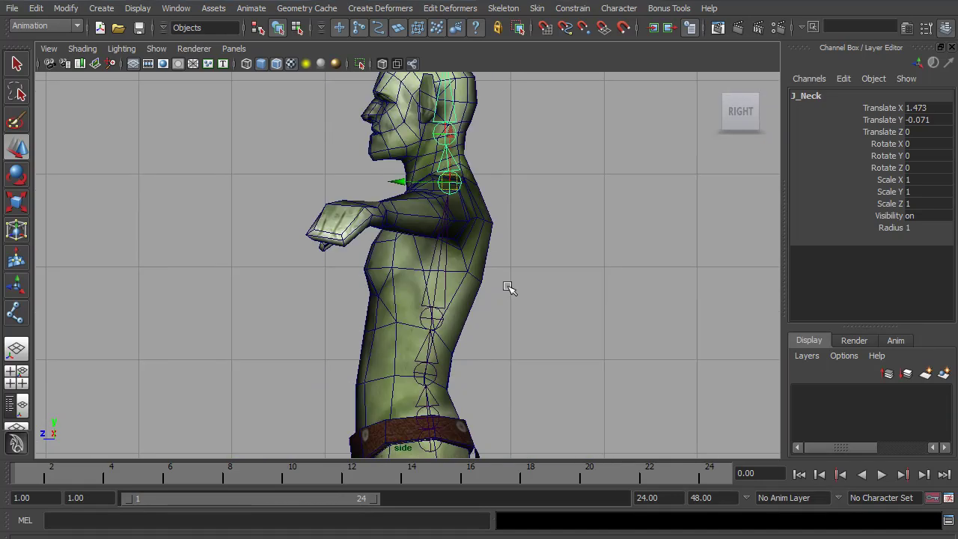
scroll(497, 325, up, 2)
alt+middle_drag(495, 354, 504, 318)
click(435, 365)
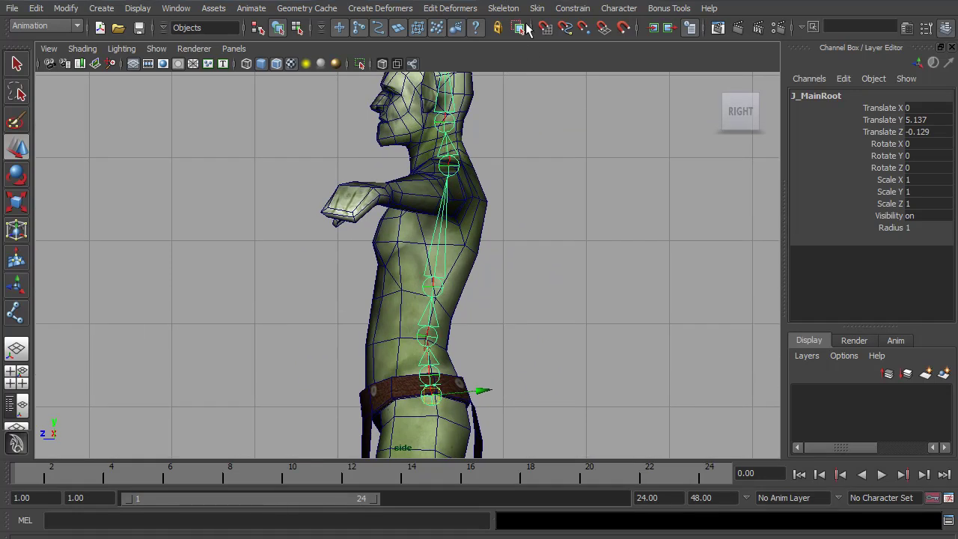
click(503, 8)
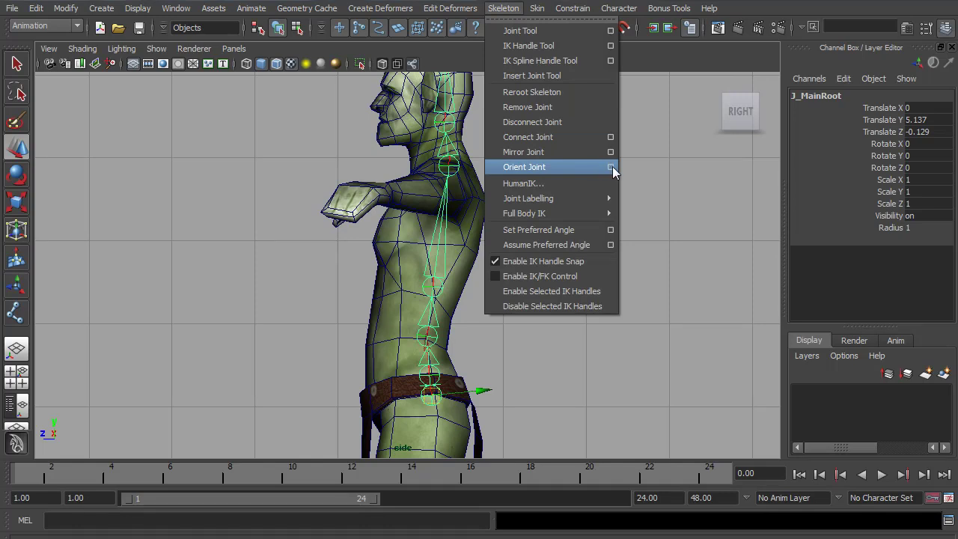
click(611, 167)
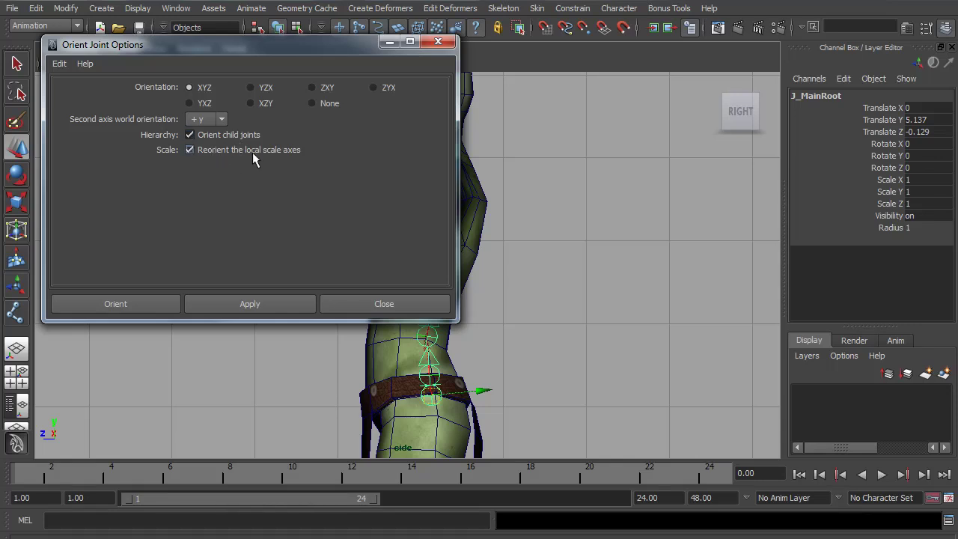
click(267, 301)
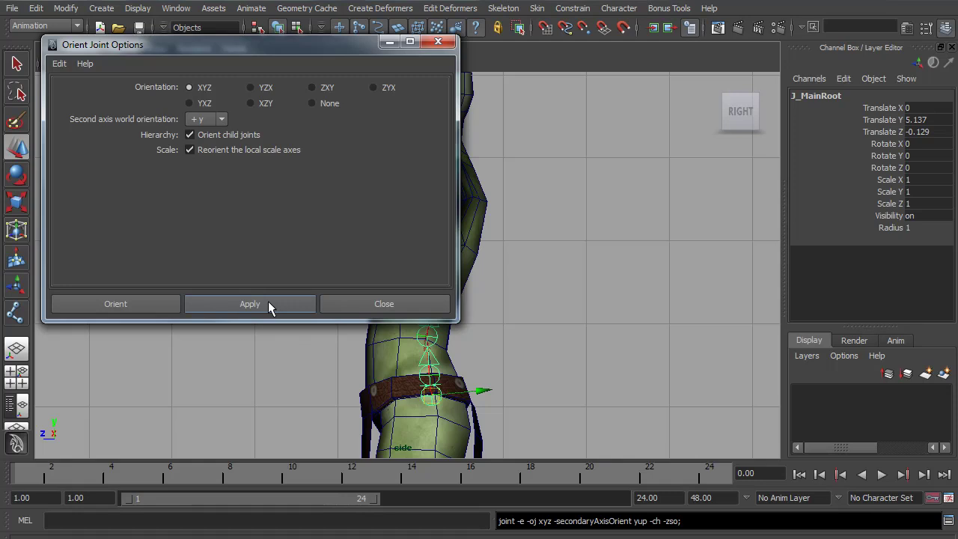
click(437, 41)
Step: Select J_Neck and check its translation values after the reorientation
alt+right_drag(384, 284, 472, 299)
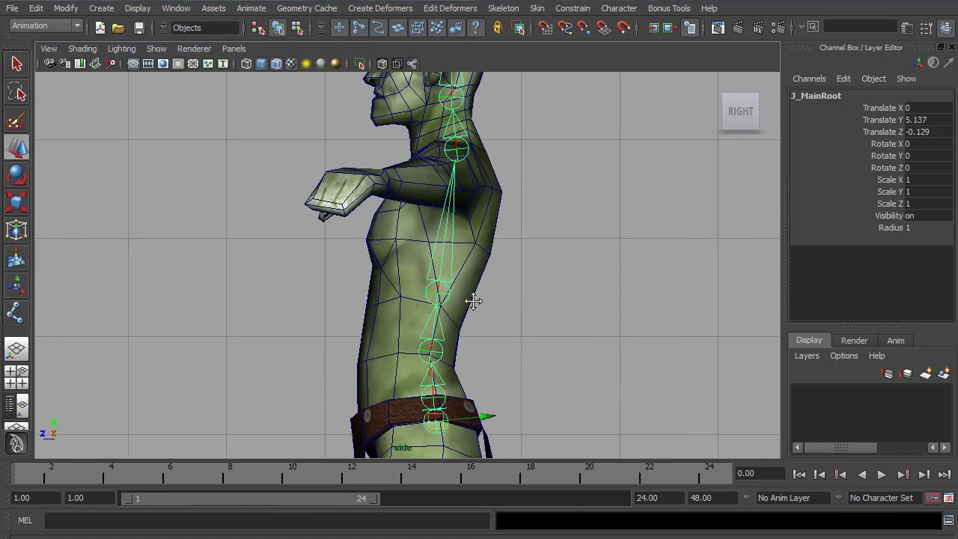
alt+middle_drag(469, 331, 460, 291)
click(453, 124)
alt+middle_drag(452, 123, 458, 232)
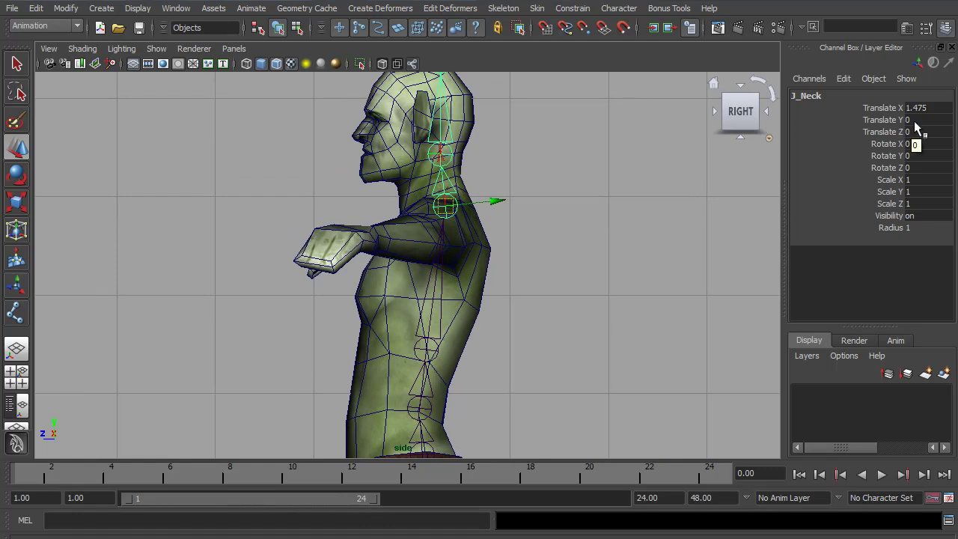
Step: Inspect the translation values of J_Spine3 and J_Neck, and save the scene
click(429, 306)
alt+middle_drag(434, 327, 423, 294)
alt+right_drag(423, 294, 469, 298)
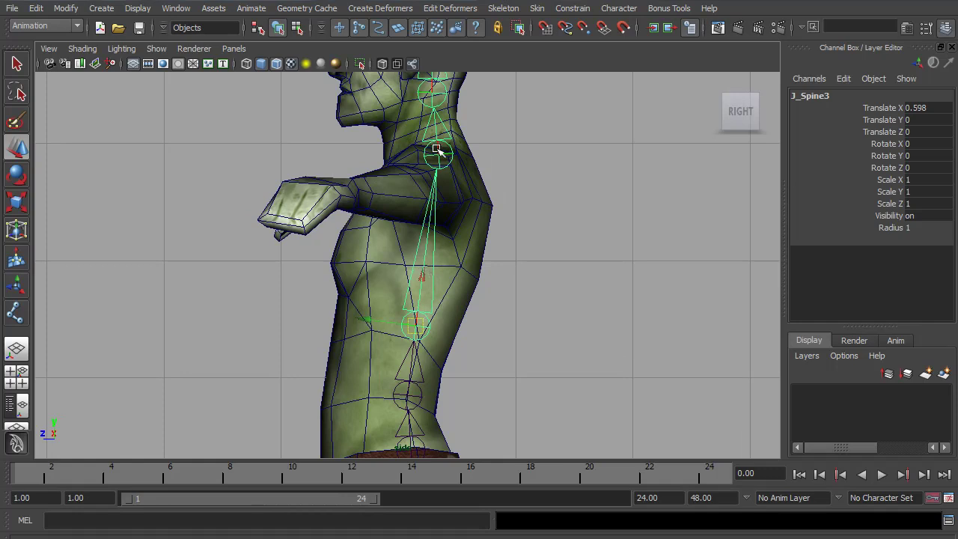
alt+middle_drag(438, 149, 415, 264)
click(413, 268)
alt+right_drag(558, 324, 511, 327)
alt+middle_drag(609, 378, 626, 298)
alt+right_drag(626, 297, 557, 279)
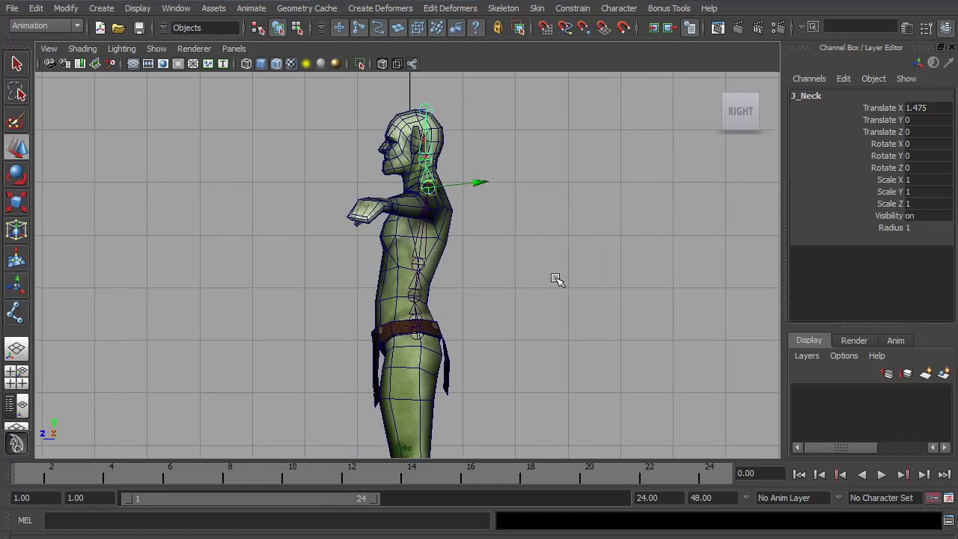
key(q)
key(ctrl+s)
Step: With the Joint Tool, place a hip joint just below the root joint, at about Translate Y 4.924 and Translate Z -0.096
alt+middle_drag(467, 373, 464, 253)
alt+middle_drag(397, 302, 395, 252)
alt+right_drag(306, 252, 435, 256)
alt+middle_drag(378, 161, 349, 256)
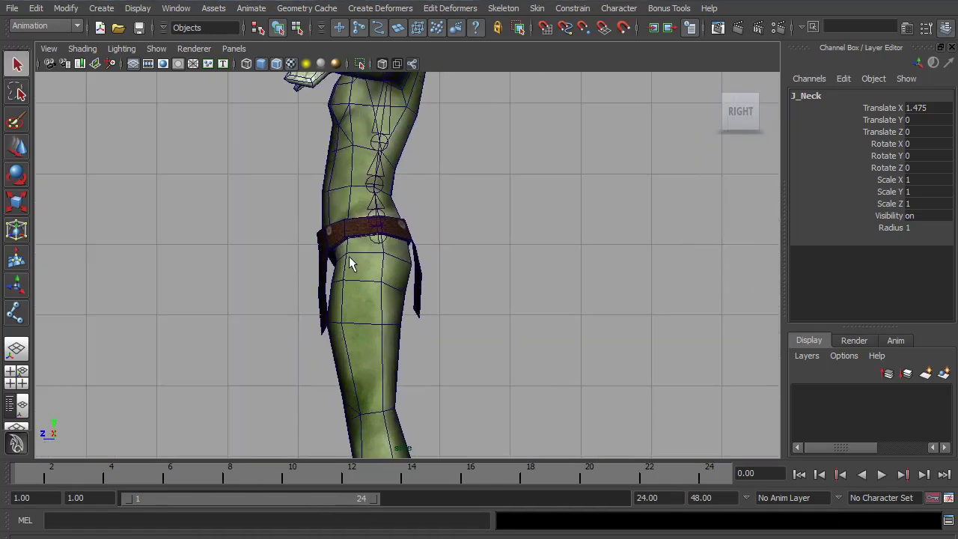
alt+right_drag(349, 256, 367, 242)
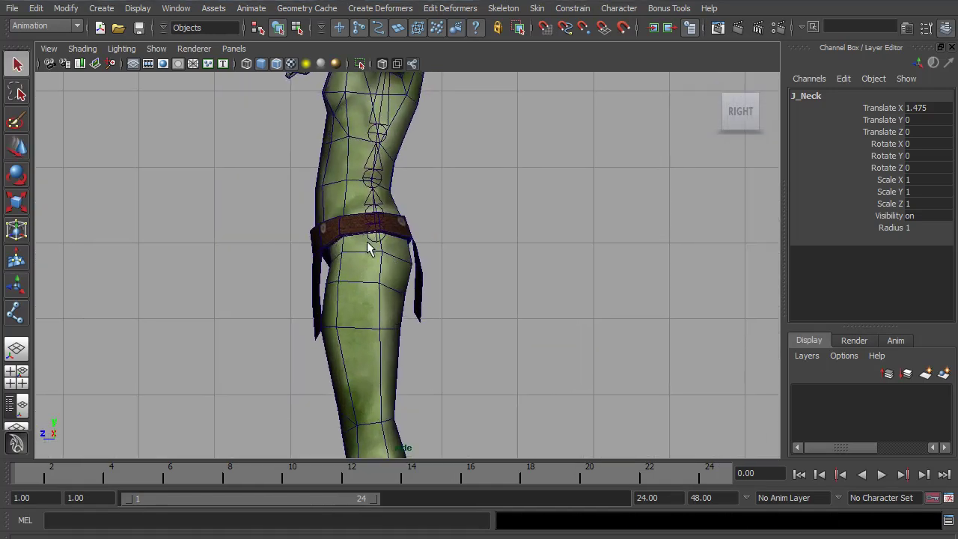
click(505, 8)
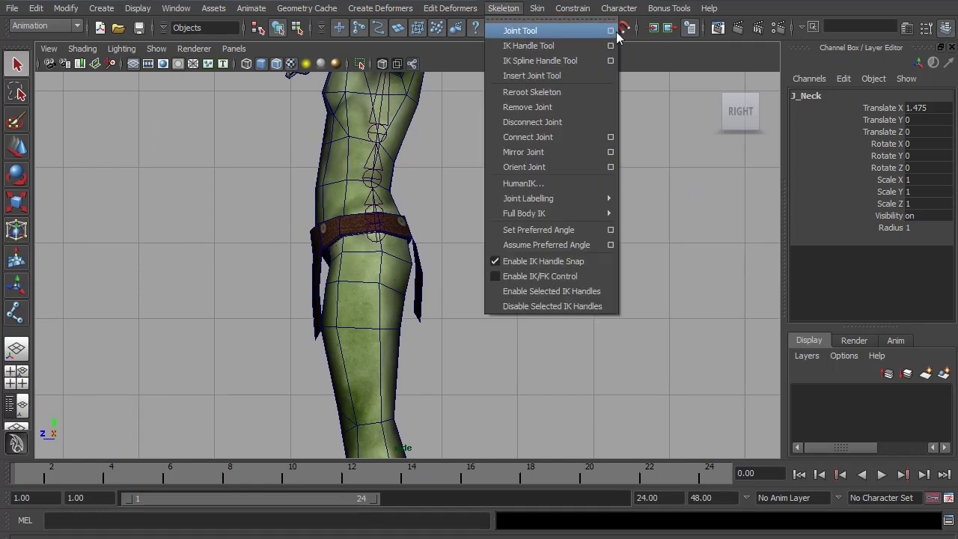
click(526, 32)
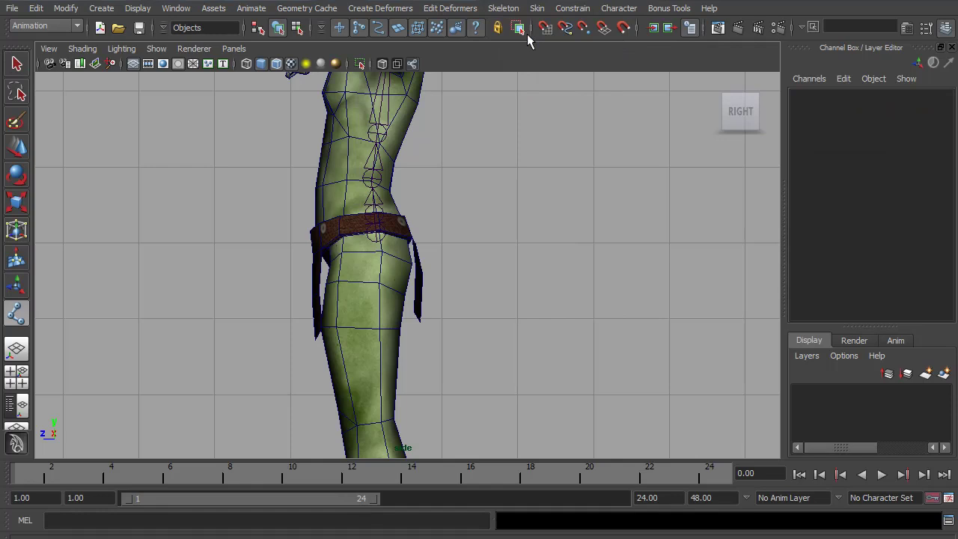
alt+middle_drag(383, 289, 411, 210)
alt+right_drag(411, 209, 441, 203)
alt+middle_drag(422, 173, 418, 187)
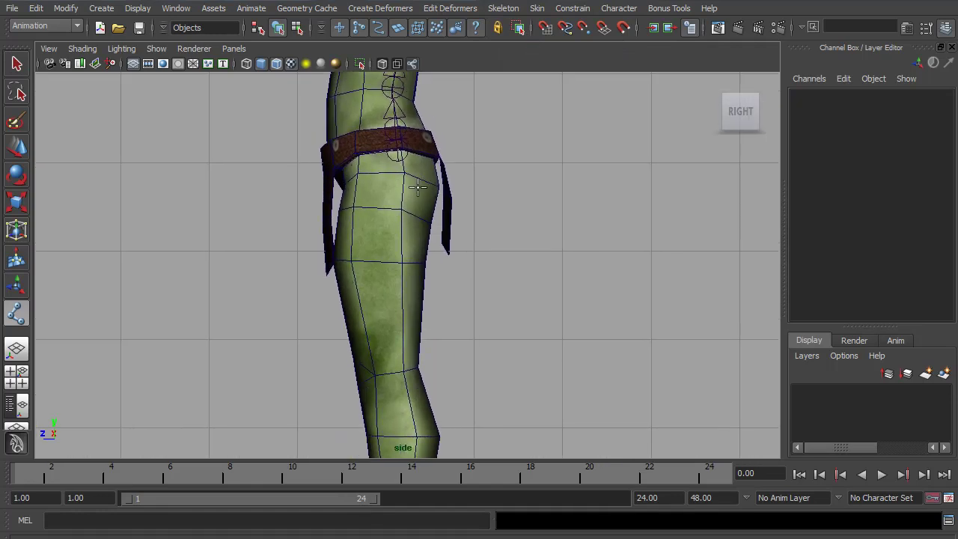
click(397, 180)
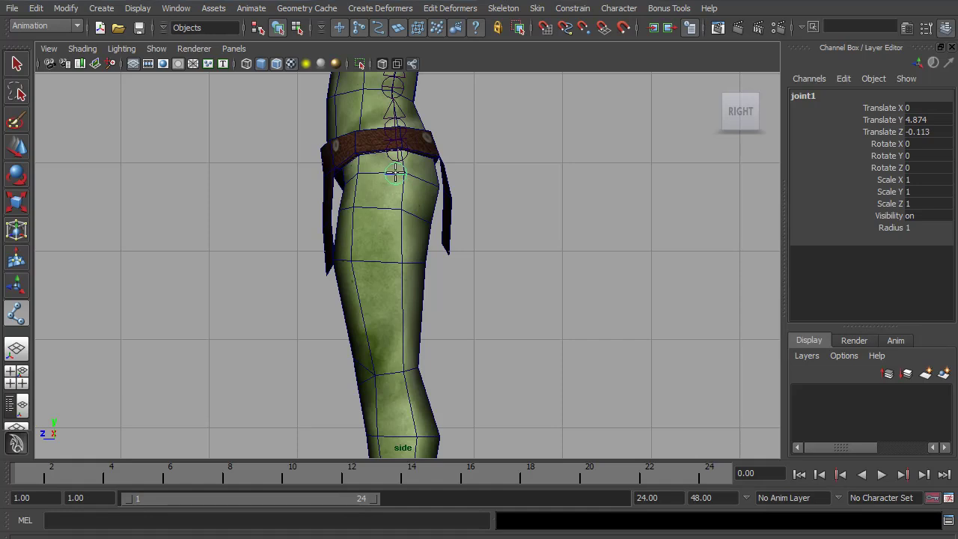
middle_drag(395, 173, 393, 170)
Step: Continue the leg chain with a knee joint about 2.324 from the hip and an ankle joint about 2.062 from the knee
alt+middle_drag(394, 253, 382, 205)
click(369, 261)
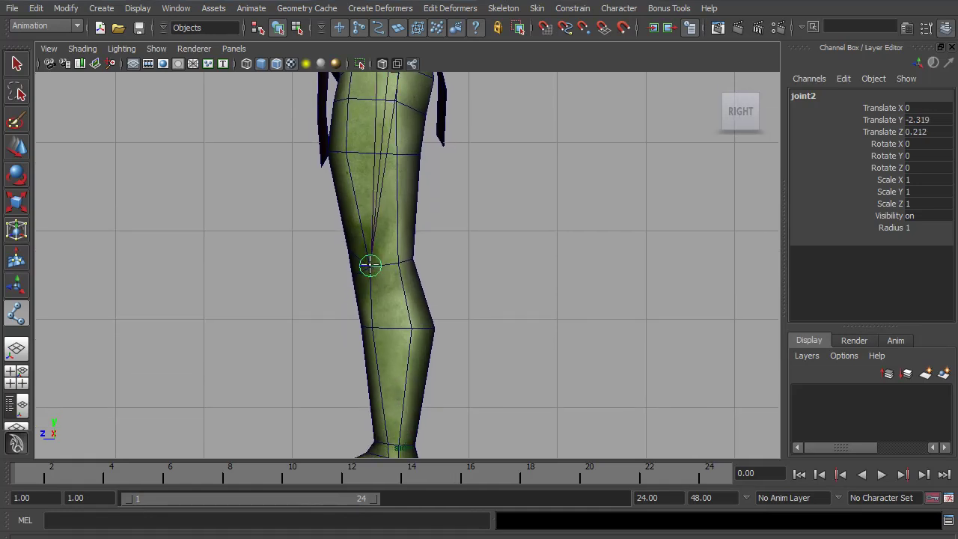
mouse_move(367, 264)
middle_down()
mouse_move(385, 262)
mouse_move(362, 267)
mouse_move(376, 265)
middle_up()
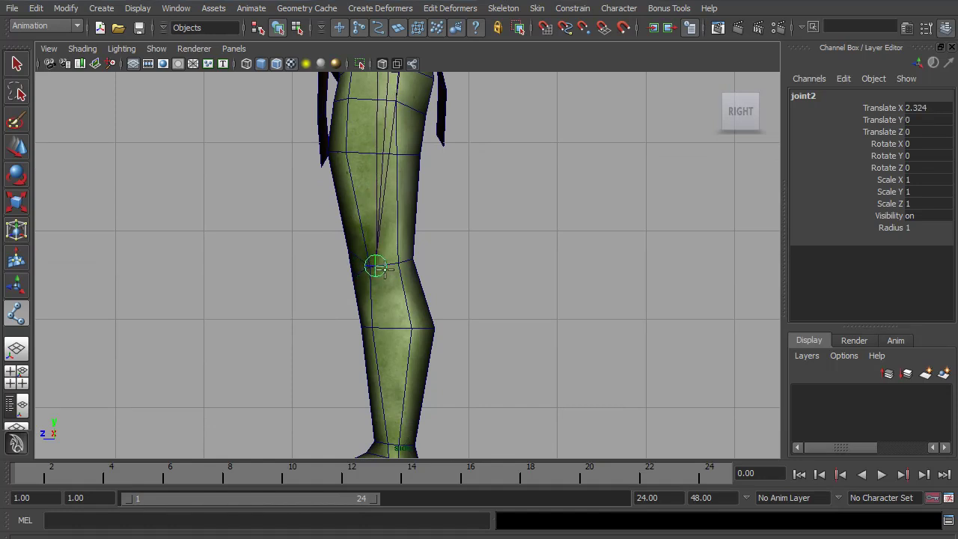
alt+middle_drag(410, 323, 421, 177)
click(407, 300)
middle_drag(407, 301, 407, 300)
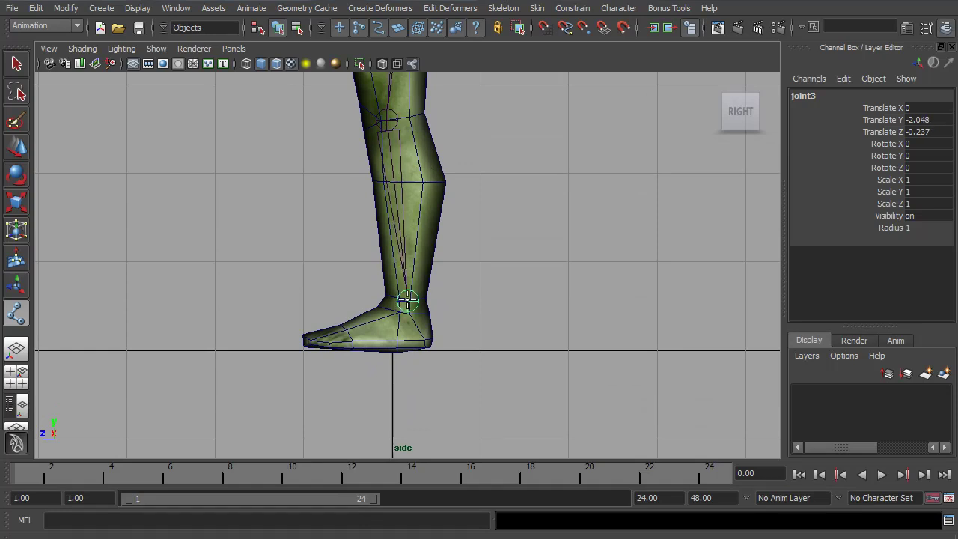
Step: Add a ball joint about 0.816 from the ankle and a toe-tip joint about 0.476 beyond it, and finish the leg chain
drag(352, 339, 344, 338)
middle_drag(344, 338, 347, 338)
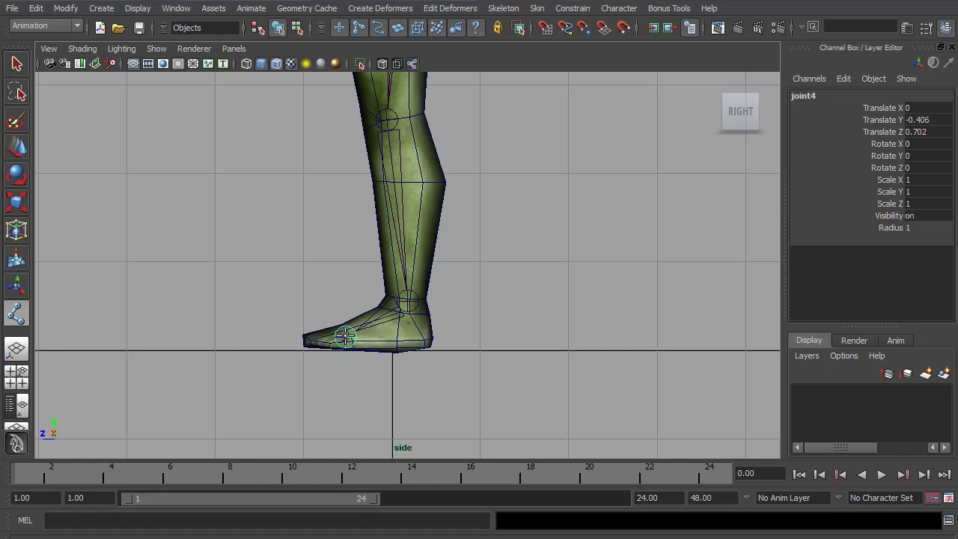
click(311, 337)
middle_drag(312, 337, 307, 341)
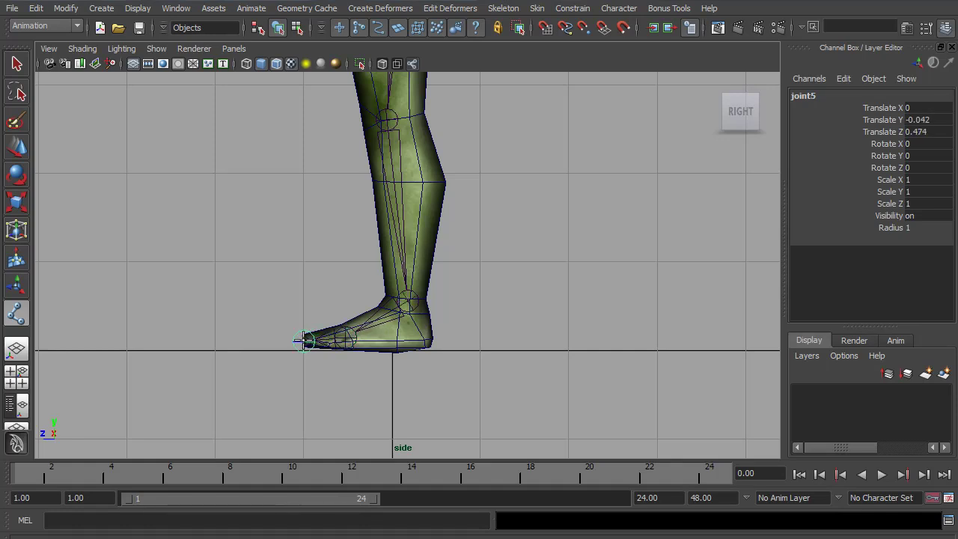
key(Return)
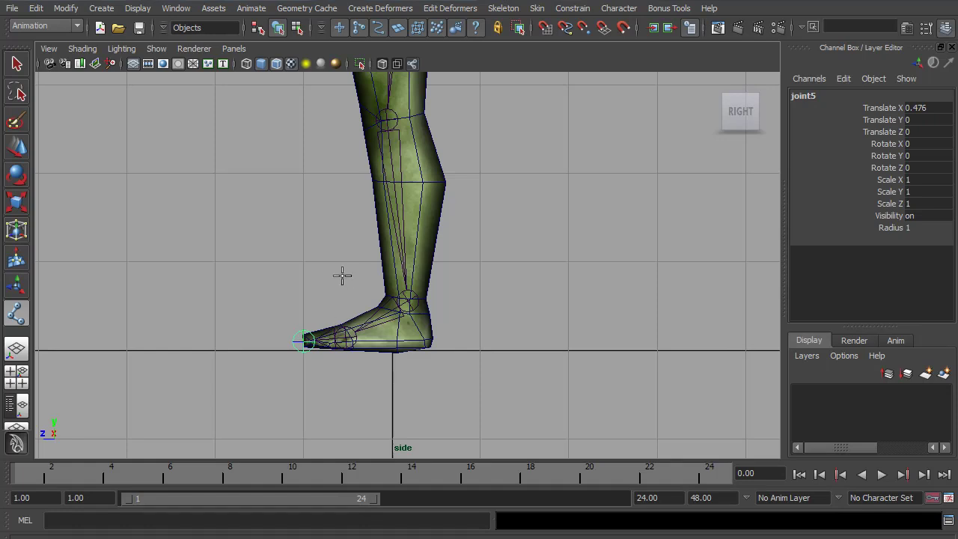
key(Return)
Step: Rename the hip joint at the top of the new leg chain J_Hip_LE
alt+middle_drag(341, 189, 256, 421)
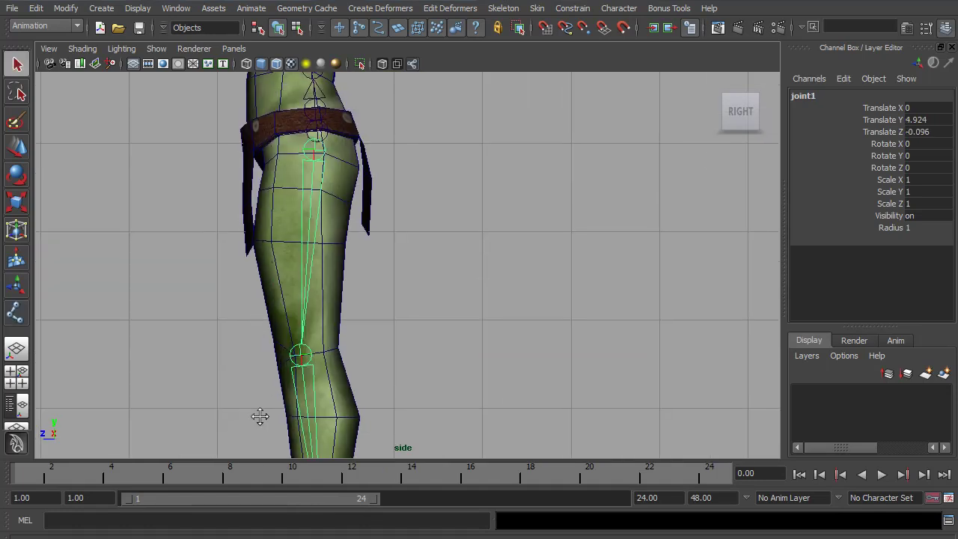
click(824, 95)
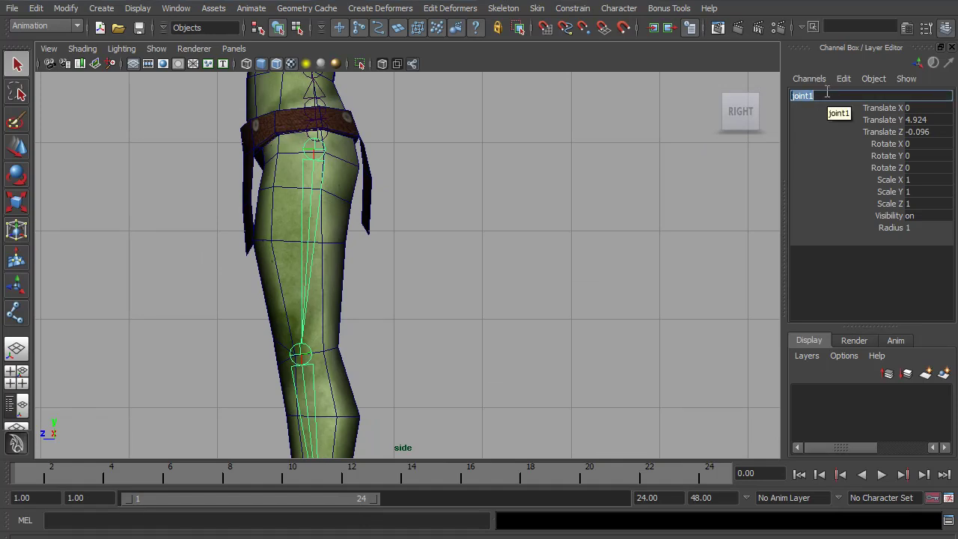
text(J_Hip_LE)
key(Return)
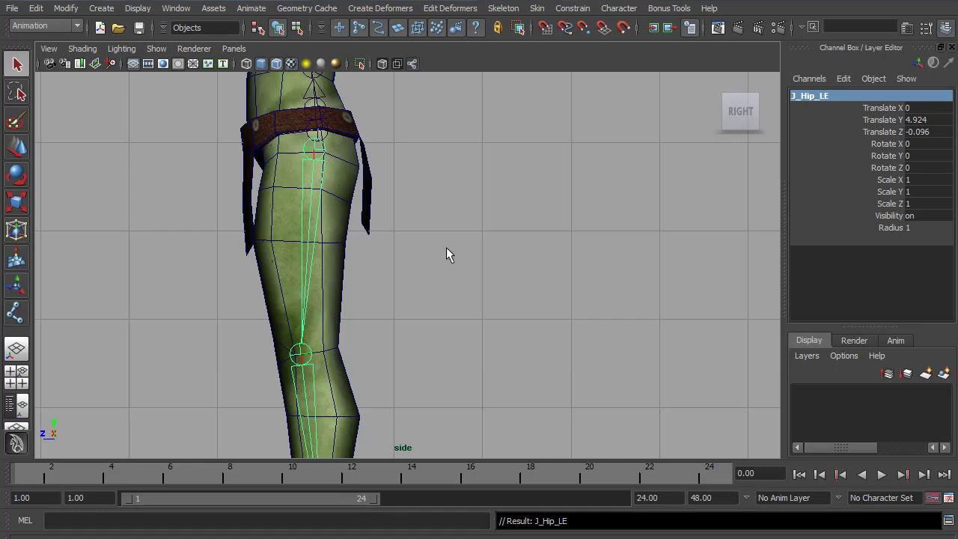
Step: Select the knee joint below J_Hip_LE and rename it J_Knee_LE
alt+middle_drag(296, 396, 325, 286)
key(Down)
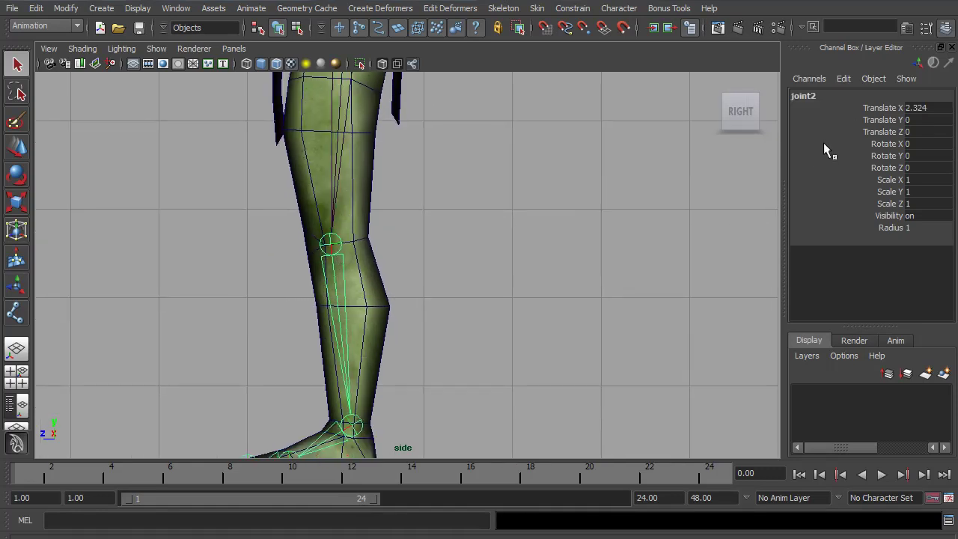
click(813, 94)
click(814, 94)
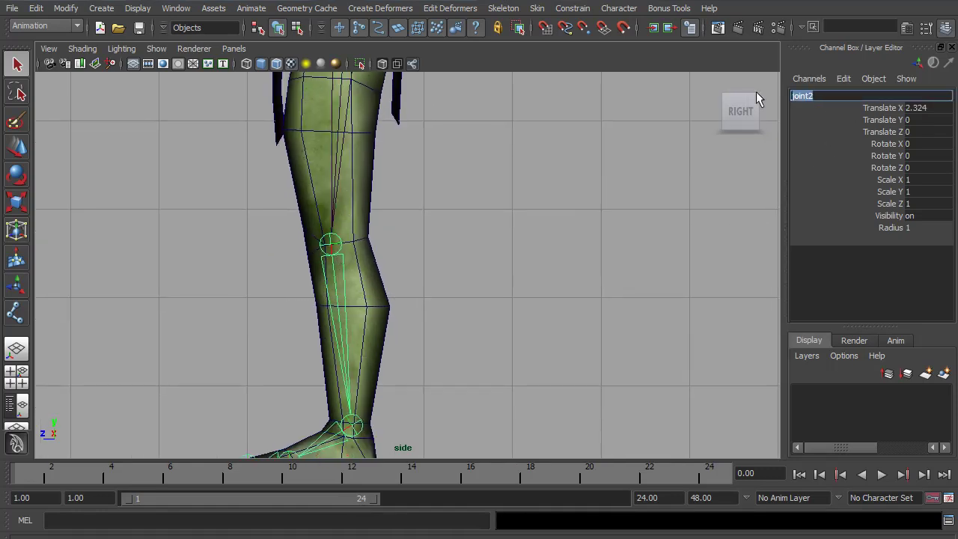
text(J_Knee_LE)
key(Return)
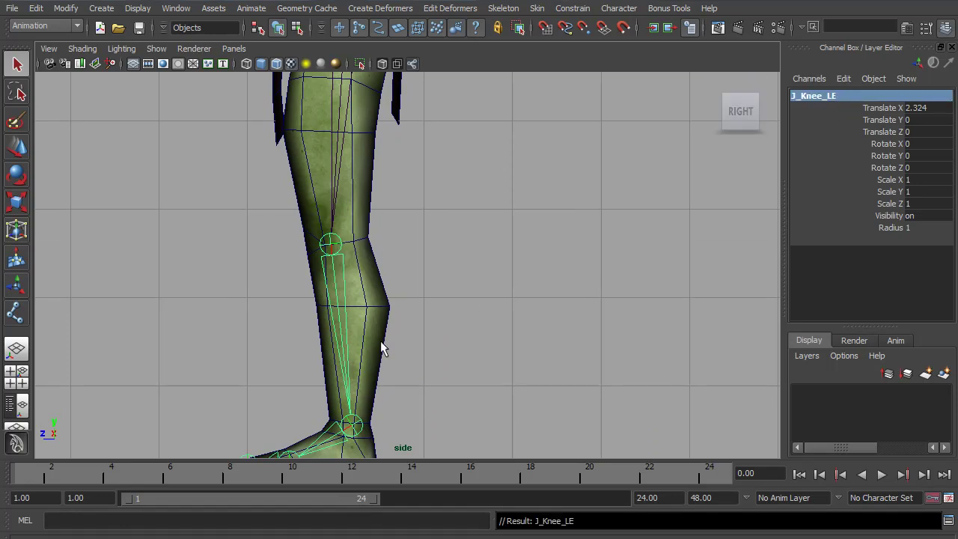
Step: Select the ankle joint and rename it J_Ankle_LE
alt+middle_drag(386, 383, 428, 257)
click(380, 298)
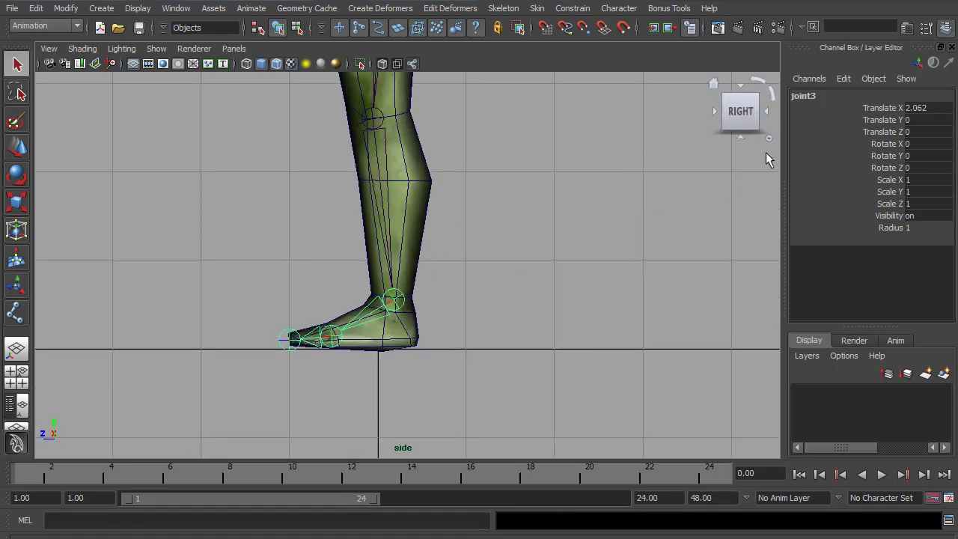
double_click(808, 96)
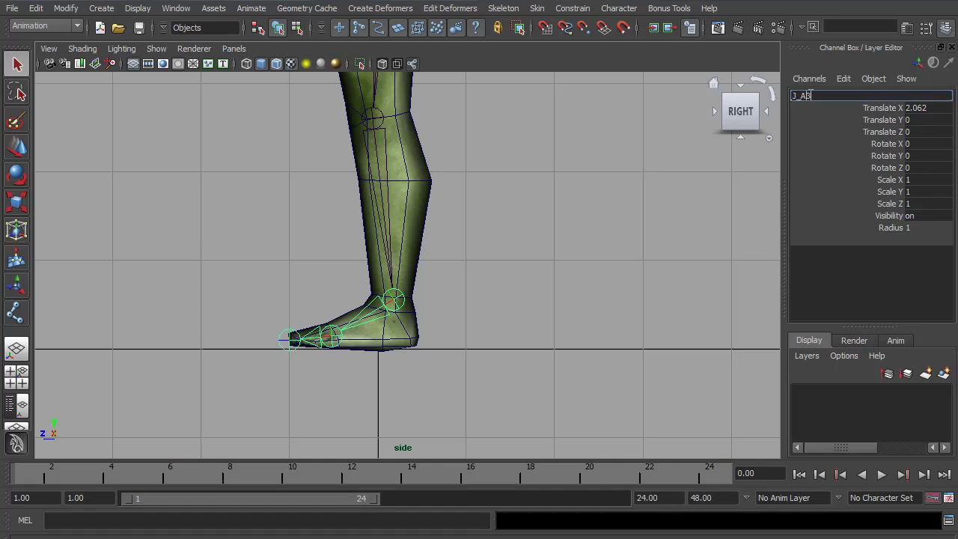
text(LE3)
key(Return)
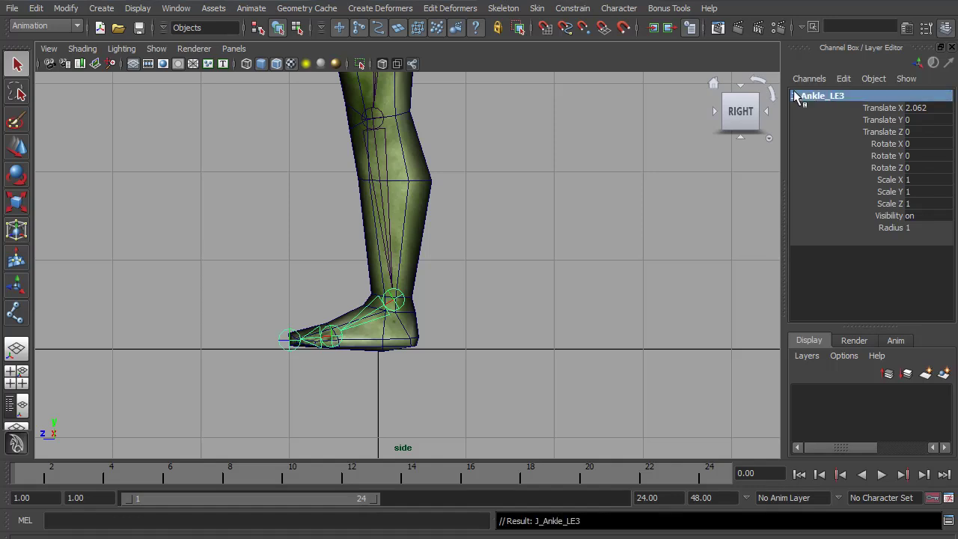
double_click(824, 95)
key(Return)
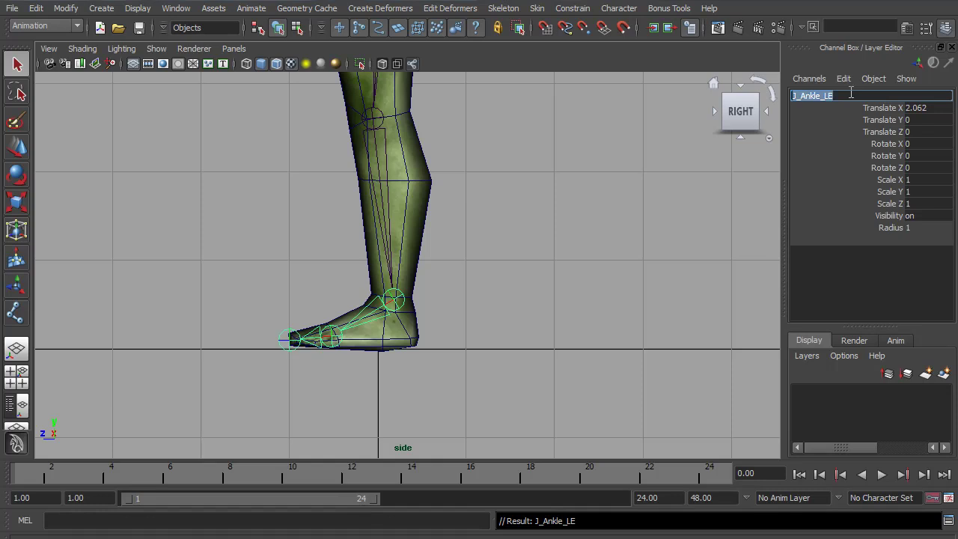
Step: Select the joint at the ball of the foot and rename it J_Ball_LE
click(321, 336)
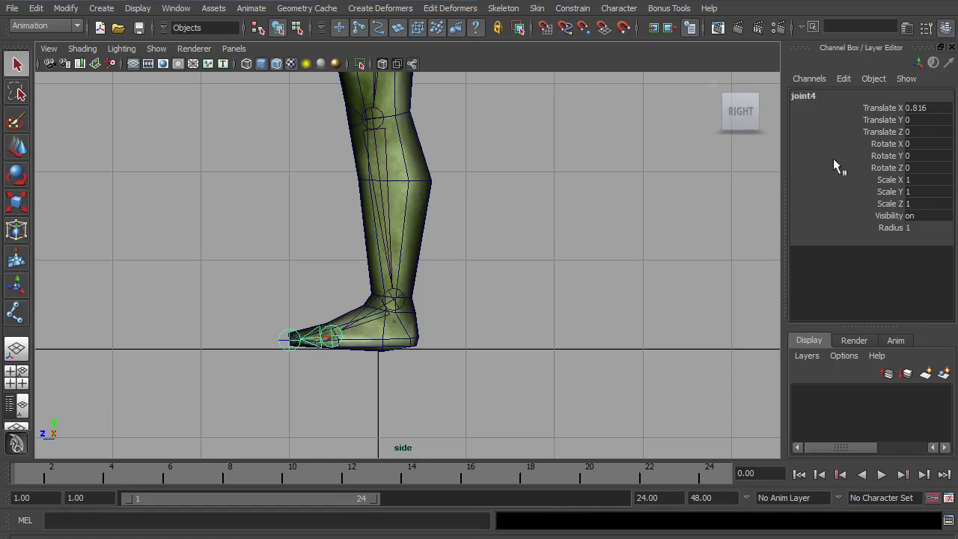
double_click(806, 94)
text(J_Ball)
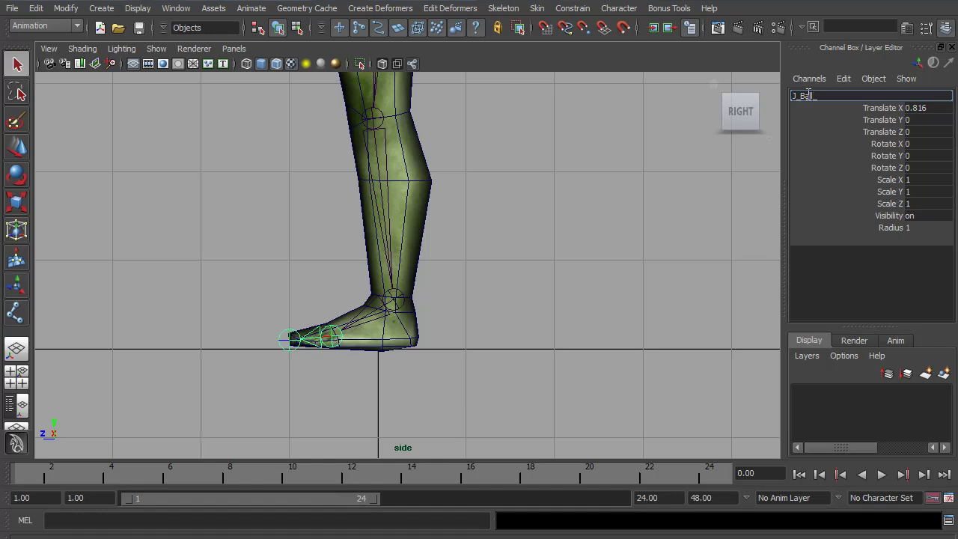
text(_LE)
key(Return)
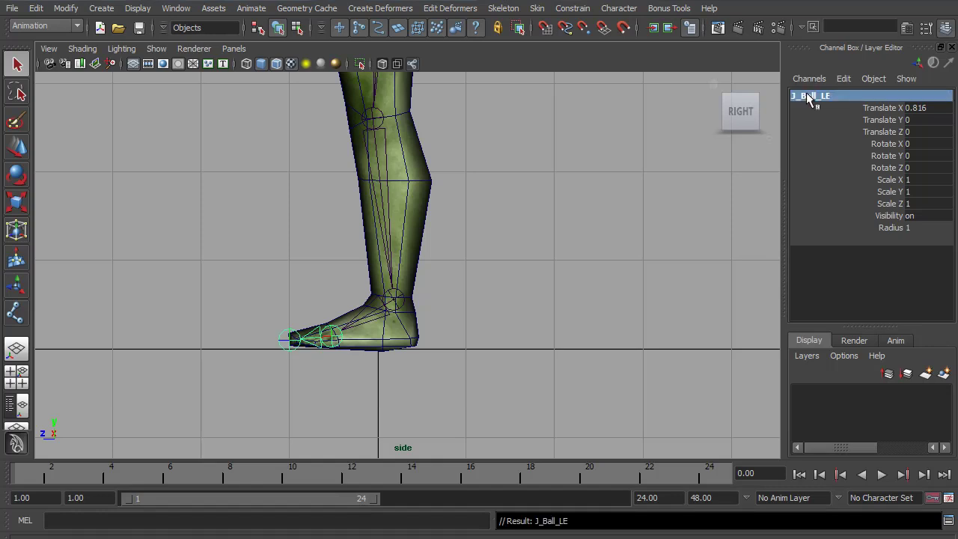
Step: Select the end joint at the tip of the foot and rename it J_Toe_LE
click(288, 341)
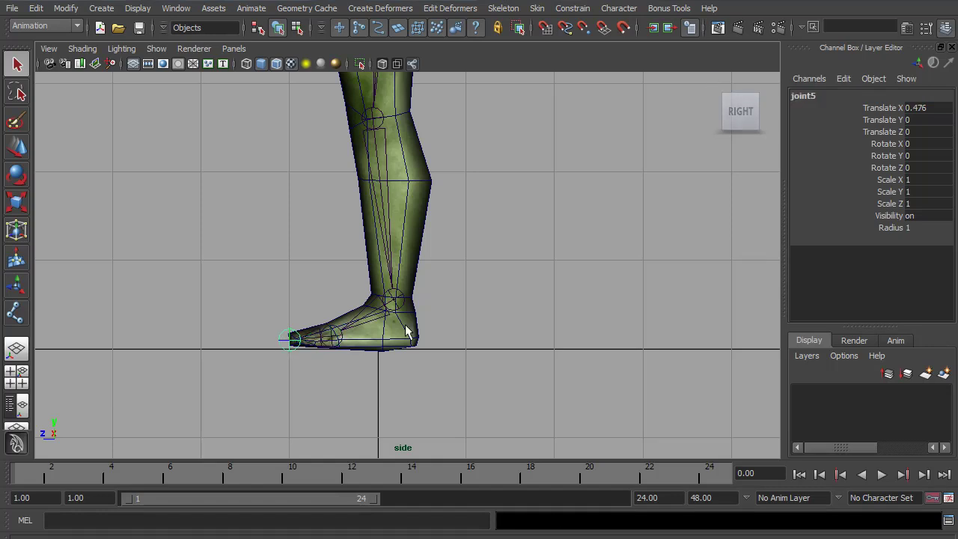
double_click(818, 93)
text(J_Toe_LE)
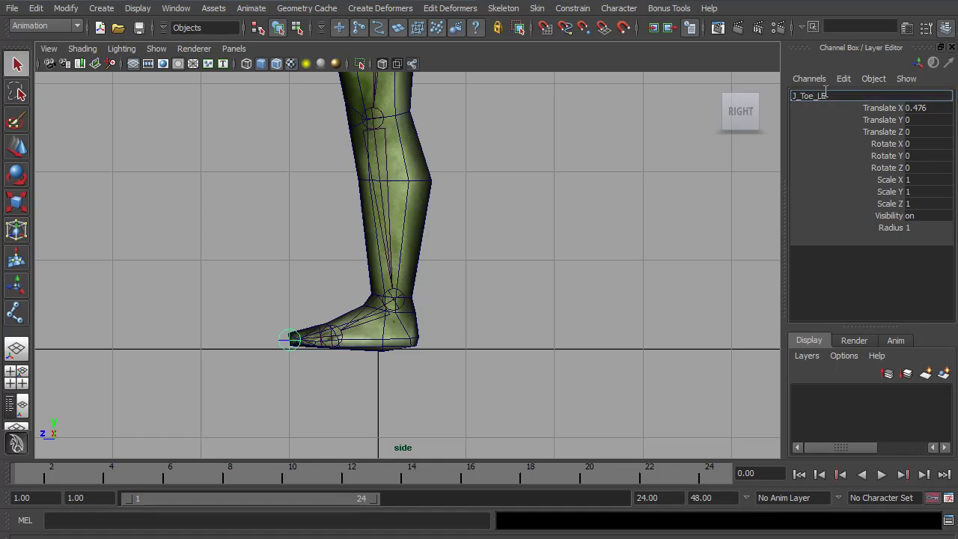
key(Return)
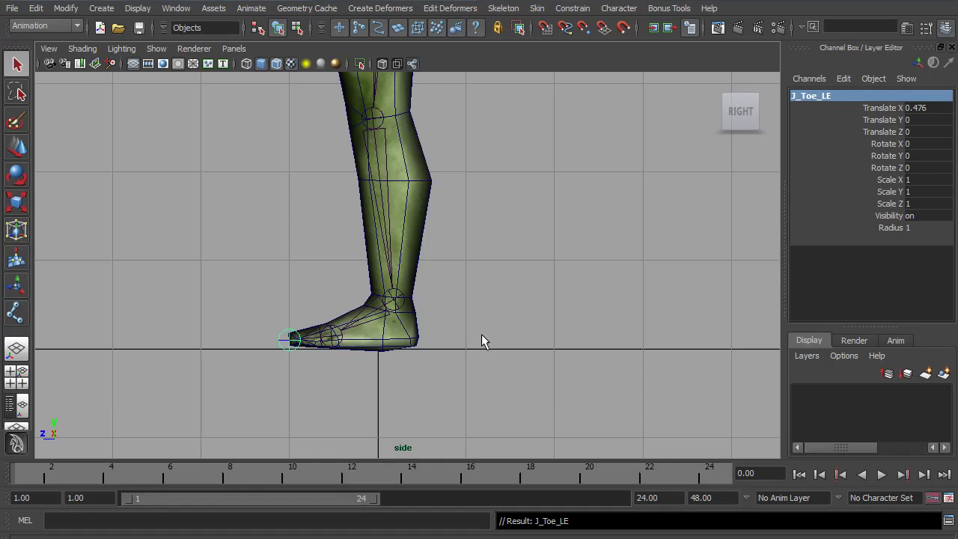
Step: In the front view, move J_Hip_LE sideways into the character's left leg, to about Translate X 0.431
click(383, 232)
key(space)
drag(402, 230, 390, 264)
alt+middle_drag(503, 145, 512, 75)
alt+middle_drag(434, 345, 420, 225)
click(336, 271)
key(w)
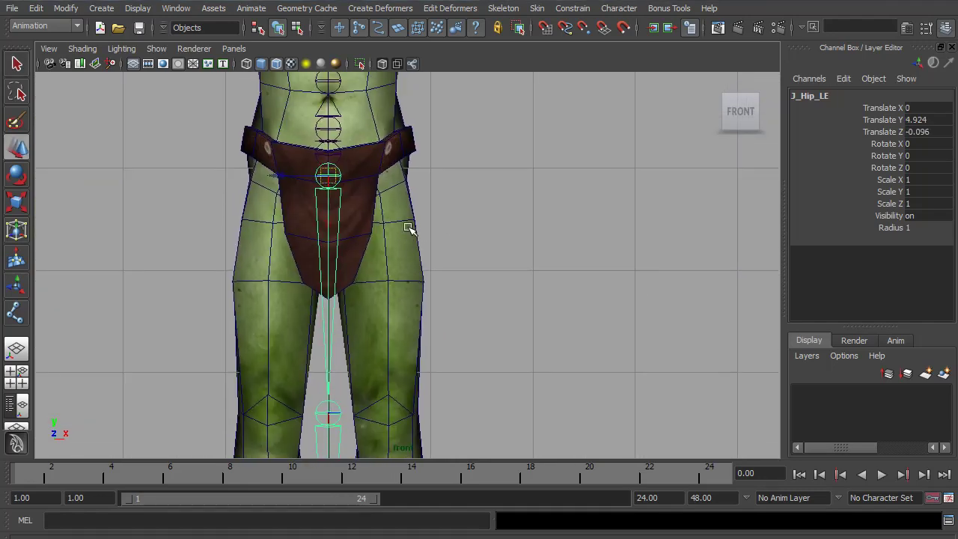
alt+right_drag(409, 226, 364, 166)
drag(366, 170, 327, 176)
drag(418, 170, 449, 172)
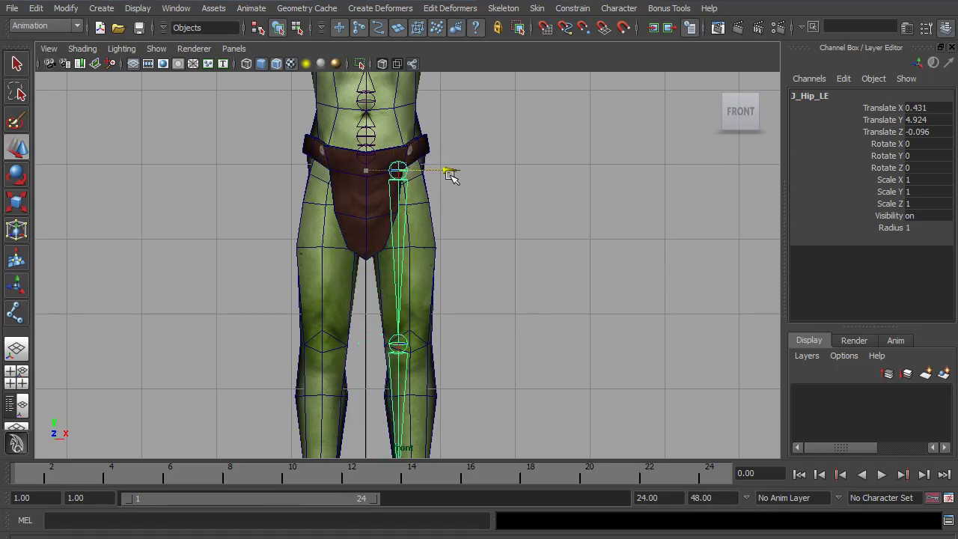
Step: Rotate J_Hip_LE to about Rotate Y 2.09 so the joint chain follows the left leg
alt+middle_drag(483, 277, 488, 226)
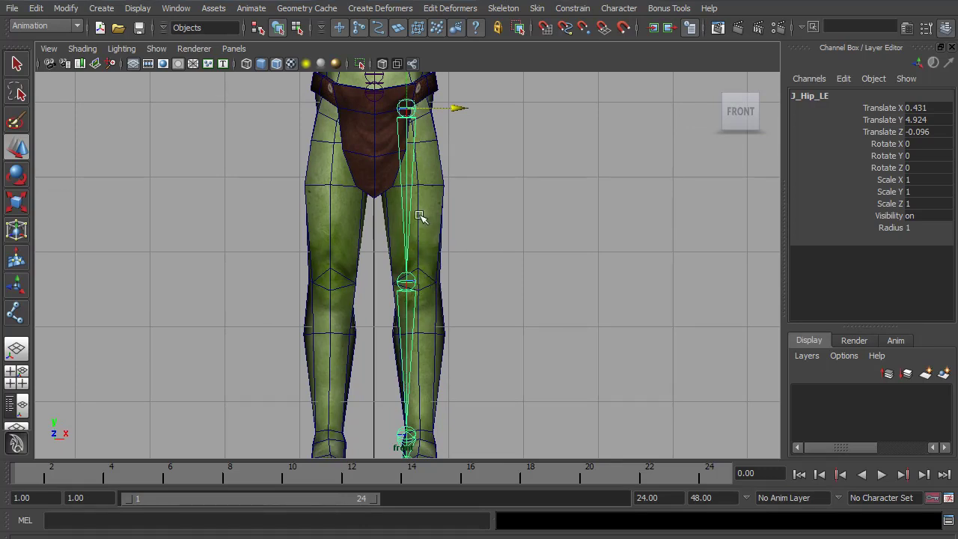
key(e)
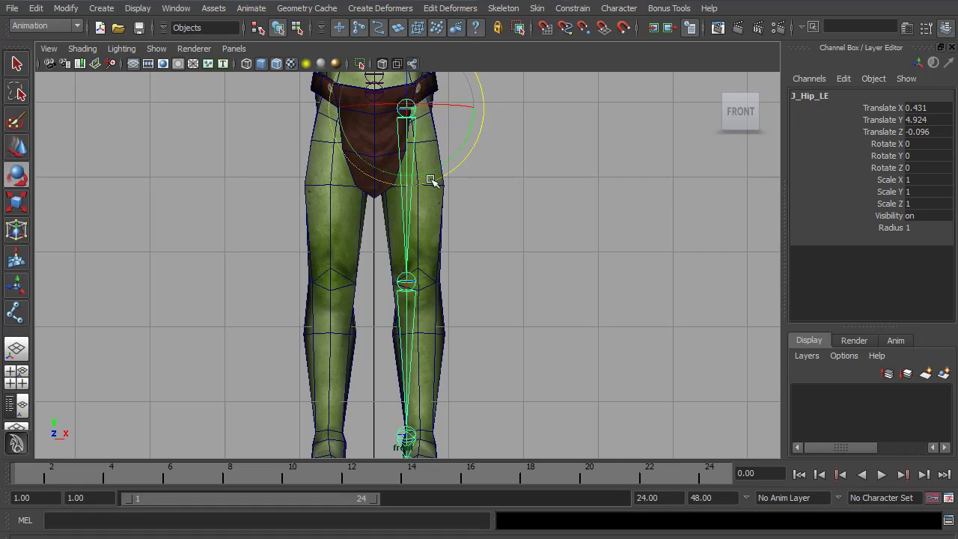
drag(426, 178, 433, 174)
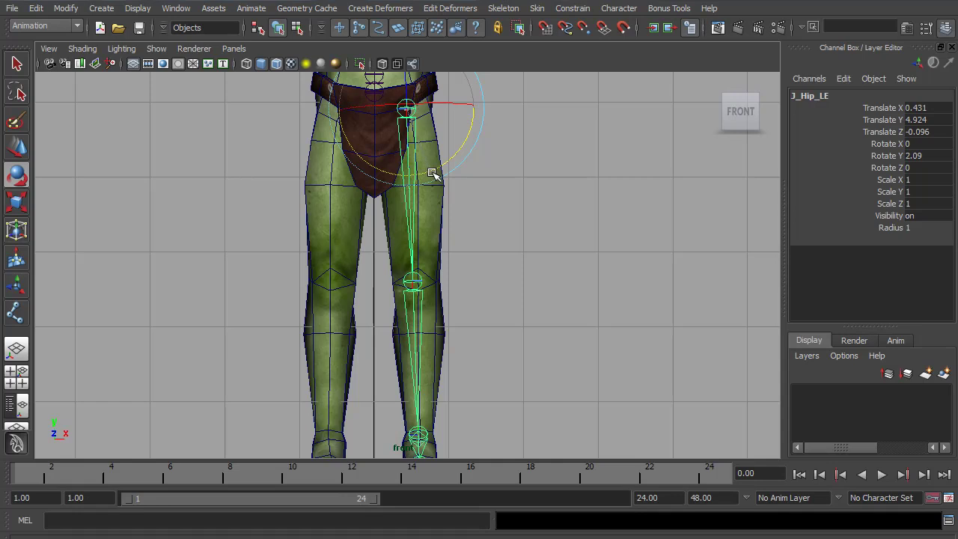
Step: In the front view, rotate J_Ankle_LE to about Rotate X -1.408, Y -0.831, Z 0.006 to align the foot joints with the left foot
alt+middle_drag(406, 439, 390, 306)
alt+right_drag(294, 272, 498, 318)
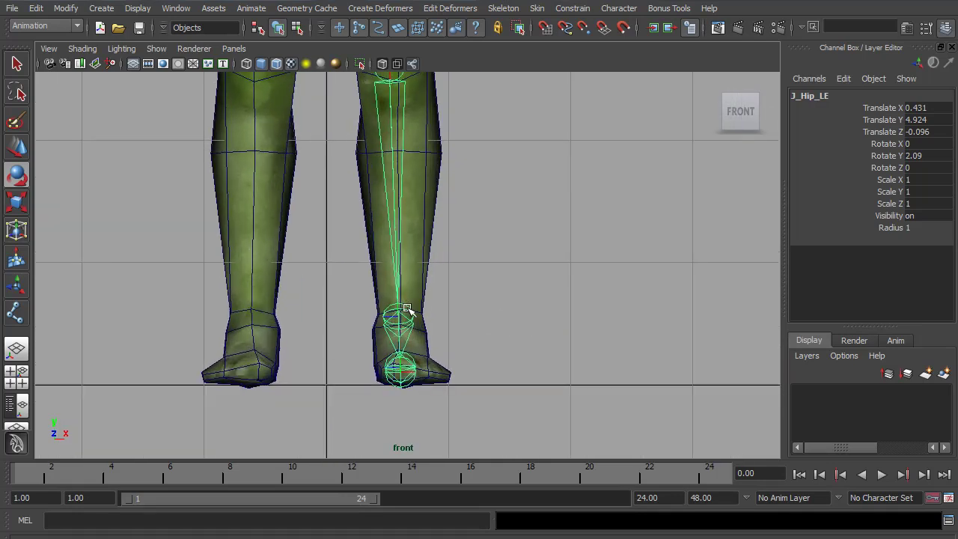
click(406, 309)
drag(476, 304, 474, 305)
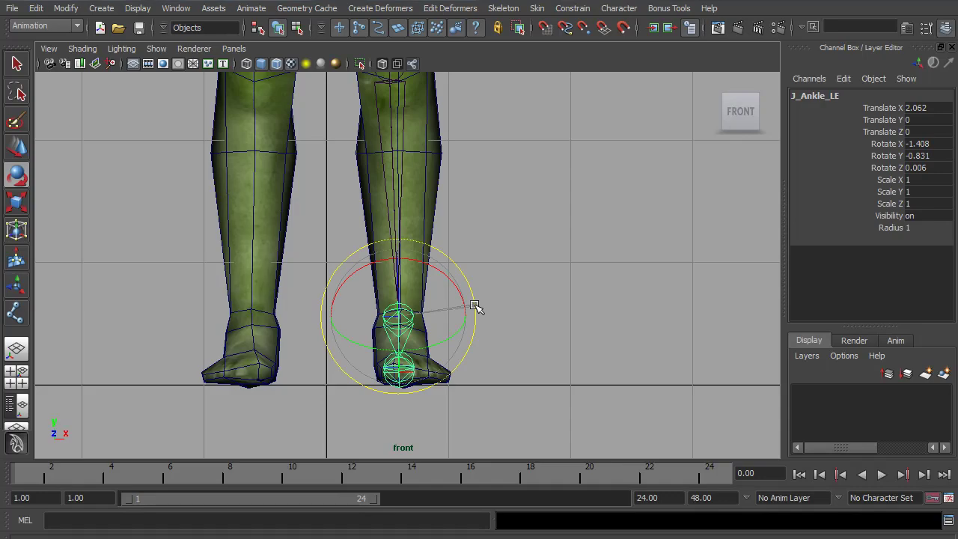
Step: In the perspective view, select J_Hip_LE and try to orient the left leg's joint chain with Orient Joint
key(space)
drag(539, 293, 406, 265)
alt+middle_drag(407, 265, 408, 215)
alt+right_drag(479, 319, 562, 319)
alt+drag(503, 279, 546, 277)
alt+middle_drag(546, 278, 523, 309)
alt+right_drag(599, 309, 589, 309)
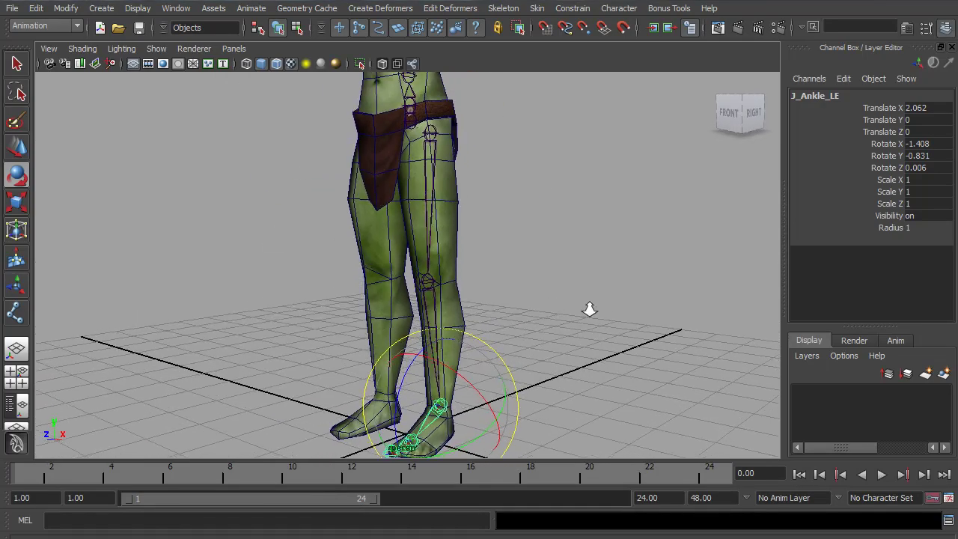
alt+drag(590, 309, 545, 305)
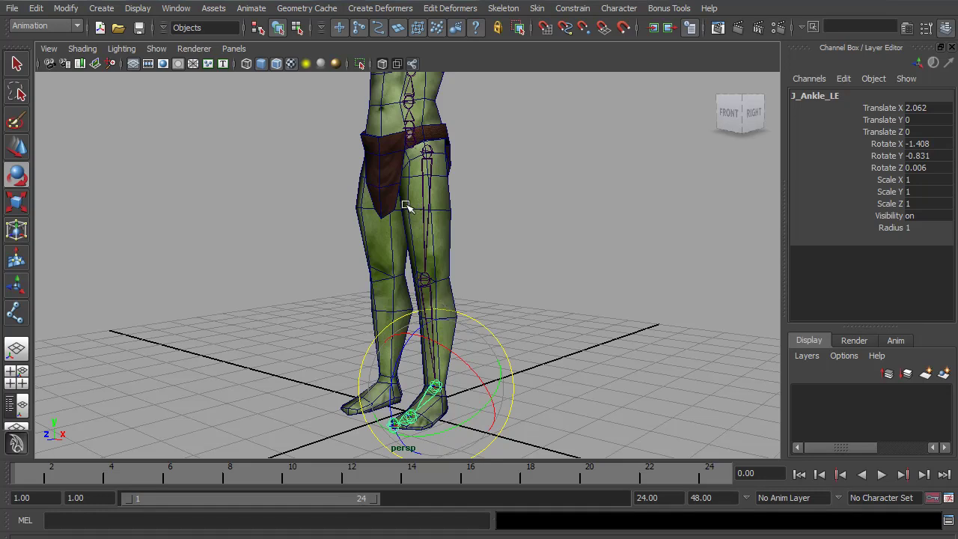
click(427, 154)
click(504, 8)
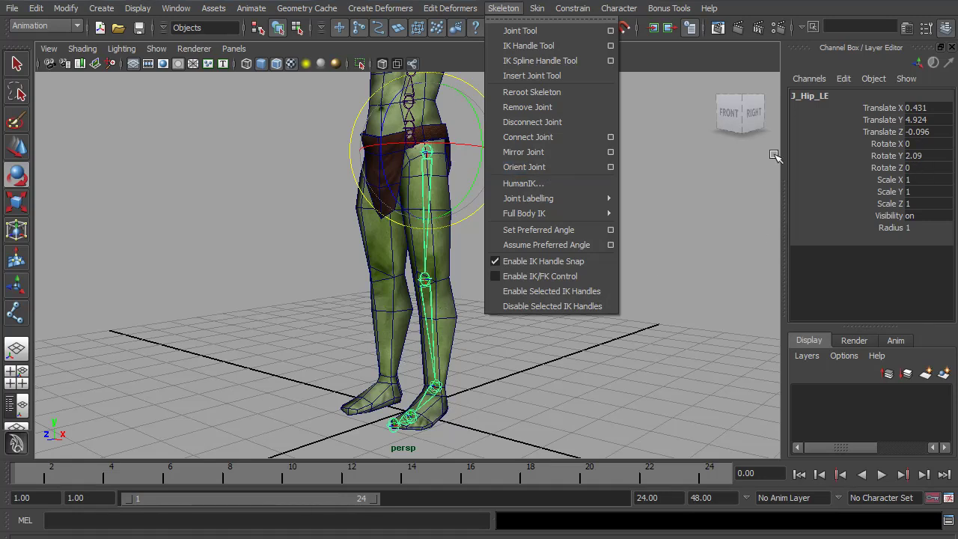
click(516, 168)
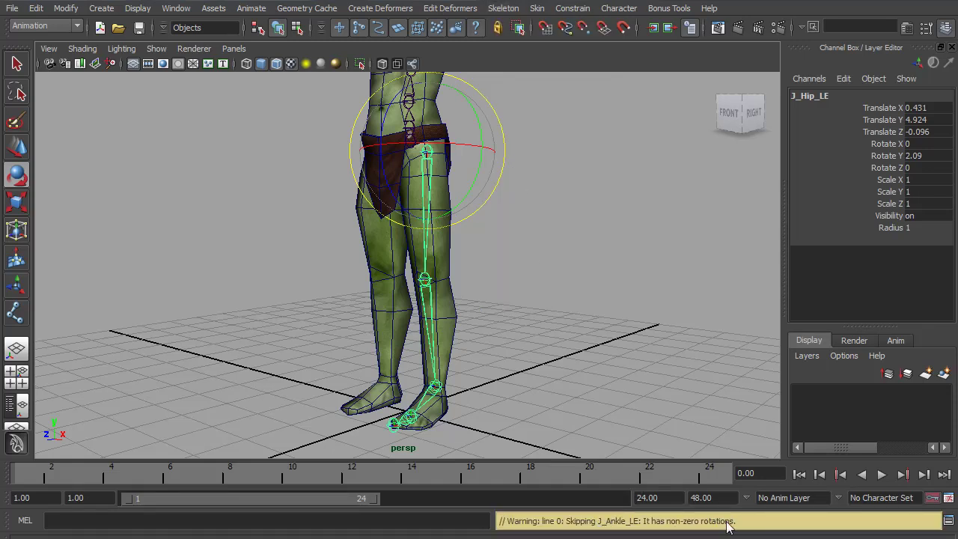
Step: Freeze translate, rotate and scale on the J_Hip_LE chain with Joint orient off, and check the rotations of J_Ankle_LE
click(64, 9)
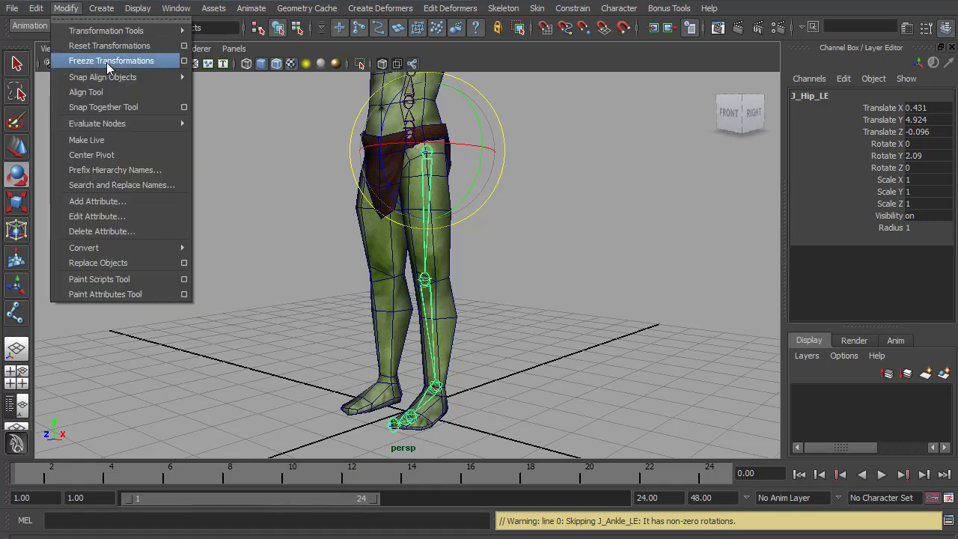
click(184, 61)
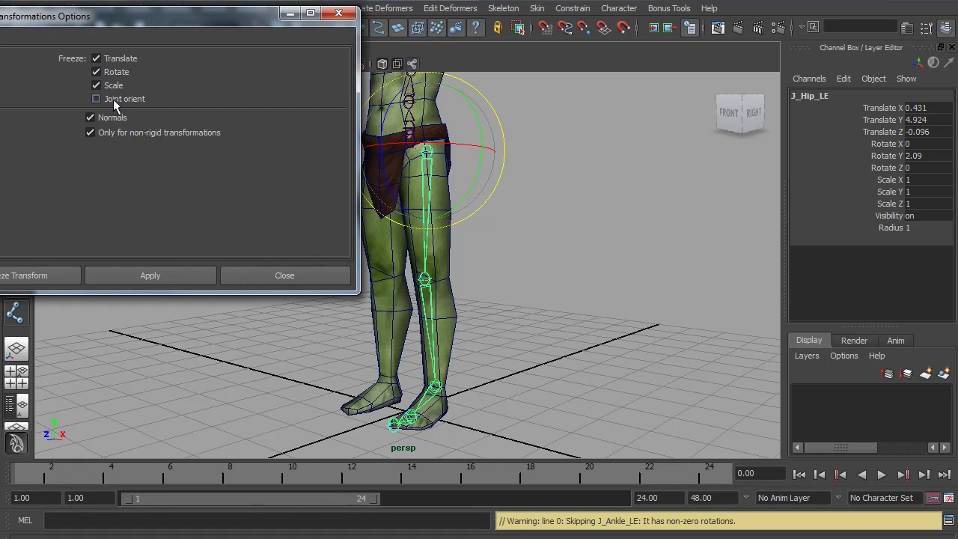
click(154, 274)
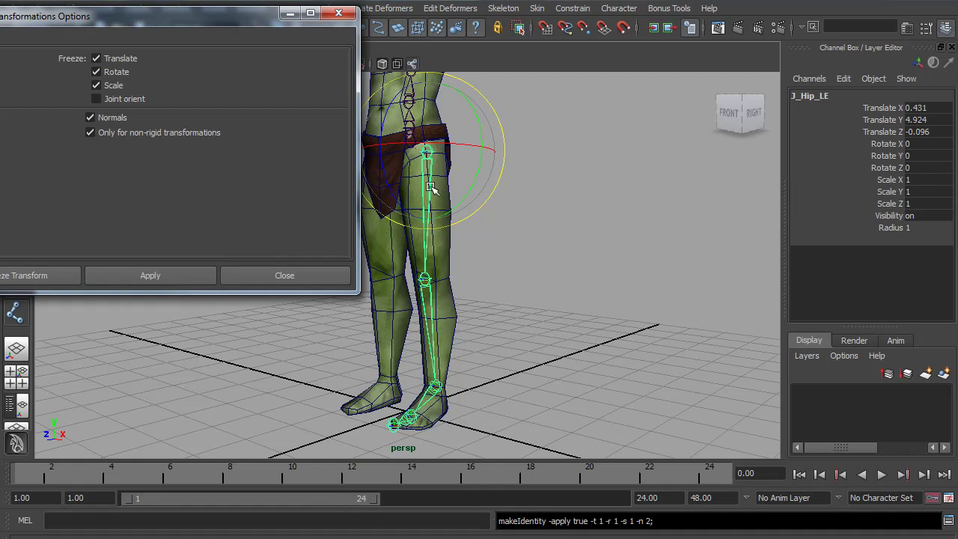
click(436, 386)
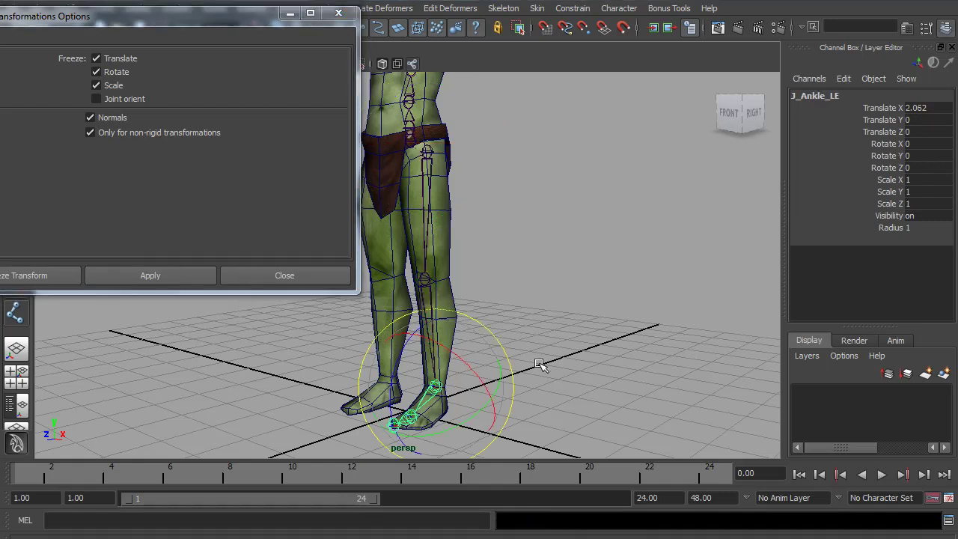
click(338, 12)
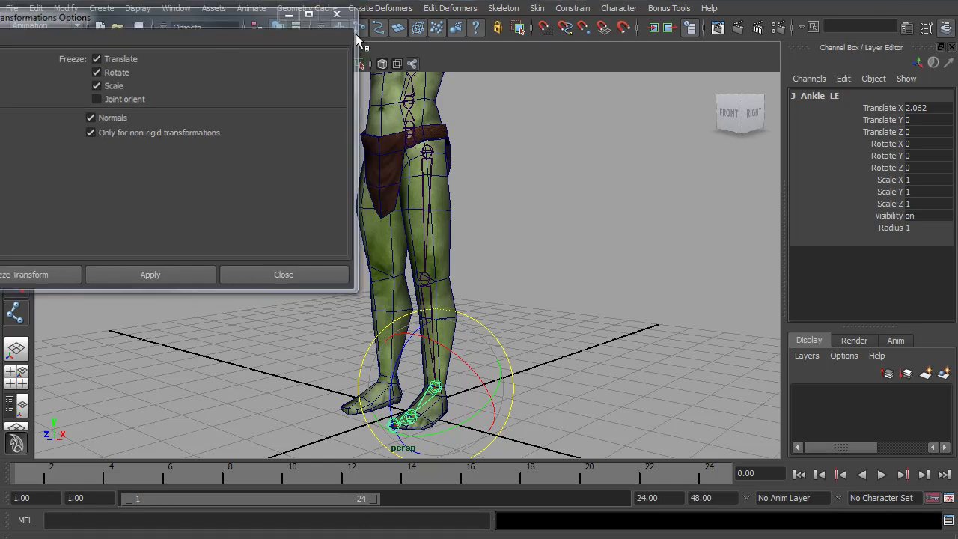
Step: Reselect J_Hip_LE and orient the joints of the left leg chain with Orient Joint
click(428, 154)
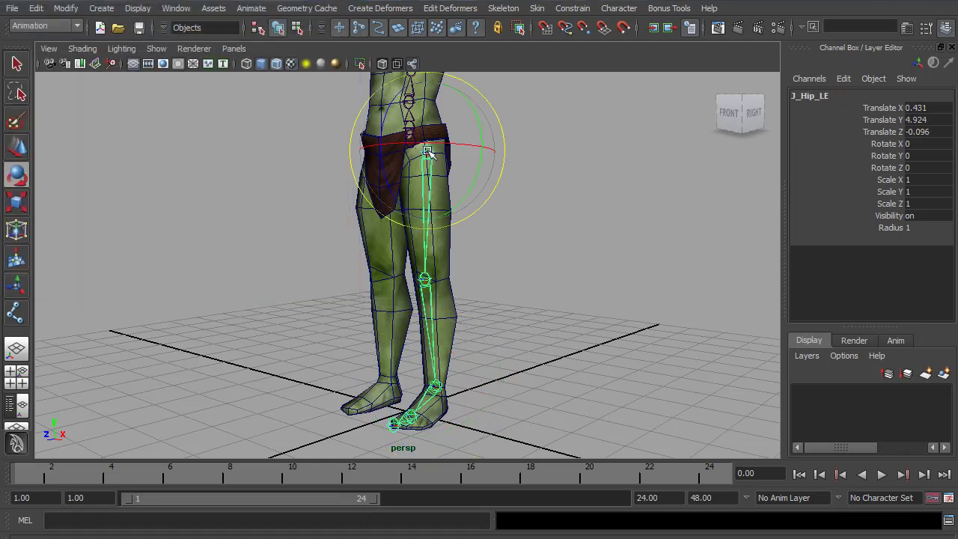
click(503, 8)
click(524, 167)
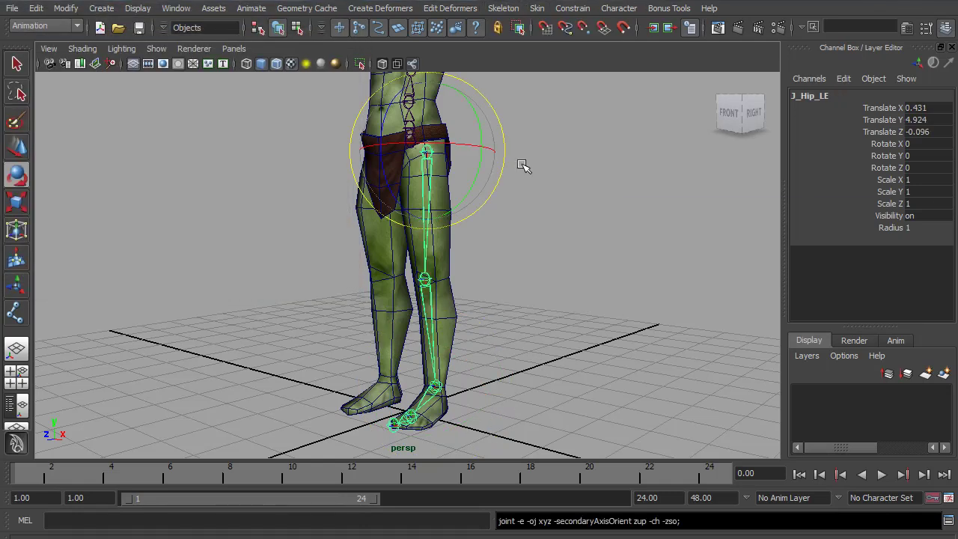
Step: Switch the Move tool to object axes to check the axis directions of the ankle and knee joints, and save the scene
key(w)
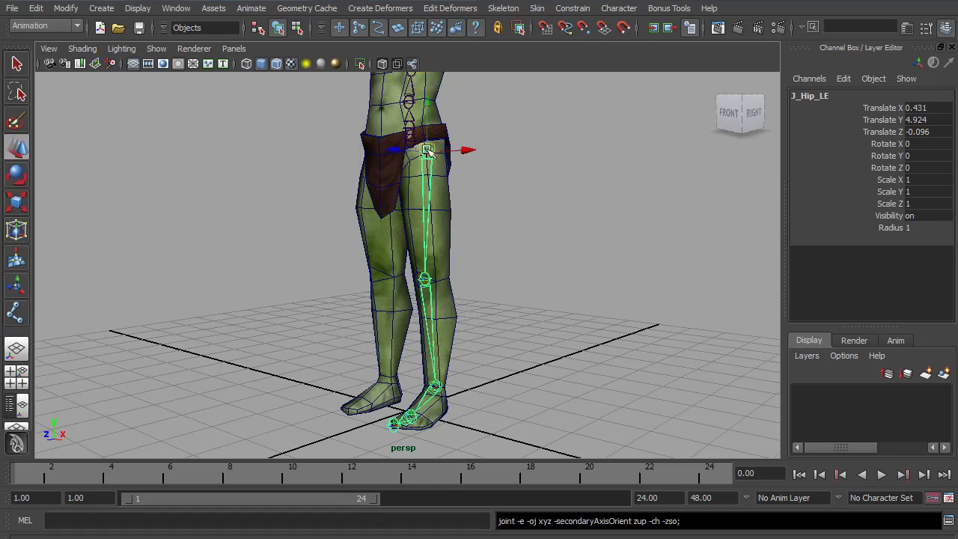
drag(428, 150, 380, 132)
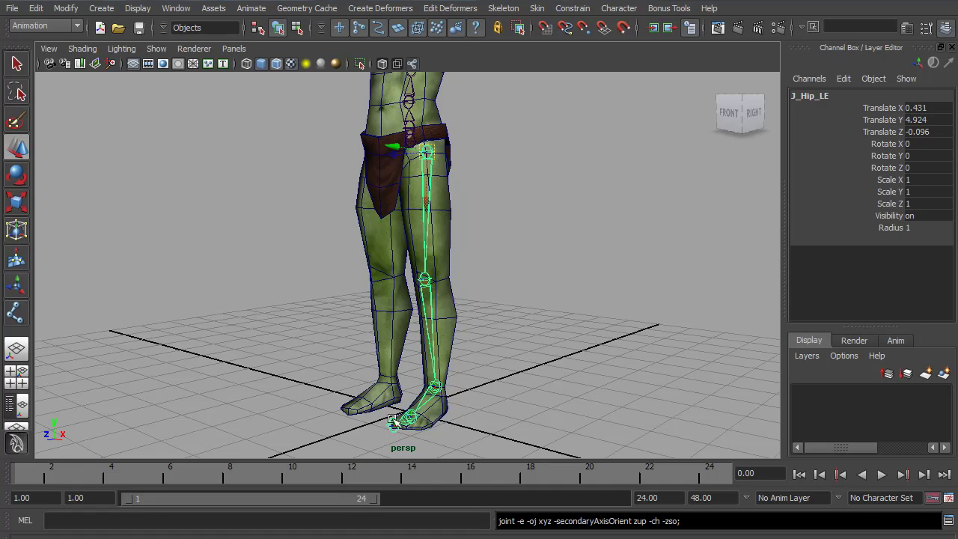
click(435, 390)
click(432, 299)
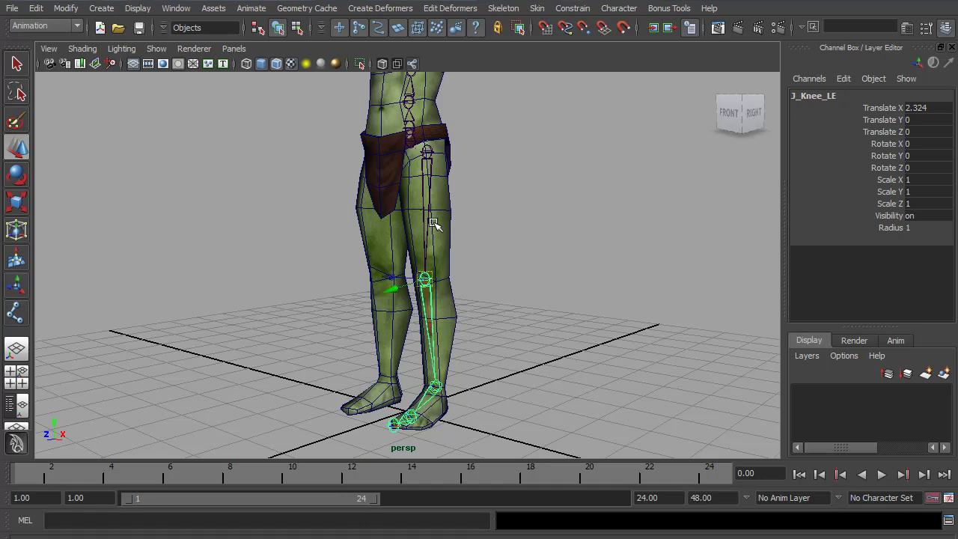
key(q)
key(ctrl+s)
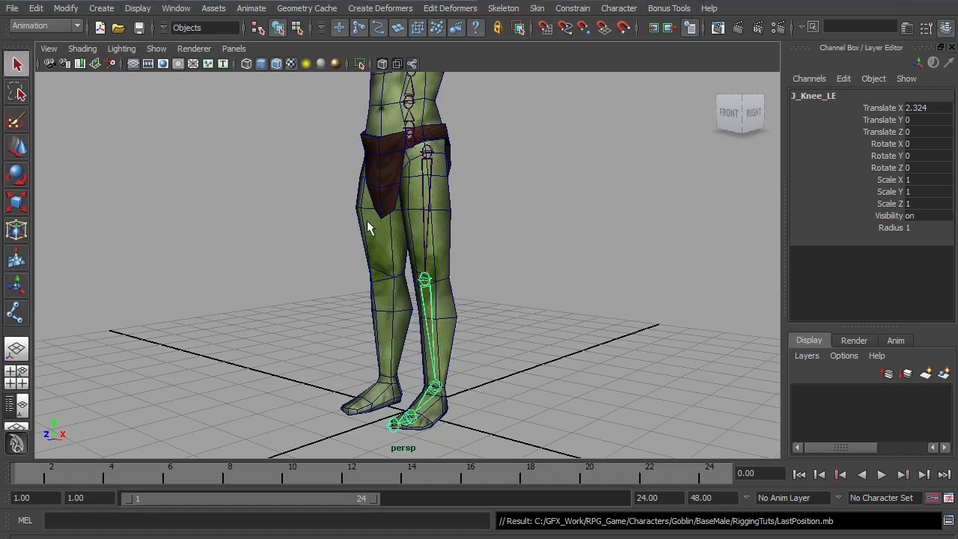
Step: Parent J_Hip_LE to the J_MainRoot joint so the left leg chain joins the main skeleton
click(430, 171)
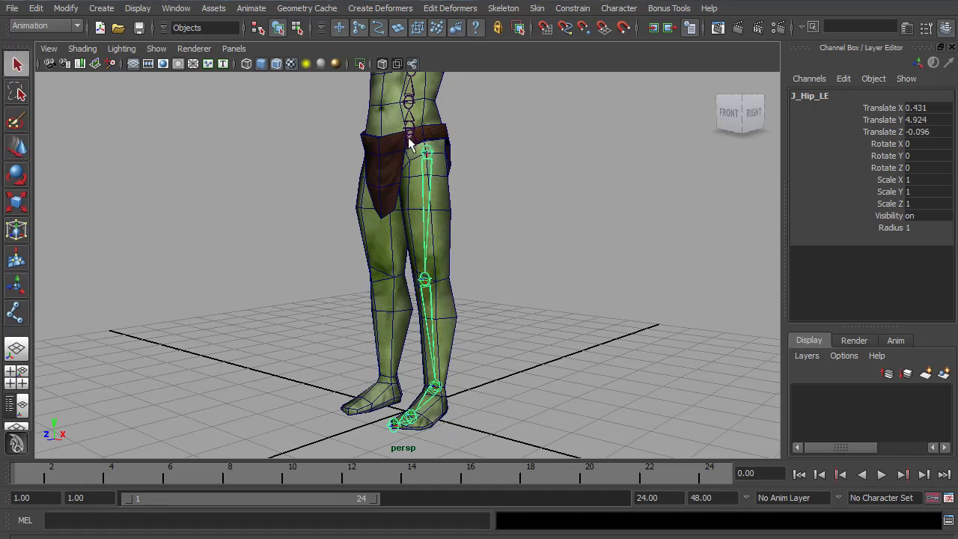
click(412, 140)
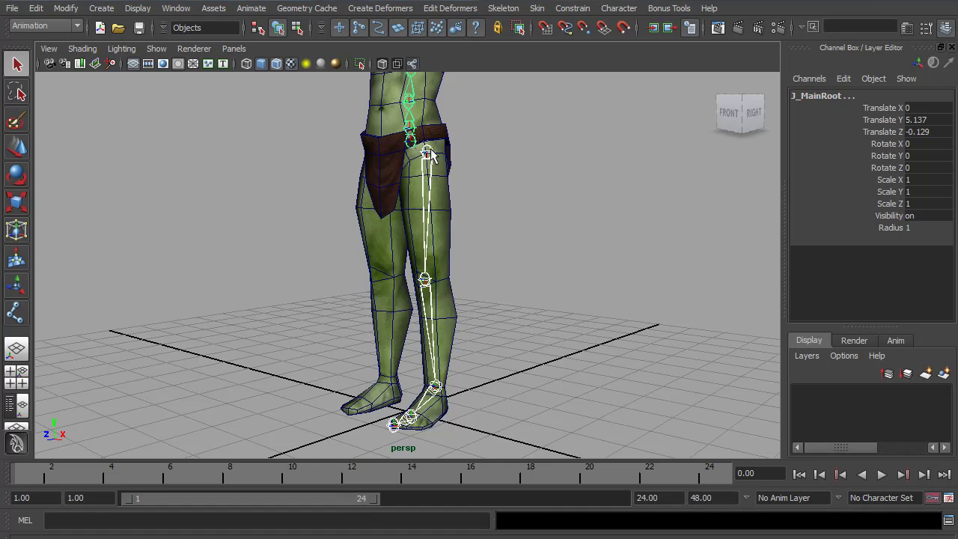
click(428, 154)
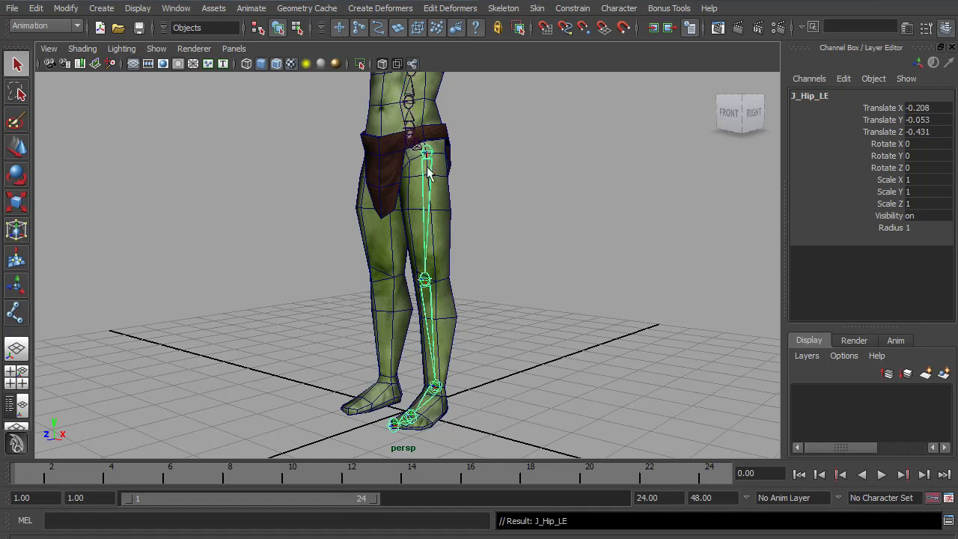
Step: Mirror the J_Hip_LE chain across YZ with the Behavior function, replacing LE with RI in the duplicated joint names
alt+drag(431, 172, 452, 238)
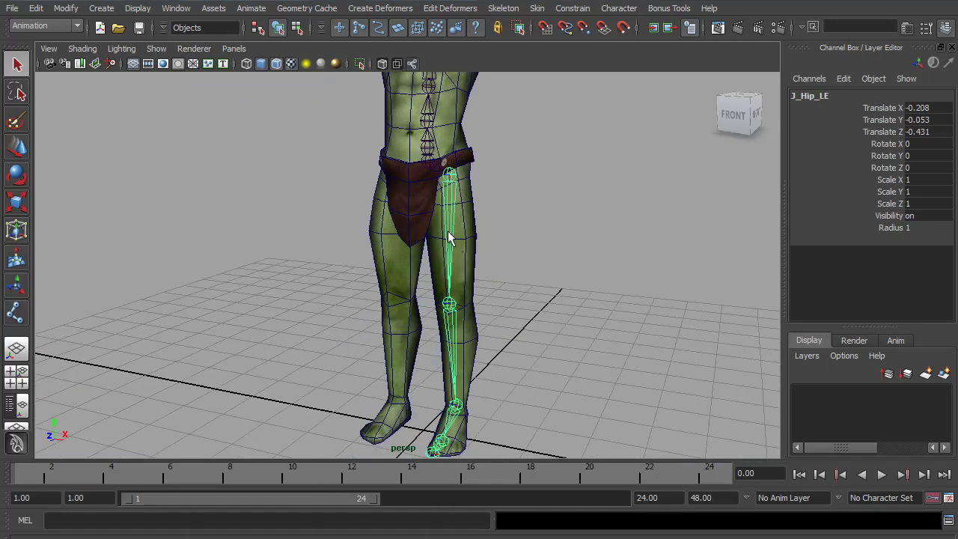
click(504, 8)
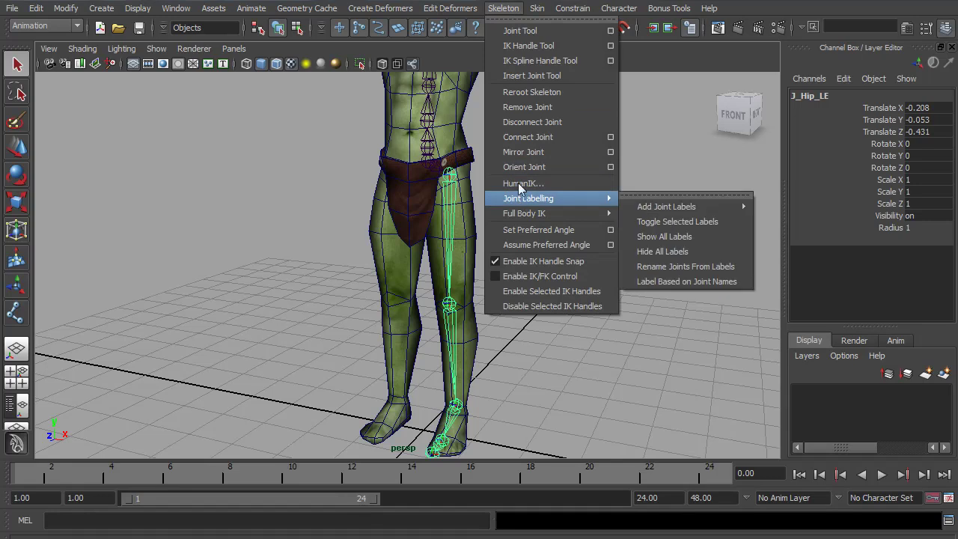
click(611, 152)
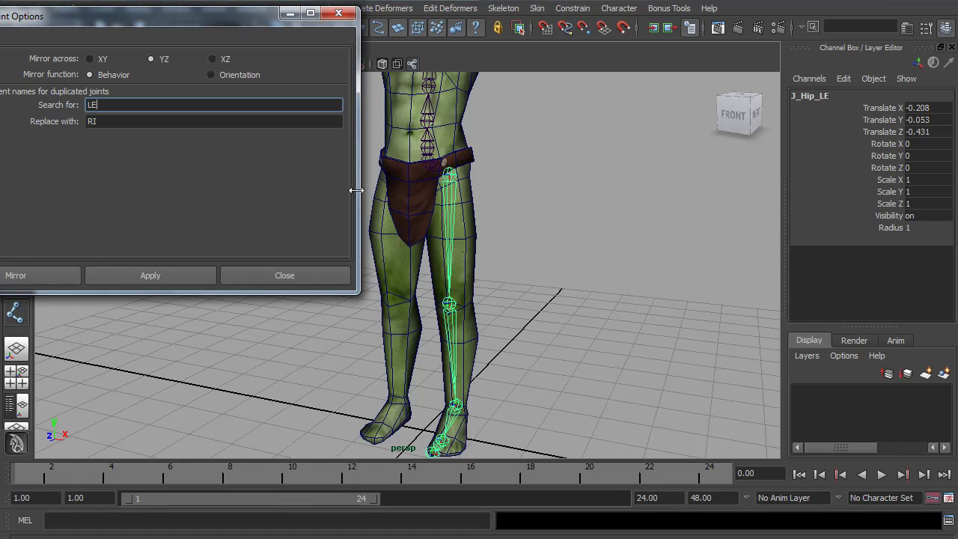
click(169, 274)
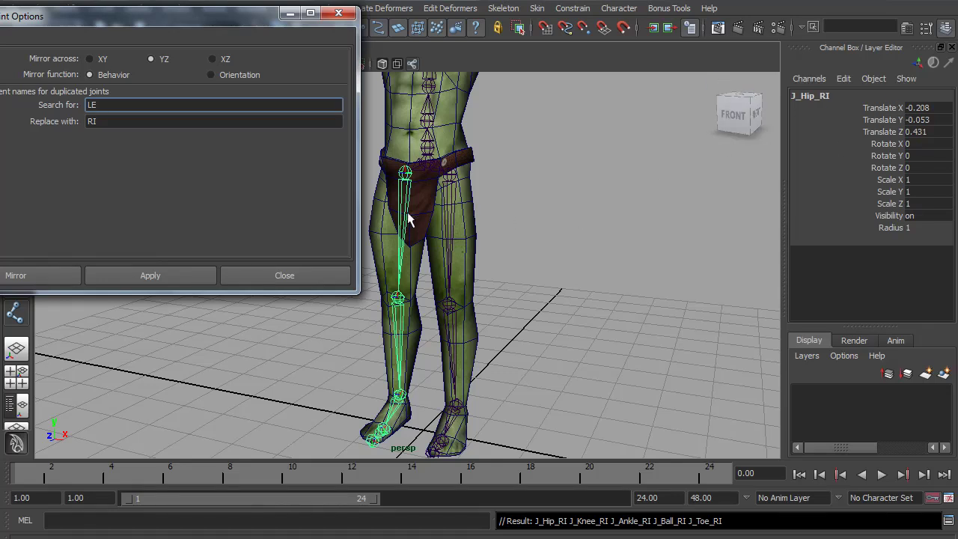
Step: Check the names and values of the mirrored knee and ankle joints in the right leg
click(410, 237)
click(390, 321)
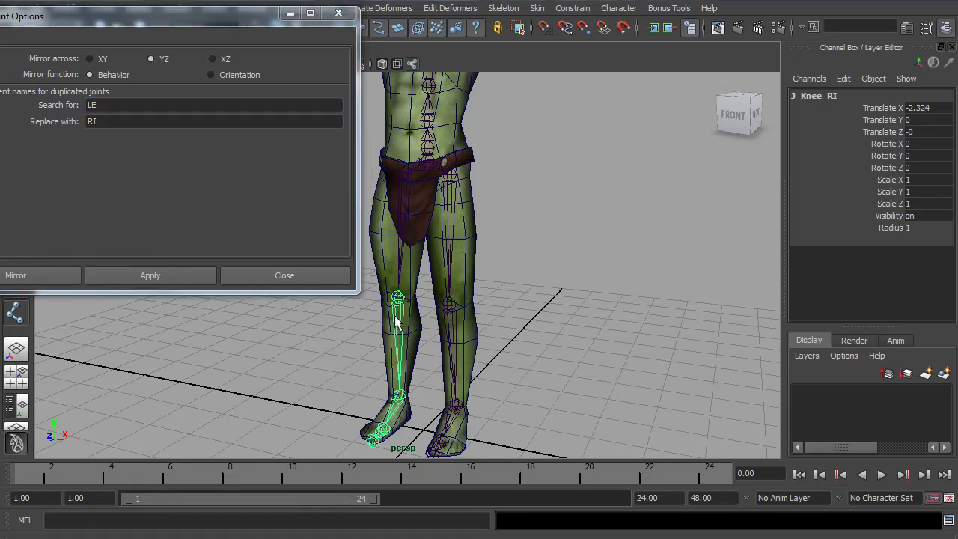
click(396, 408)
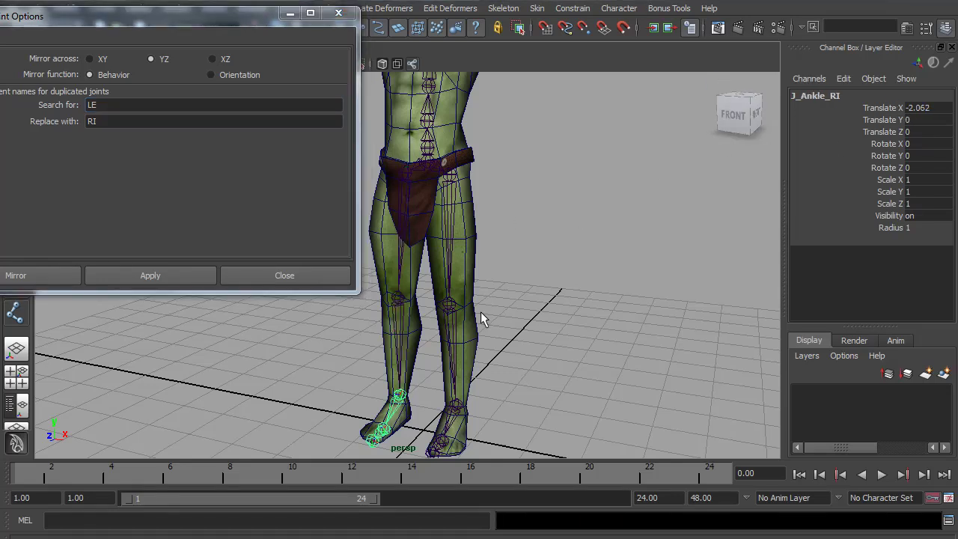
Step: Close the mirror options and, in the top view, place a Joint Tool joint at the left shoulder, about Translate X 1.015, Z -0.25
alt+middle_drag(498, 200, 480, 344)
key(space)
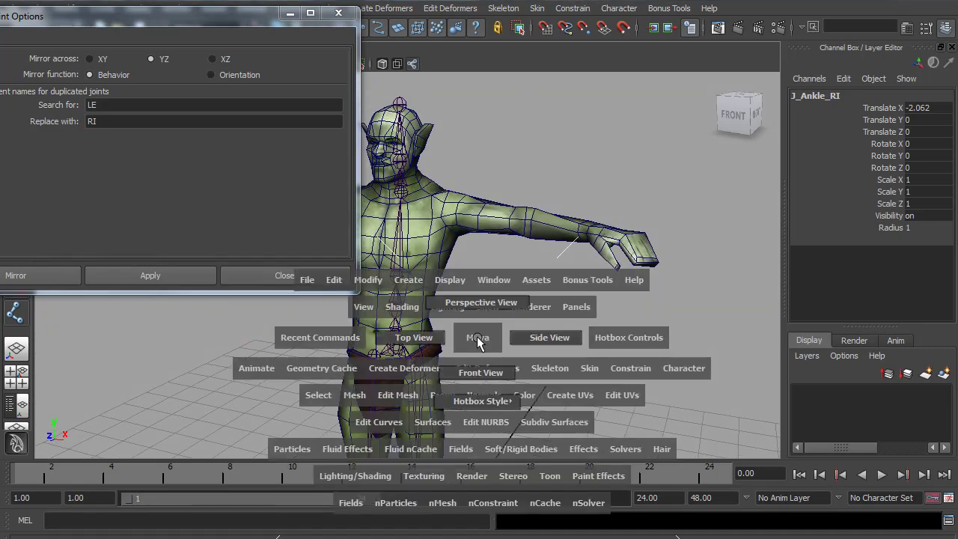
drag(480, 344, 408, 337)
alt+middle_drag(582, 333, 590, 385)
click(339, 15)
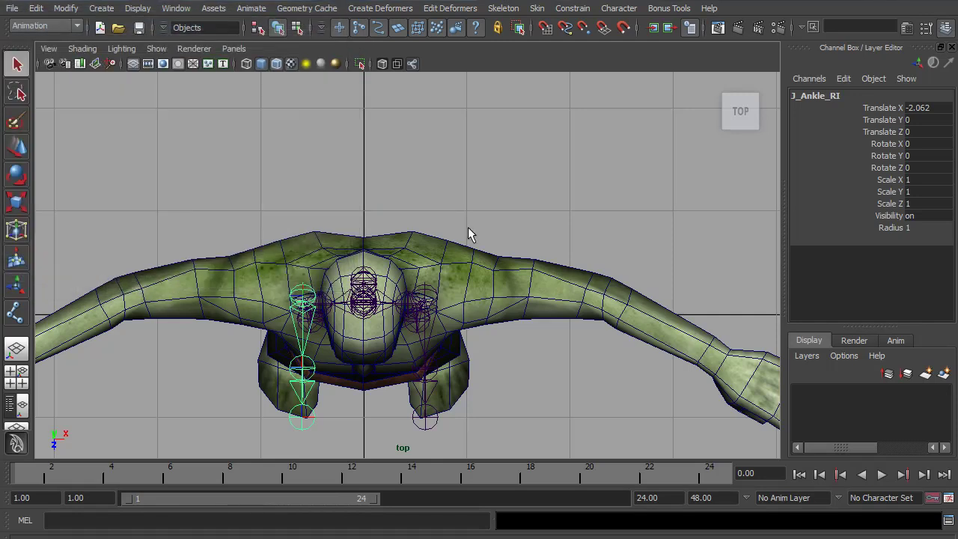
alt+middle_drag(469, 232, 406, 193)
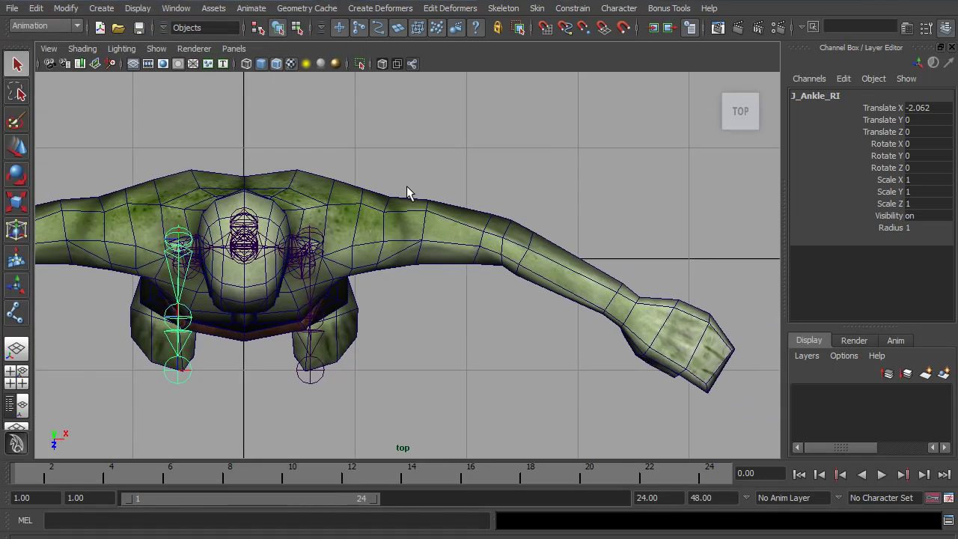
click(505, 8)
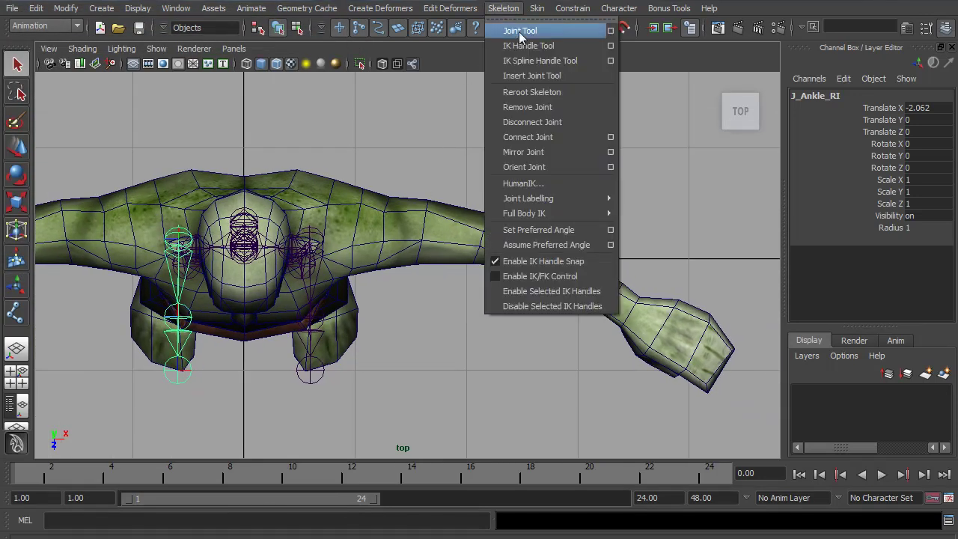
click(519, 31)
click(383, 238)
drag(383, 238, 357, 228)
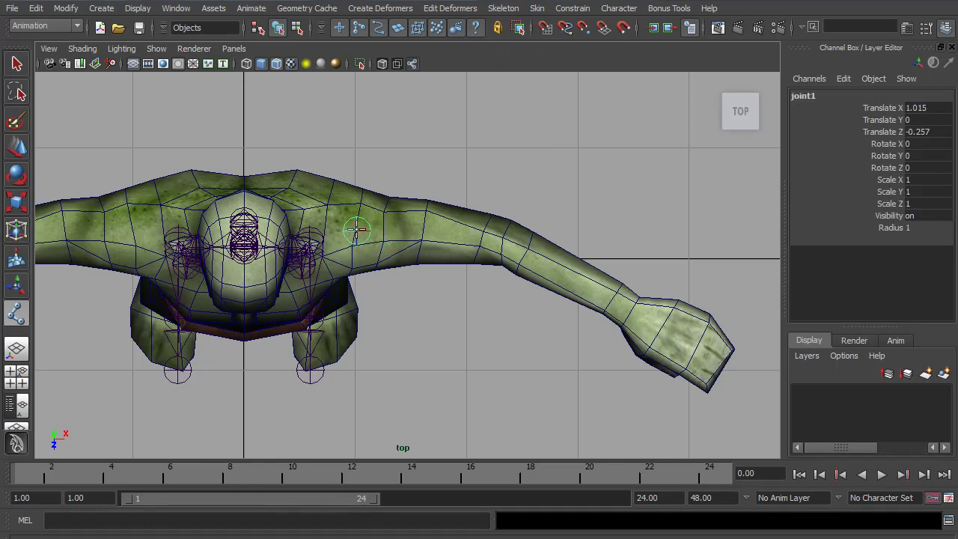
Step: Continue the left arm chain with joints at the elbow, the wrist and just beyond the fingertips, and complete the chain
click(505, 238)
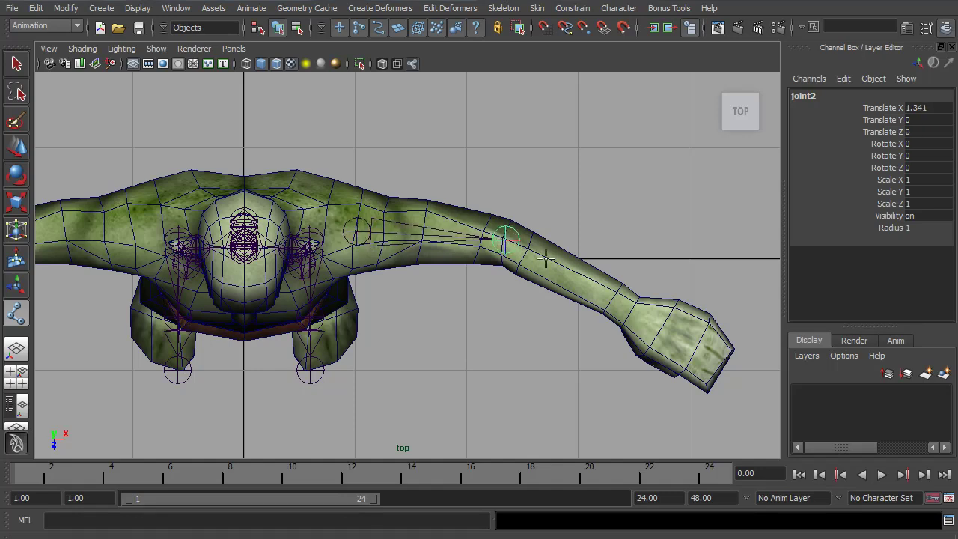
click(628, 306)
drag(628, 306, 632, 313)
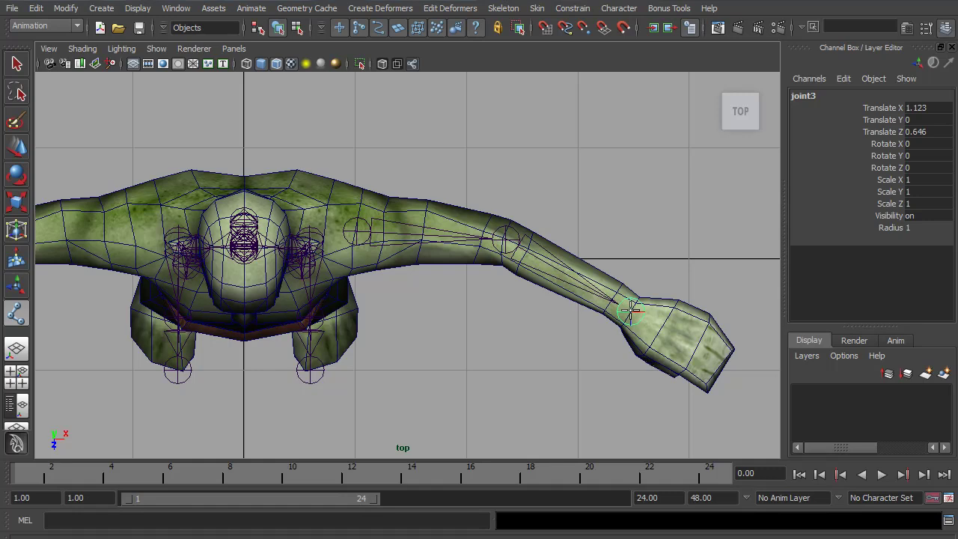
click(733, 371)
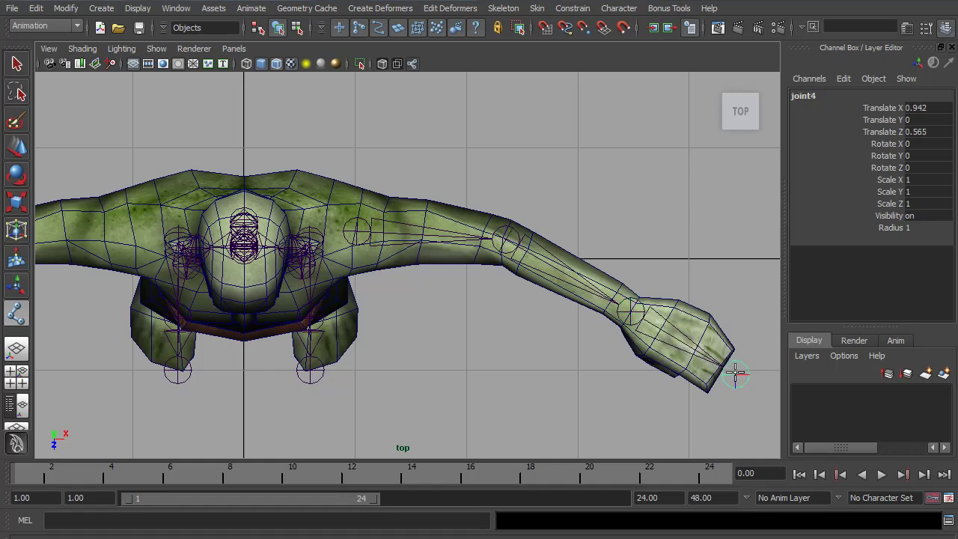
drag(734, 371, 733, 371)
key(Return)
key(Return)
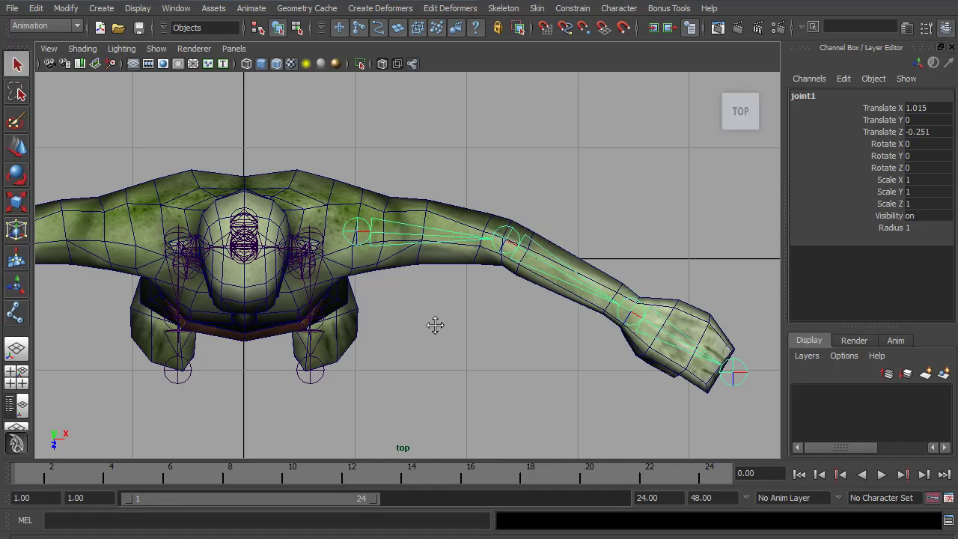
Step: In the front view, raise the left arm joint chain to shoulder height, about Translate Y 7.654
alt+middle_drag(434, 324, 420, 319)
key(space)
click(437, 327)
drag(437, 326, 440, 359)
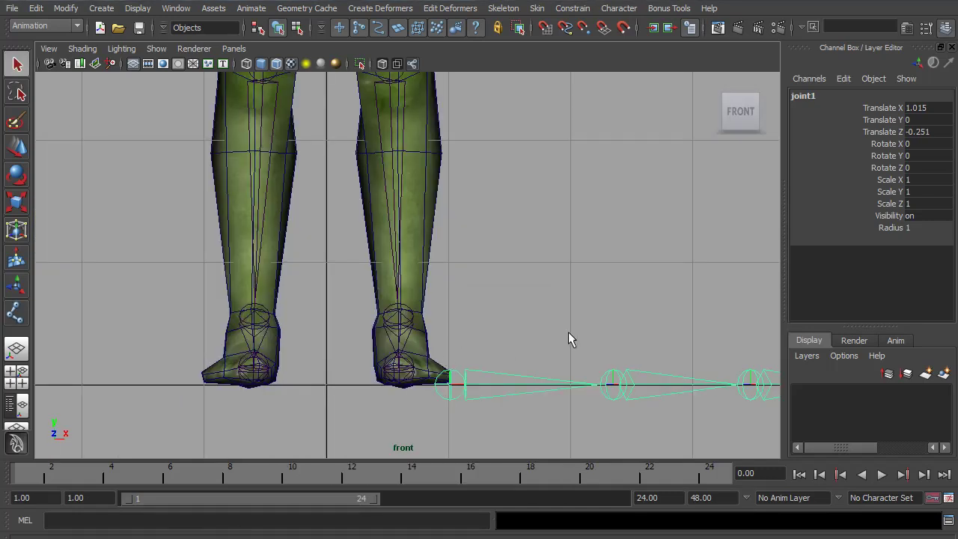
alt+right_drag(568, 334, 457, 300)
alt+middle_drag(467, 236, 432, 368)
key(w)
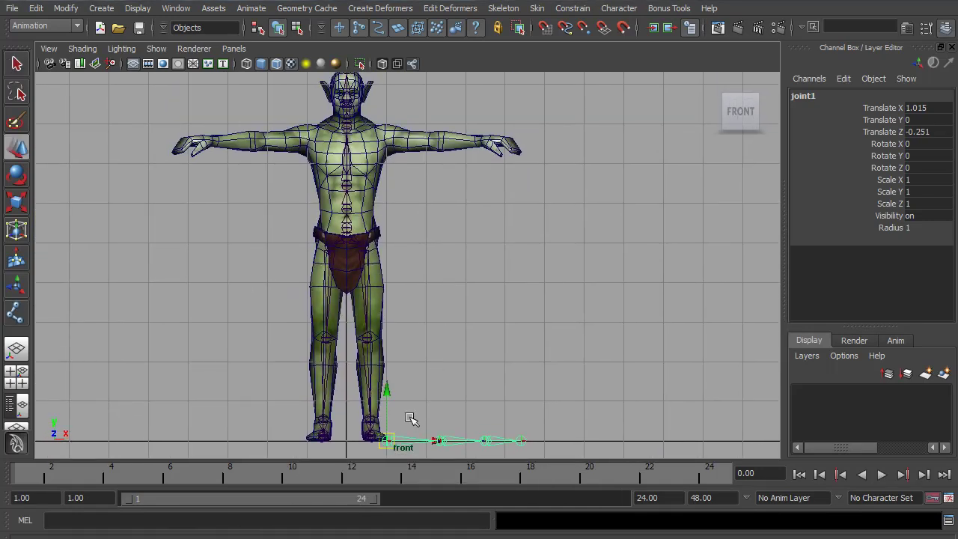
drag(389, 393, 360, 90)
middle_drag(358, 90, 358, 89)
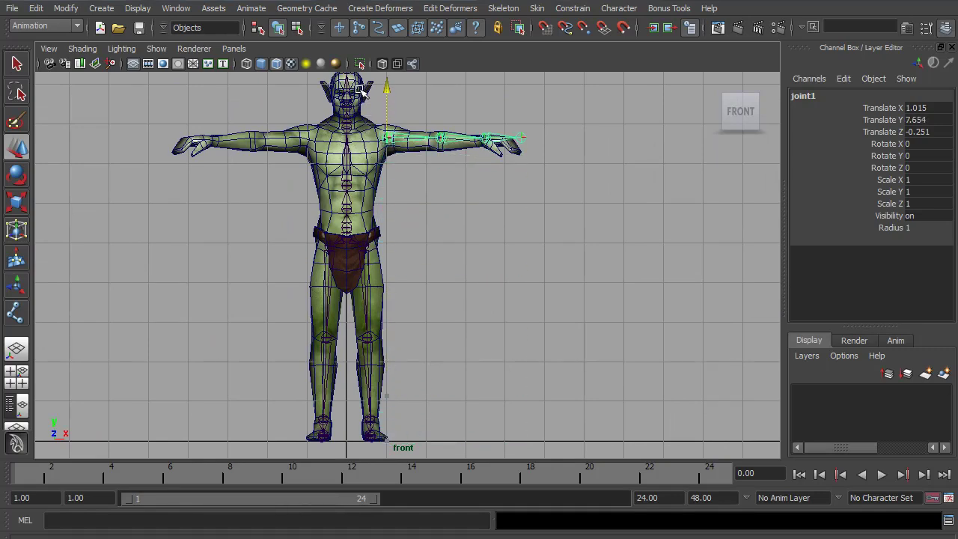
Step: Rotate the shoulder joint slightly downward so the chain follows the arm, to about Rotate Z -1.97
alt+middle_drag(387, 192, 424, 338)
alt+right_drag(424, 338, 580, 348)
alt+middle_drag(580, 348, 376, 268)
key(e)
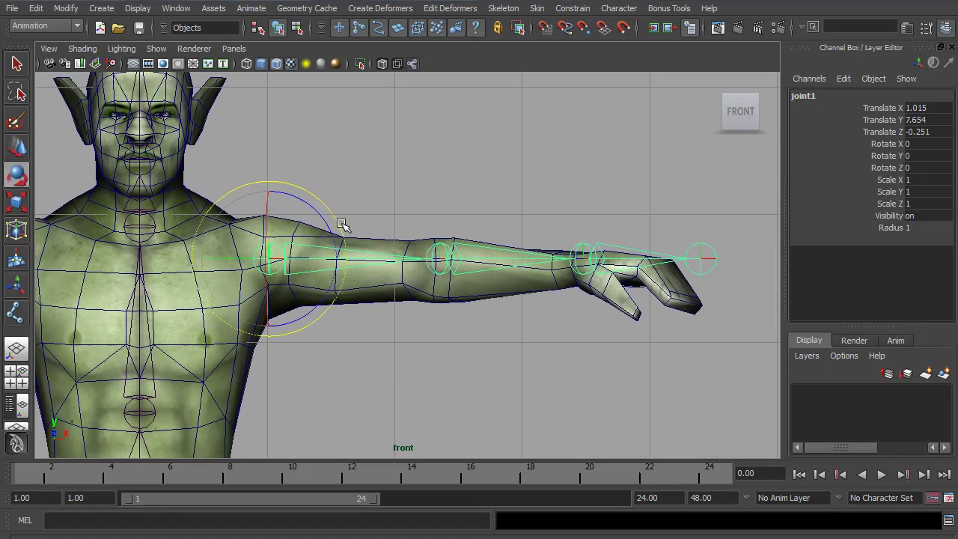
drag(341, 225, 340, 228)
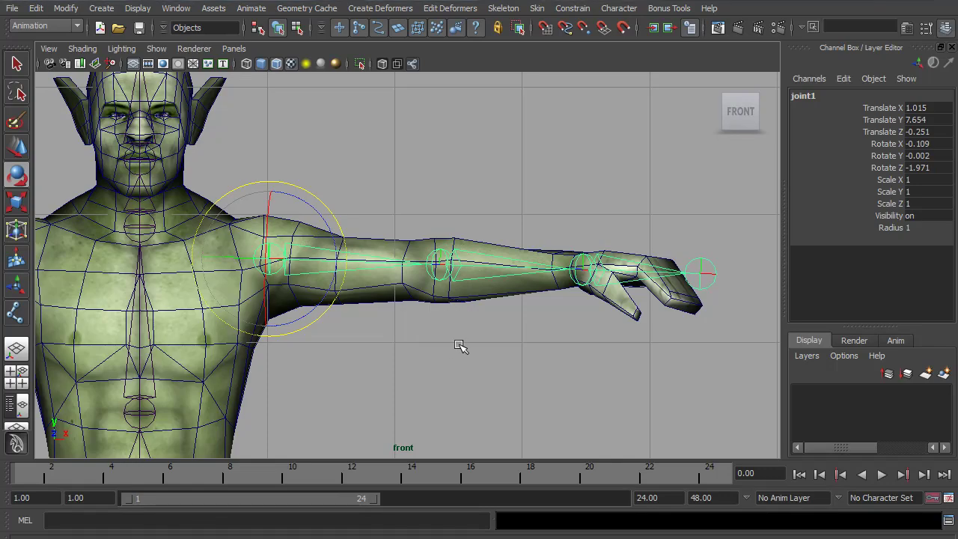
Step: Inspect how the left arm joints sit inside the mesh from several angles in the perspective view
click(530, 323)
key(space)
drag(425, 321, 426, 299)
alt+drag(524, 334, 627, 327)
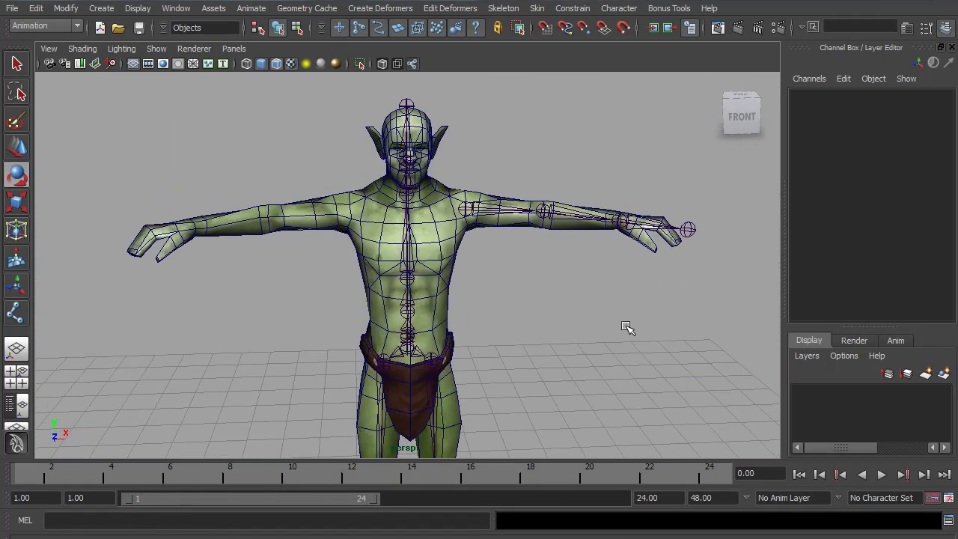
alt+middle_drag(553, 266, 404, 266)
alt+right_drag(404, 267, 580, 304)
alt+drag(558, 274, 454, 332)
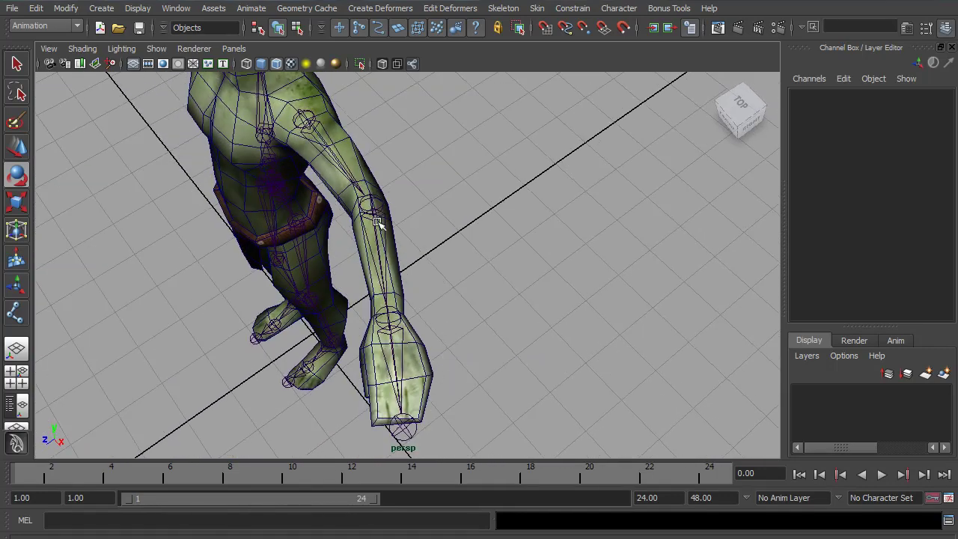
alt+drag(336, 316, 466, 278)
alt+middle_drag(387, 238, 487, 299)
alt+drag(320, 263, 343, 247)
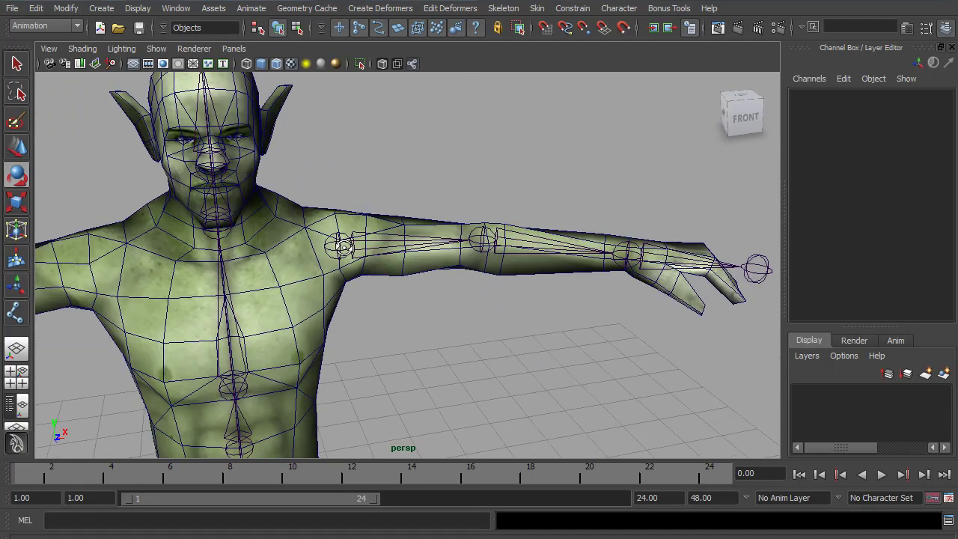
alt+right_drag(343, 247, 355, 253)
Step: Freeze the translate, rotate and scale transformations of the left arm chain, starting from its shoulder joint
click(384, 247)
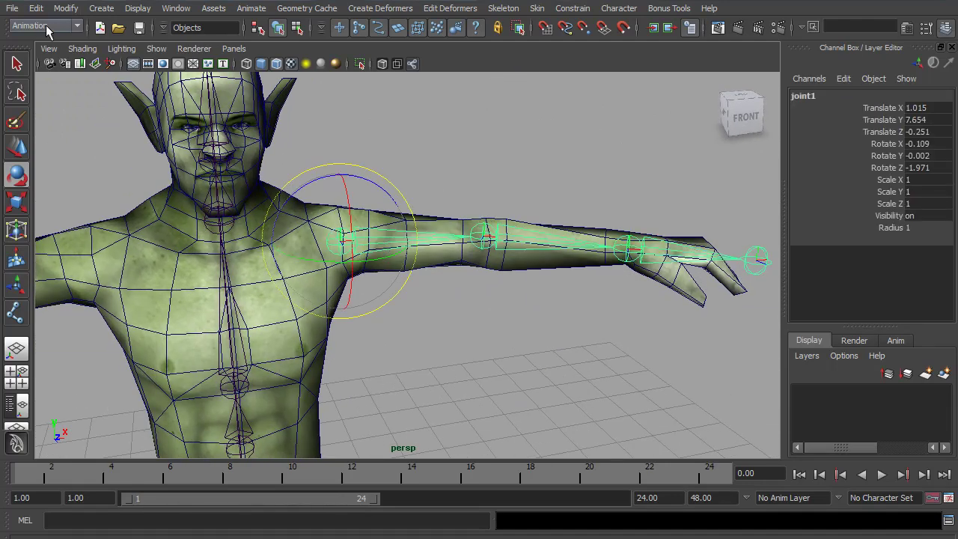
click(66, 8)
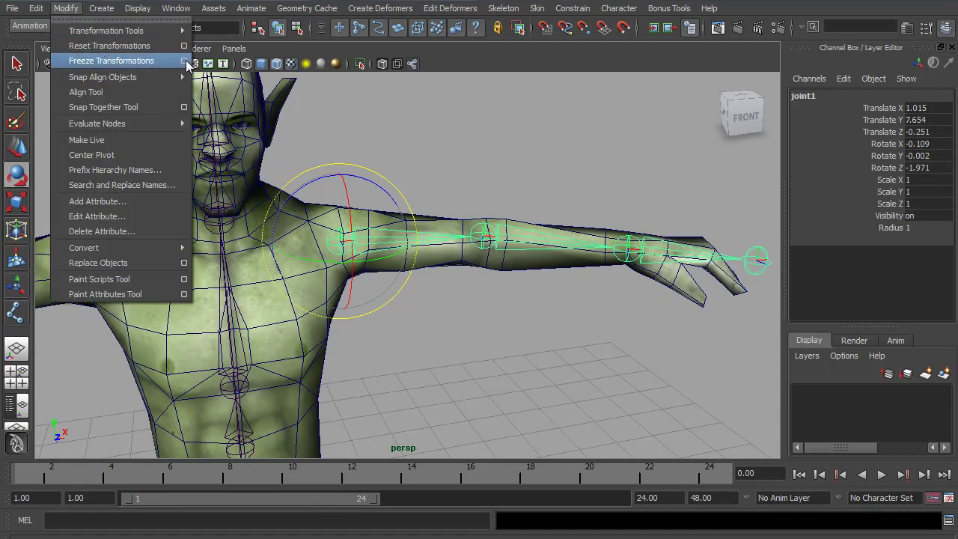
click(185, 62)
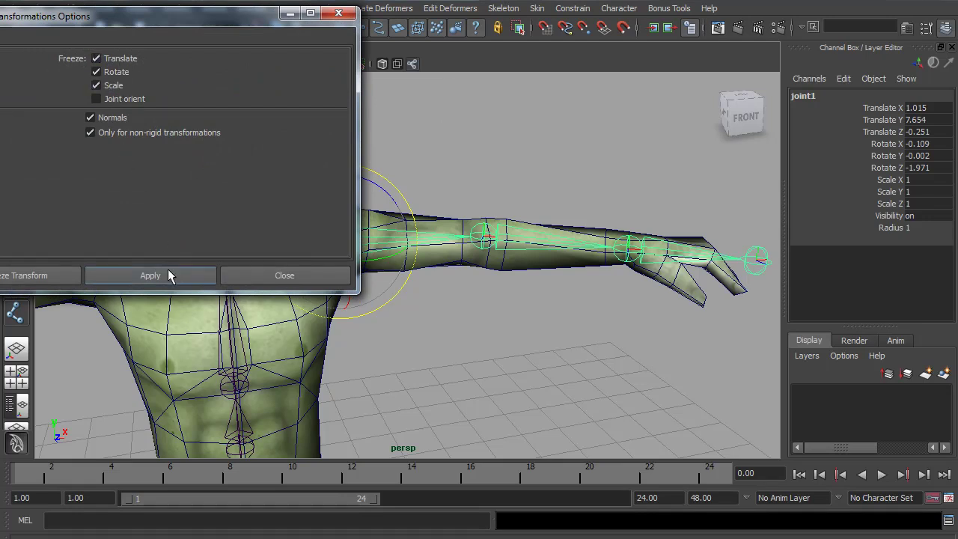
click(168, 275)
click(339, 13)
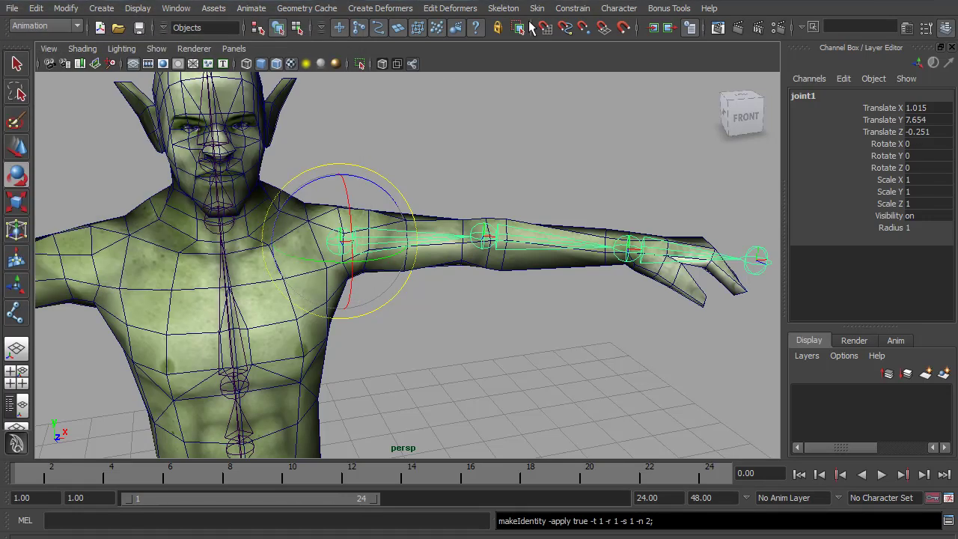
Step: Apply Orient Joint to the left arm chain and check the axis directions at the shoulder, elbow and wrist
click(503, 8)
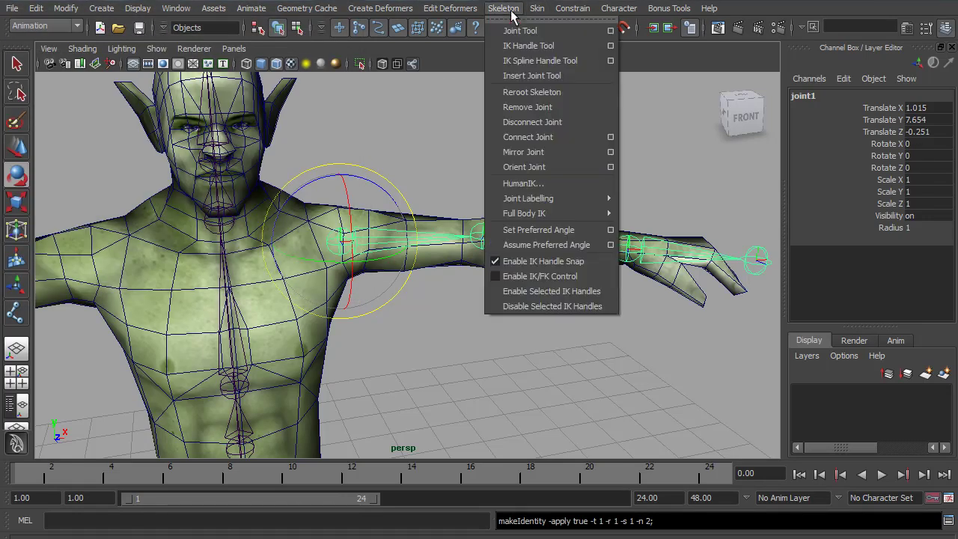
click(524, 168)
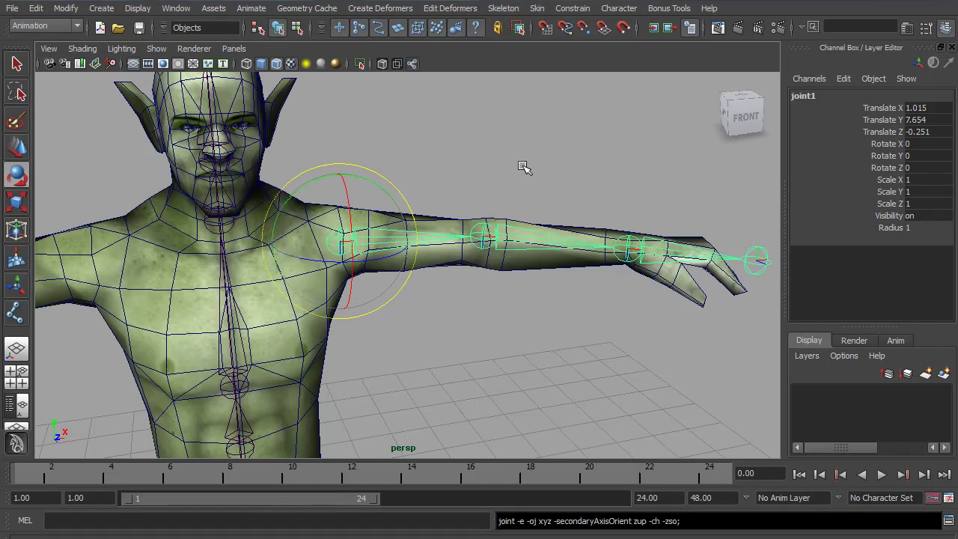
alt+middle_drag(466, 190, 455, 206)
key(w)
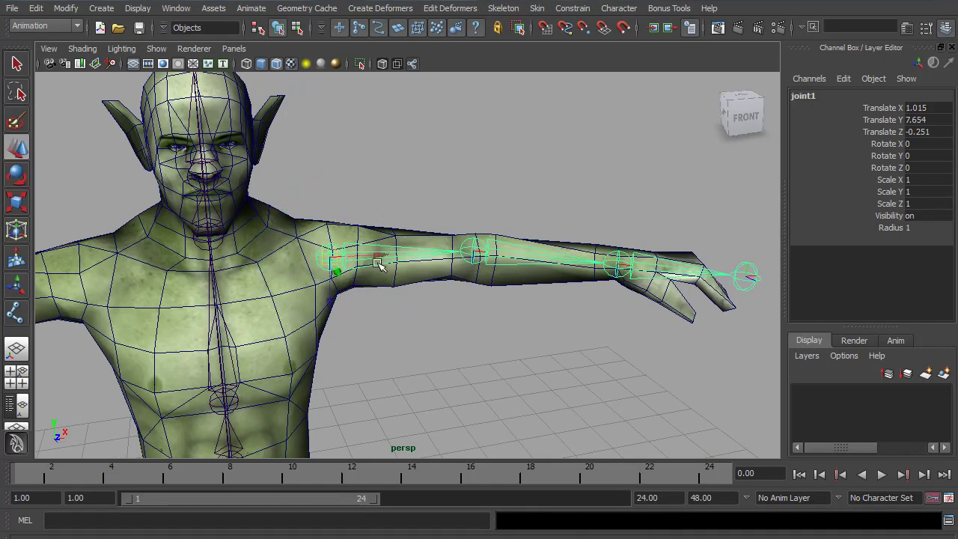
click(482, 254)
click(615, 269)
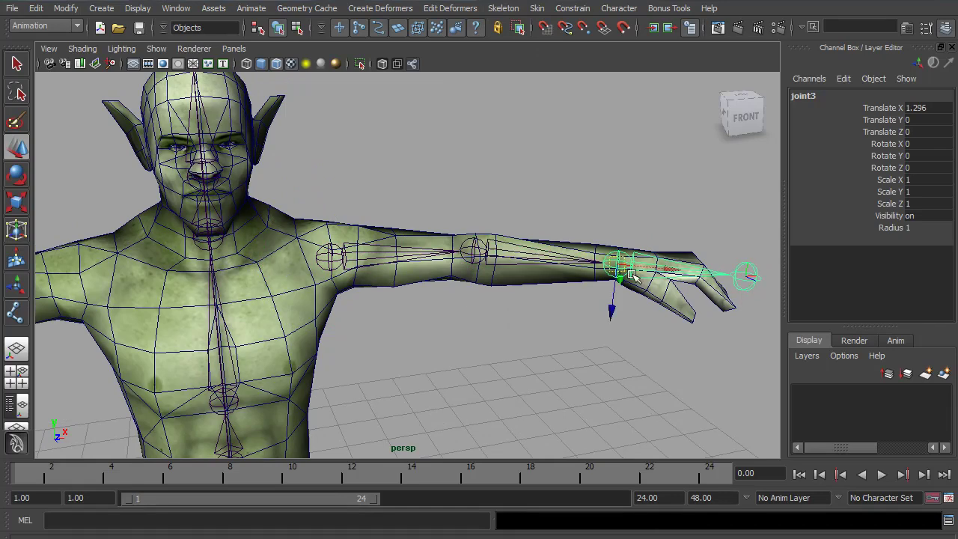
click(383, 255)
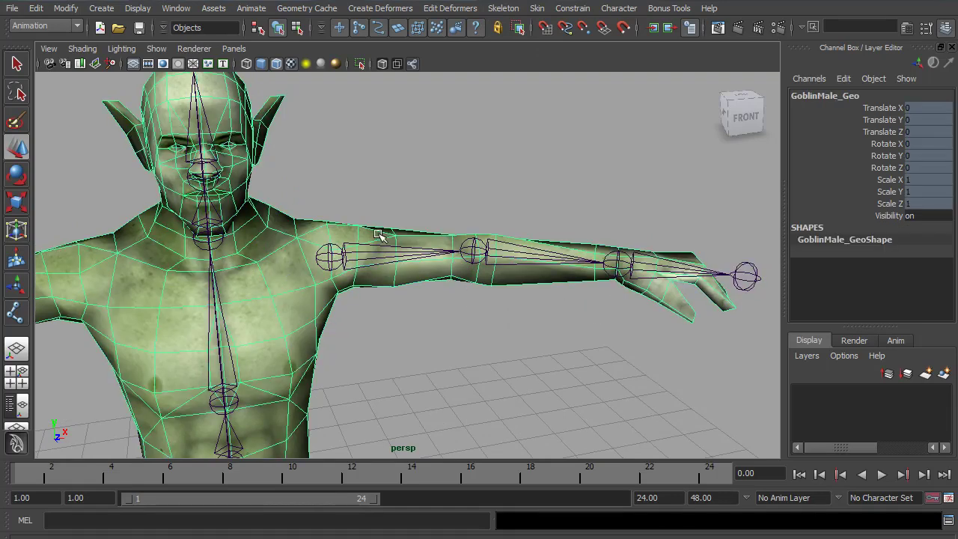
Step: Rename the left shoulder joint as J_Shoulder_LE
alt+middle_drag(380, 236, 445, 141)
alt+drag(467, 207, 438, 203)
click(449, 171)
click(816, 95)
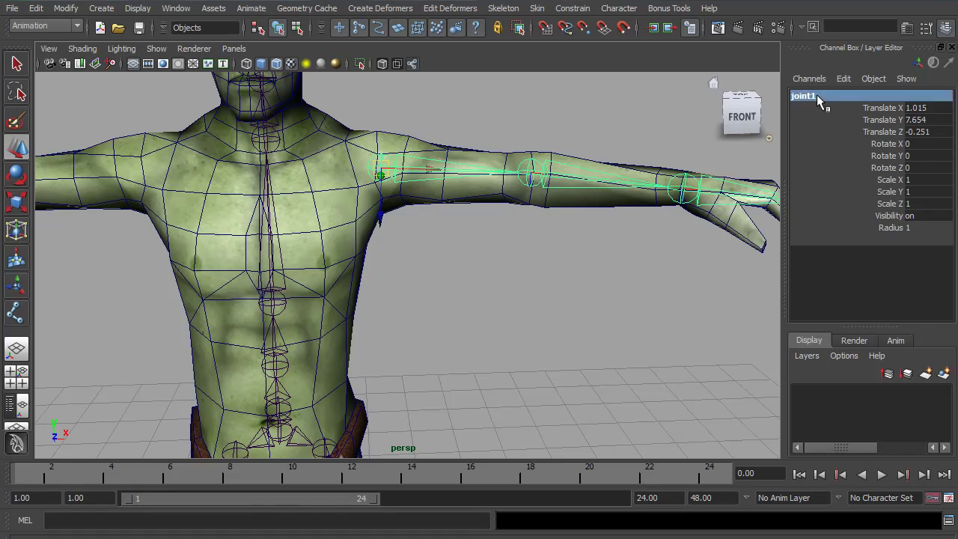
double_click(819, 96)
text(J_Shoulder_LE)
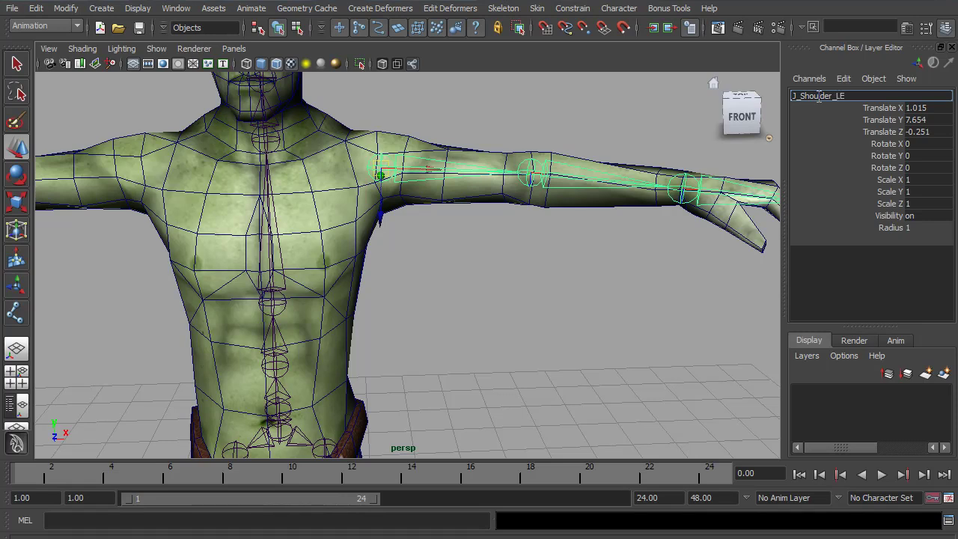
key(Return)
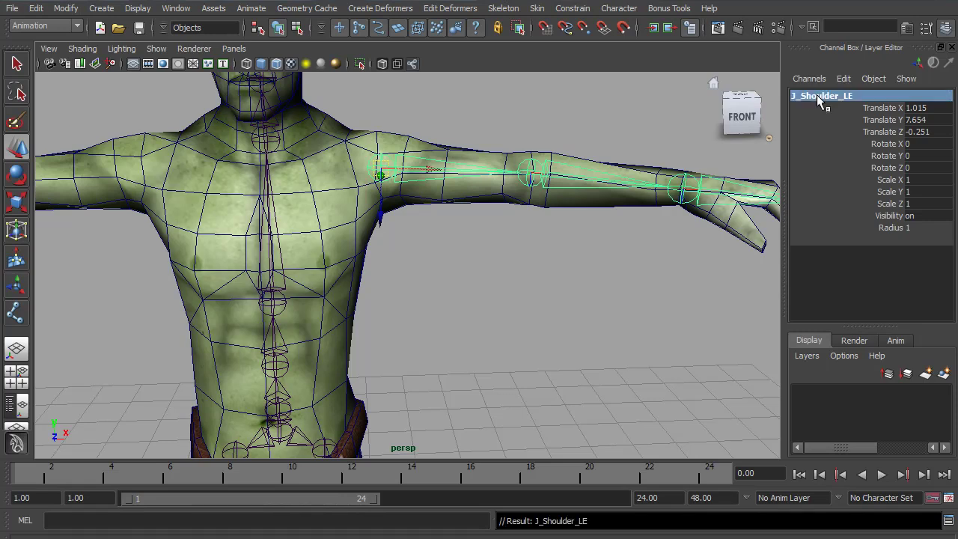
Step: Rename the left elbow joint as J_Elbow_LE
key(Down)
double_click(819, 95)
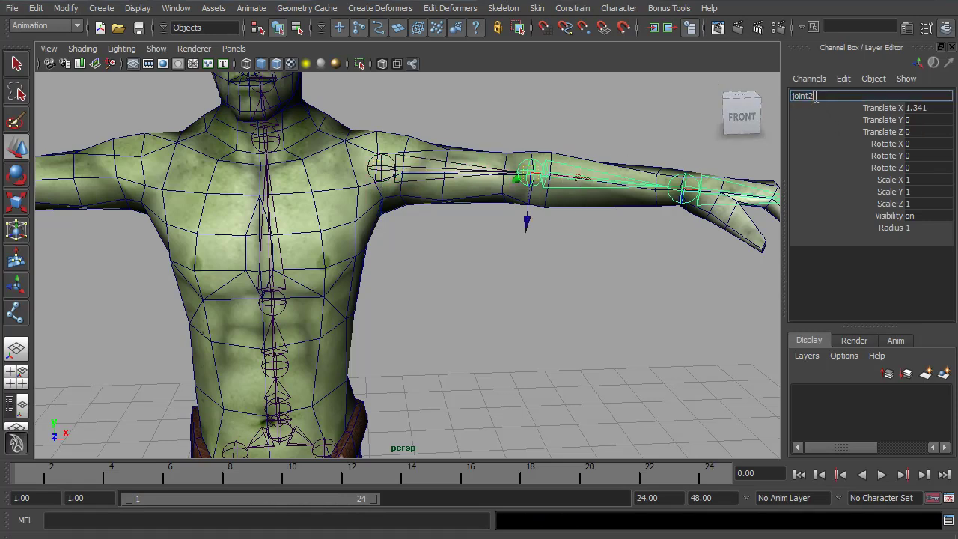
text(J_Elbow_LE)
key(Return)
Step: Rename the left wrist joint as J_Wrist_LE, correcting the spelling of the name
key(Down)
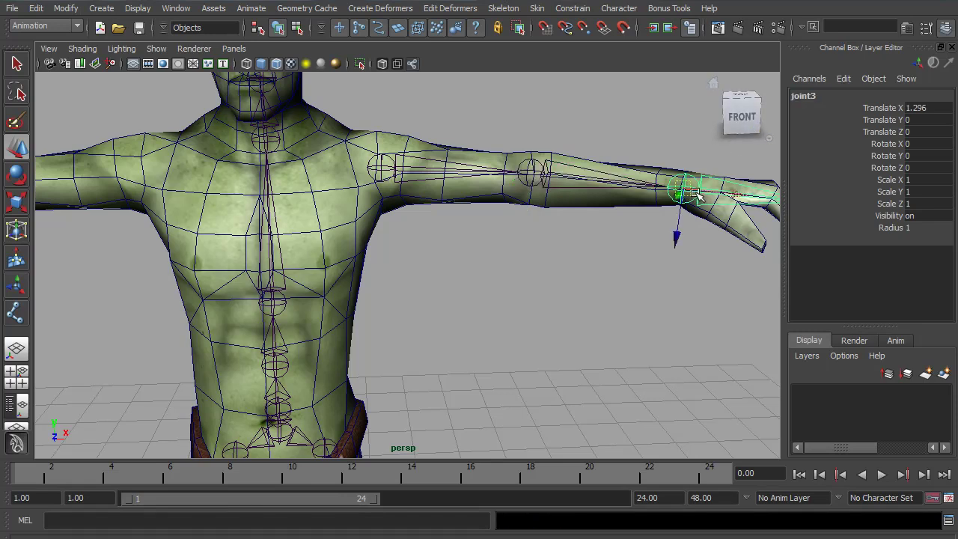
double_click(812, 96)
drag(810, 96, 791, 96)
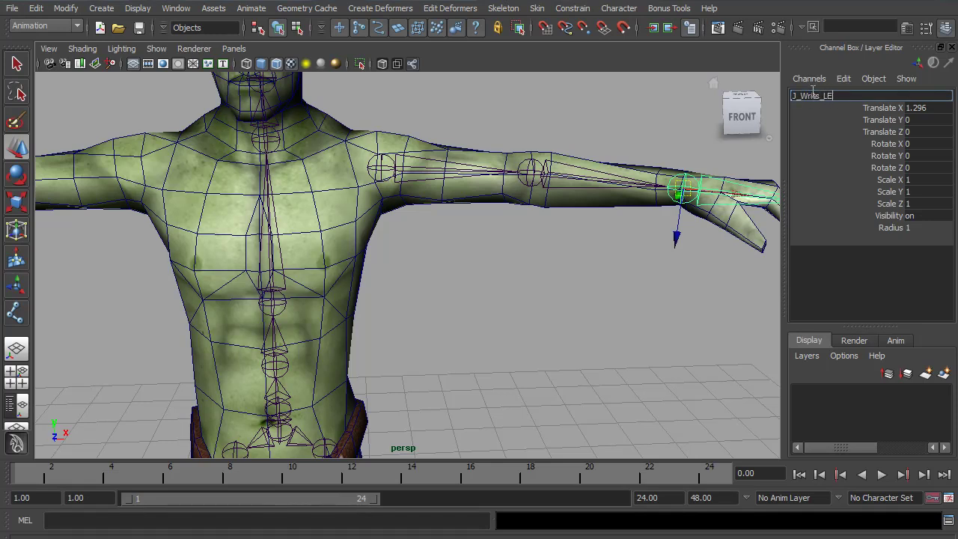
key(Return)
alt+middle_drag(643, 213, 460, 260)
double_click(810, 95)
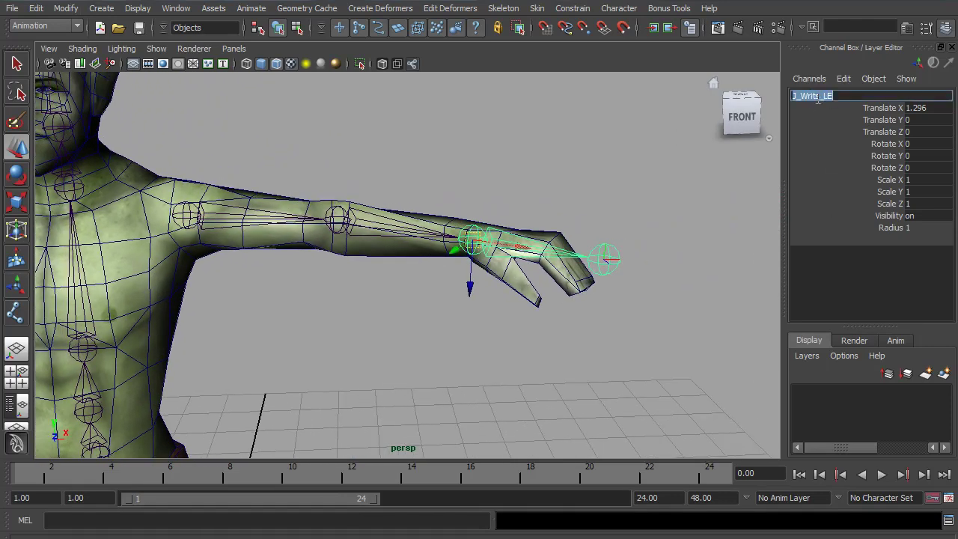
click(817, 96)
key(BackSpace)
text(t)
key(Return)
Step: Rename the end joint beyond the left fingertips as J_Hand_LE
click(604, 259)
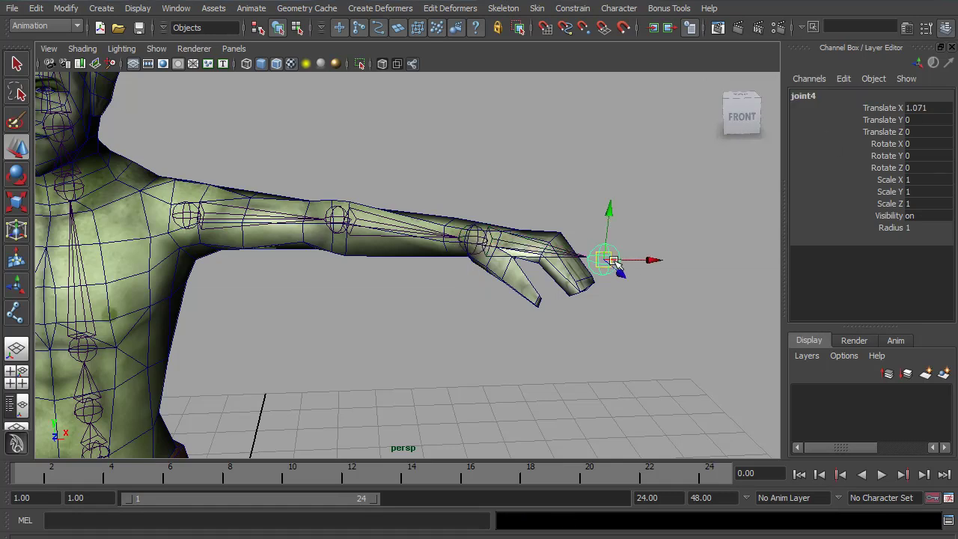
double_click(821, 95)
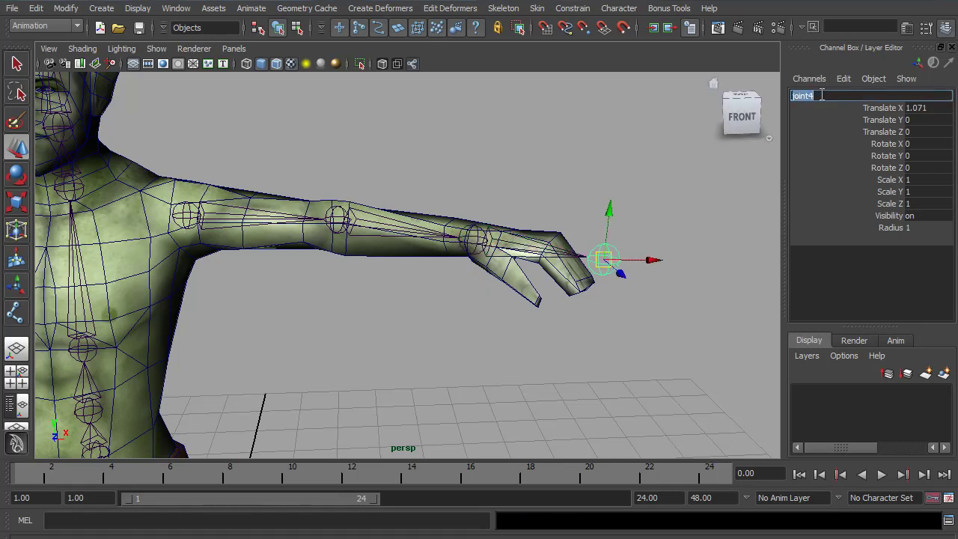
text(J_Hand_LE)
key(Return)
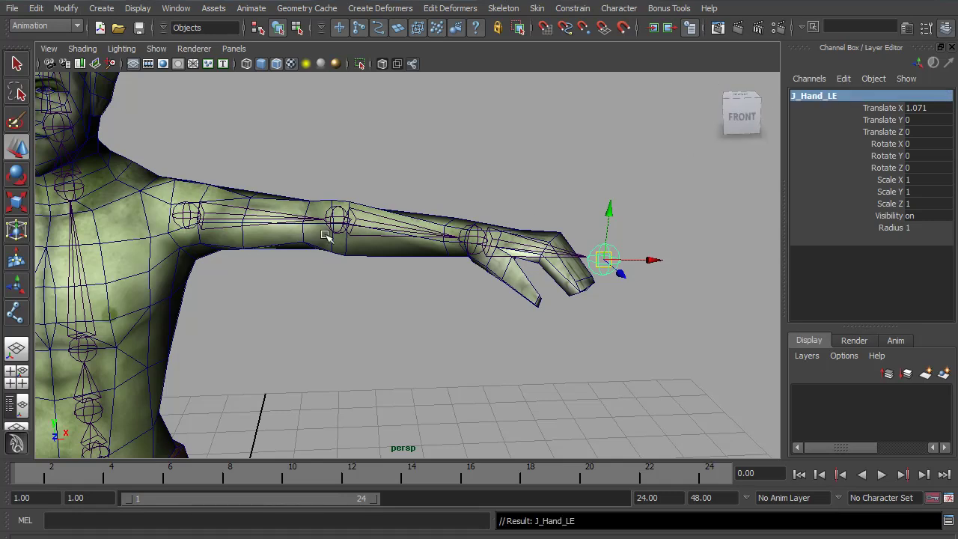
Step: In the side view, place a single Joint Tool joint behind the upper back, about Translate Y 7.886, Z -1.23
alt+middle_drag(296, 275, 560, 274)
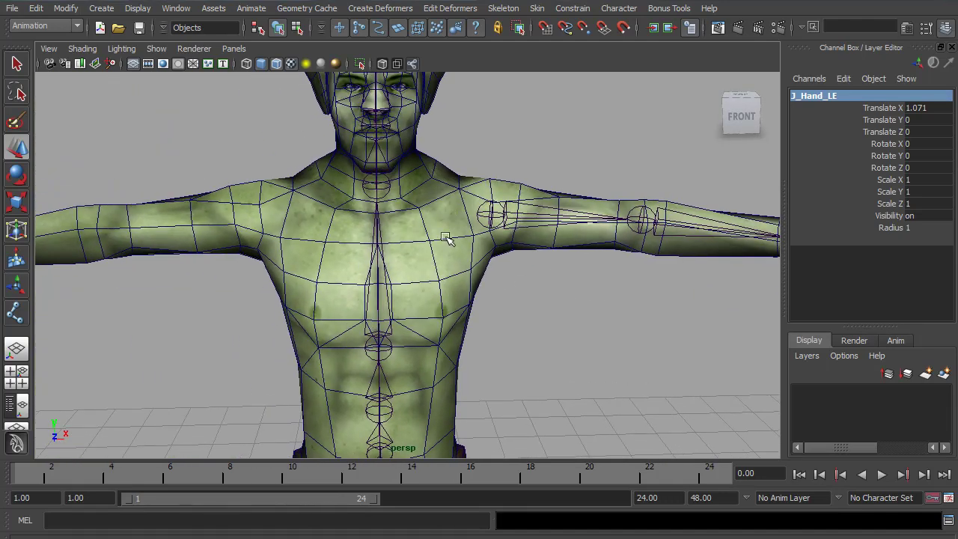
key(space)
drag(481, 252, 516, 253)
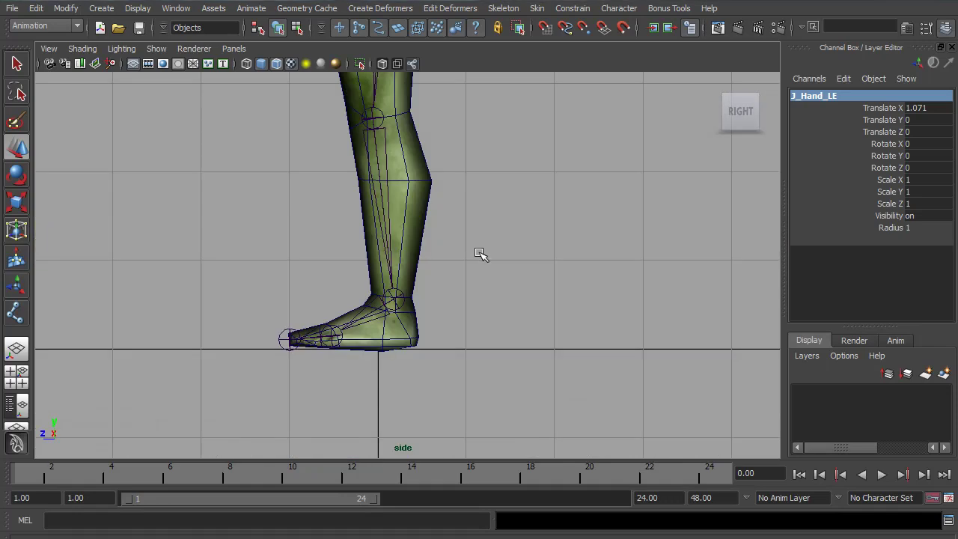
alt+middle_drag(437, 122, 417, 342)
alt+middle_drag(450, 153, 449, 367)
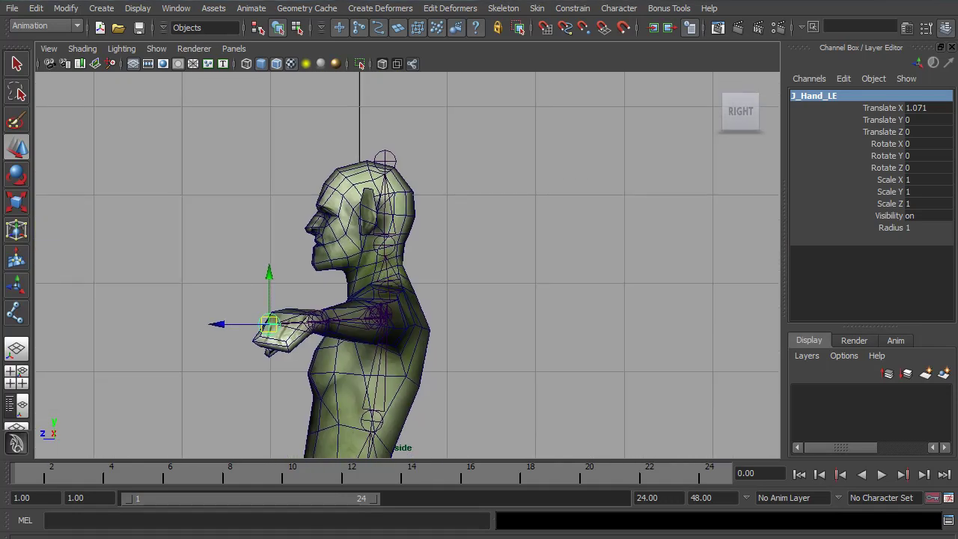
click(506, 11)
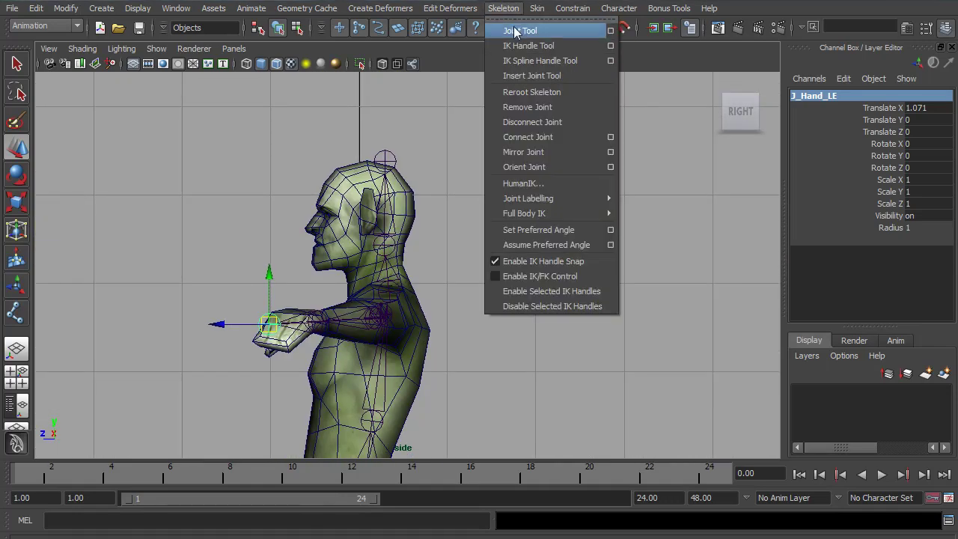
click(520, 31)
alt+middle_drag(449, 278, 498, 209)
click(498, 212)
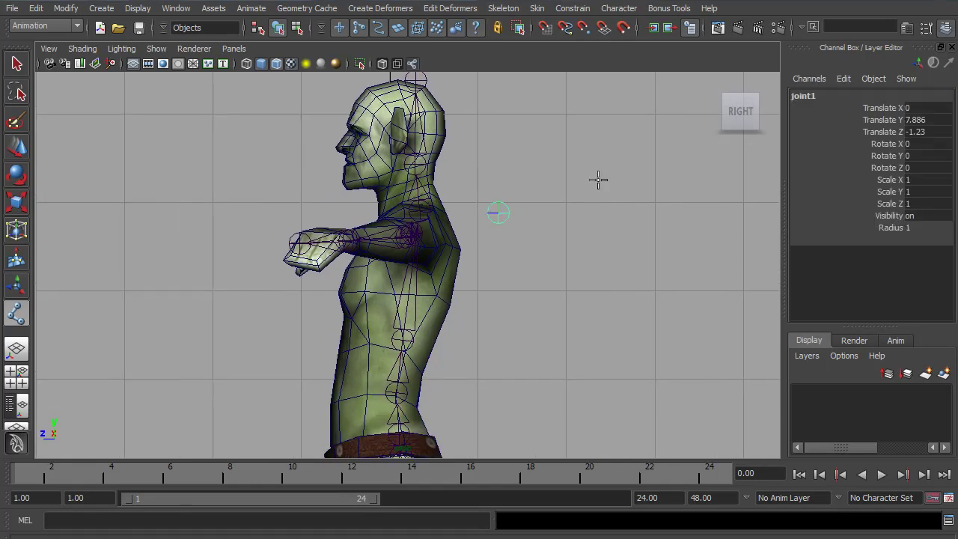
key(w)
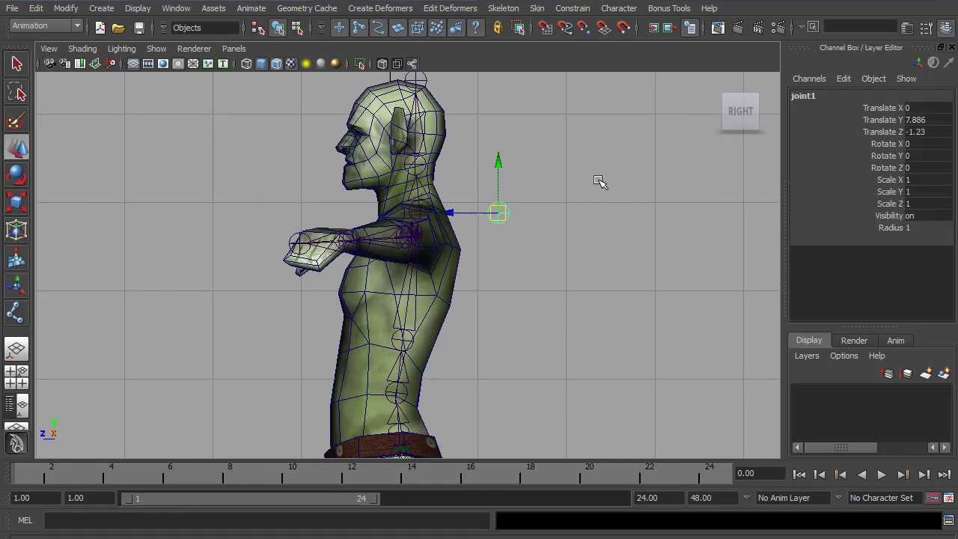
Step: Rename the new joint behind the upper back as J_Clav_LE
click(806, 96)
text(J)
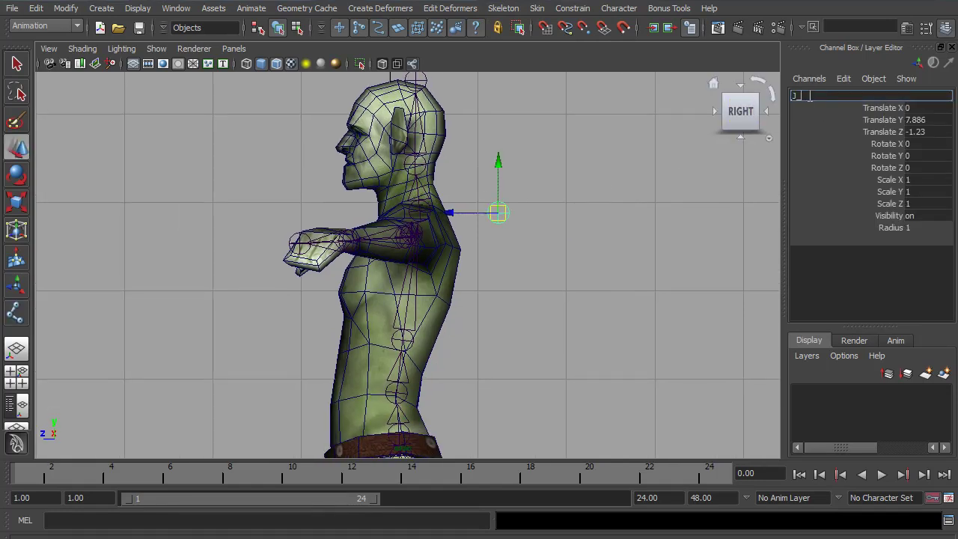
text(_Clav_LE)
key(Return)
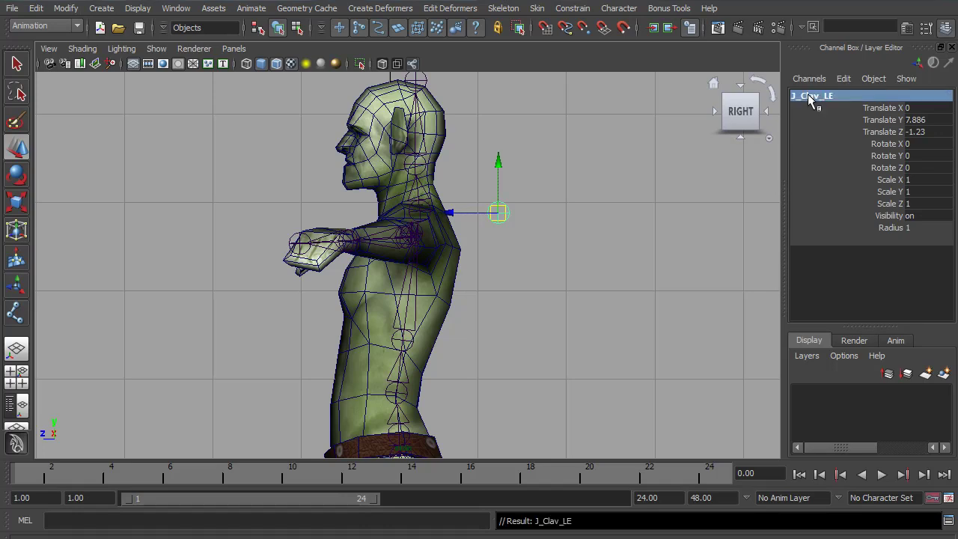
Step: Move J_Clav_LE into the left side of the upper chest, at about Translate X 0.211, Y 7.58, Z -0.118
scroll(573, 269, up, 3)
scroll(573, 269, up, 1)
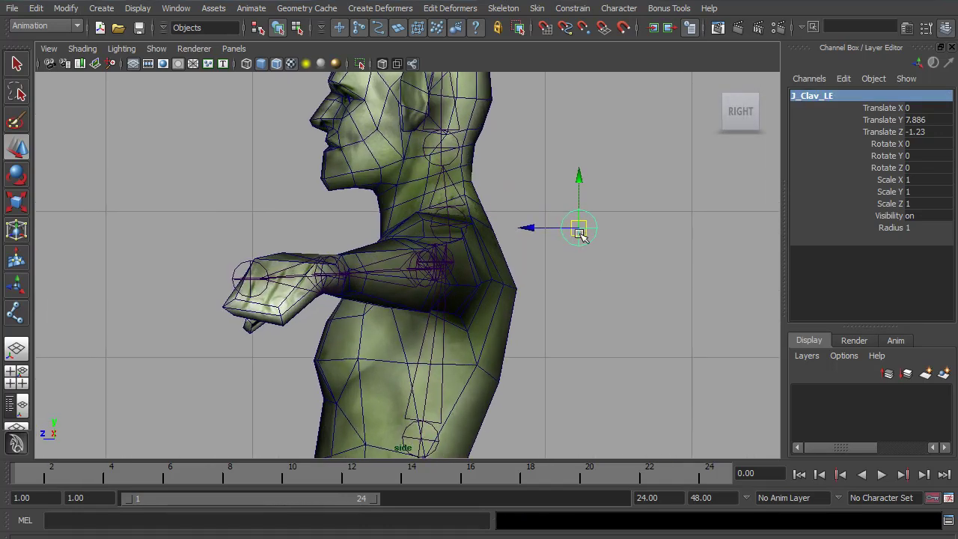
drag(579, 227, 421, 274)
key(space)
drag(476, 319, 434, 285)
drag(434, 226, 460, 232)
alt+drag(478, 277, 262, 239)
alt+drag(340, 281, 488, 274)
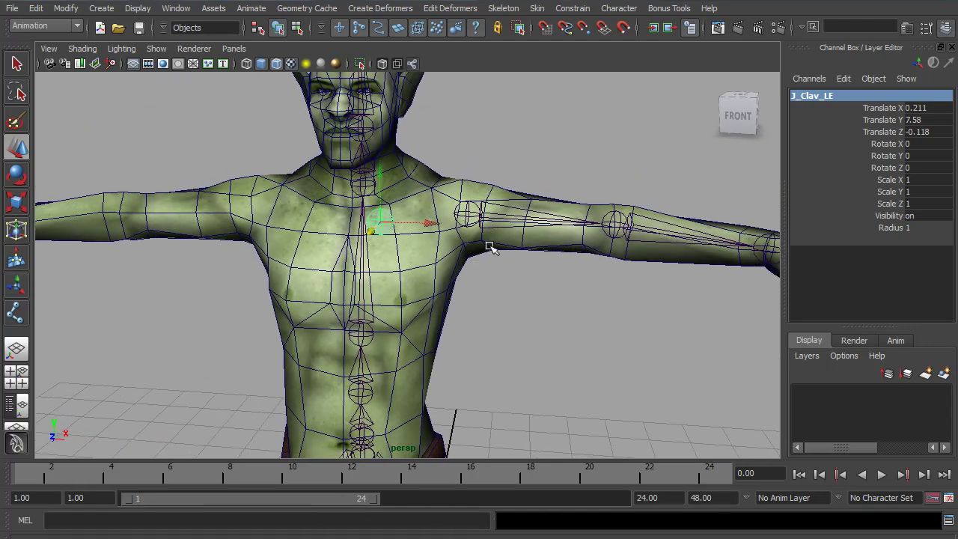
Step: Parent the left arm chain's J_Shoulder_LE joint to J_Clav_LE
click(472, 215)
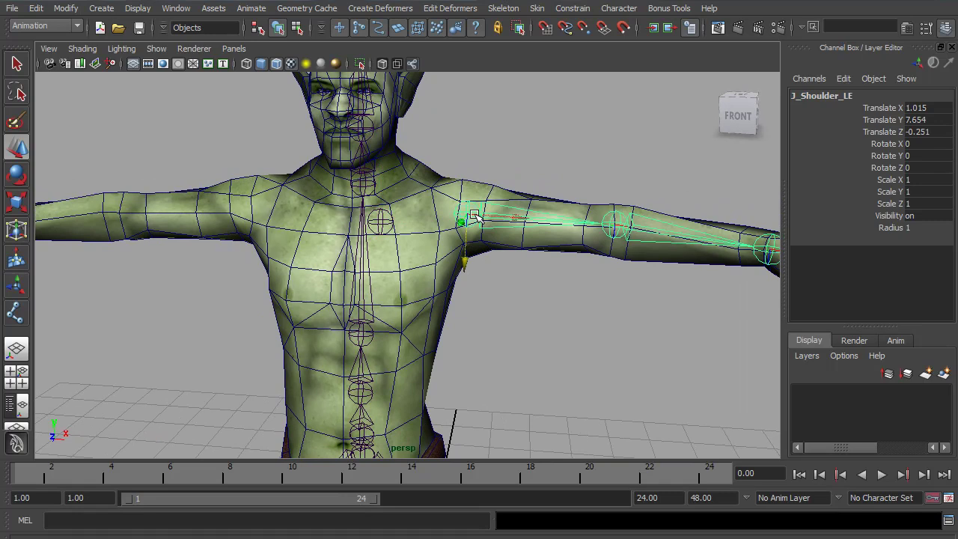
click(453, 216)
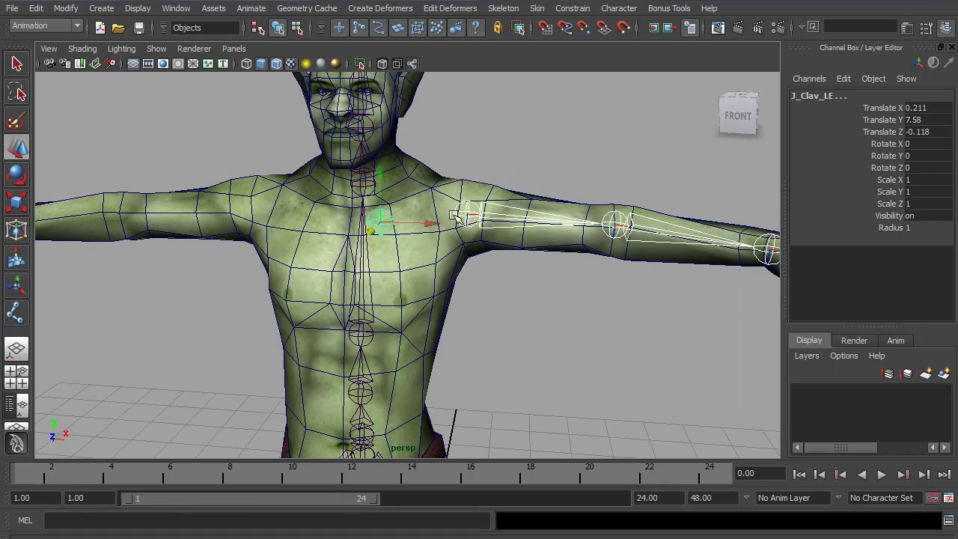
key(Down)
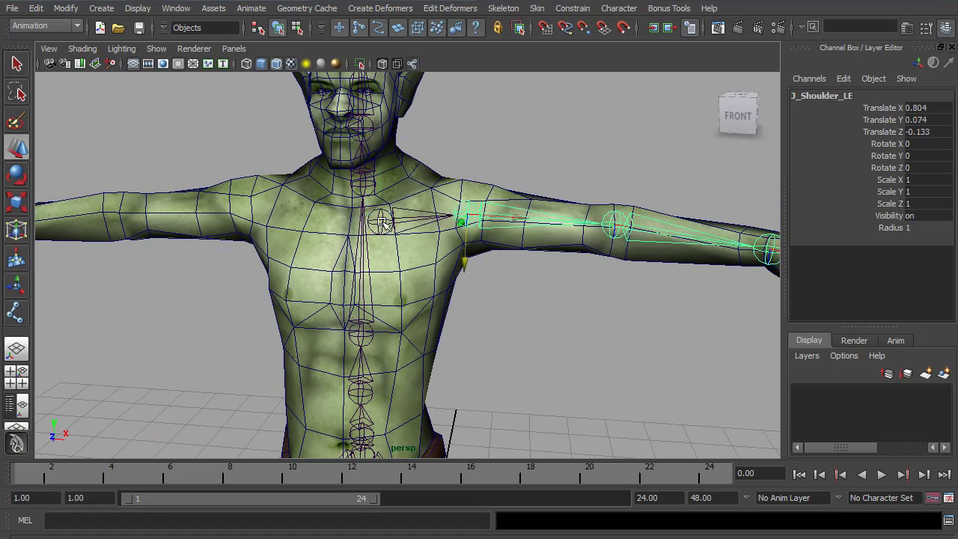
Step: Parent J_Clav_LE to the chest joint J_Spine3
click(379, 220)
click(374, 298)
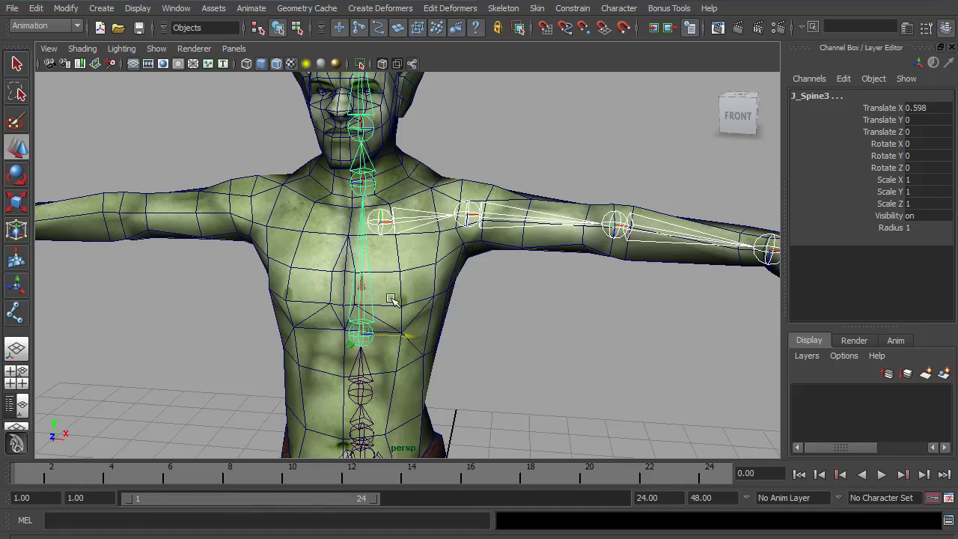
key(Down)
Step: Mirror the J_Clav_LE chain to the right side of the body, with the mirrored joints named with the _RI suffix
alt+drag(402, 304, 532, 302)
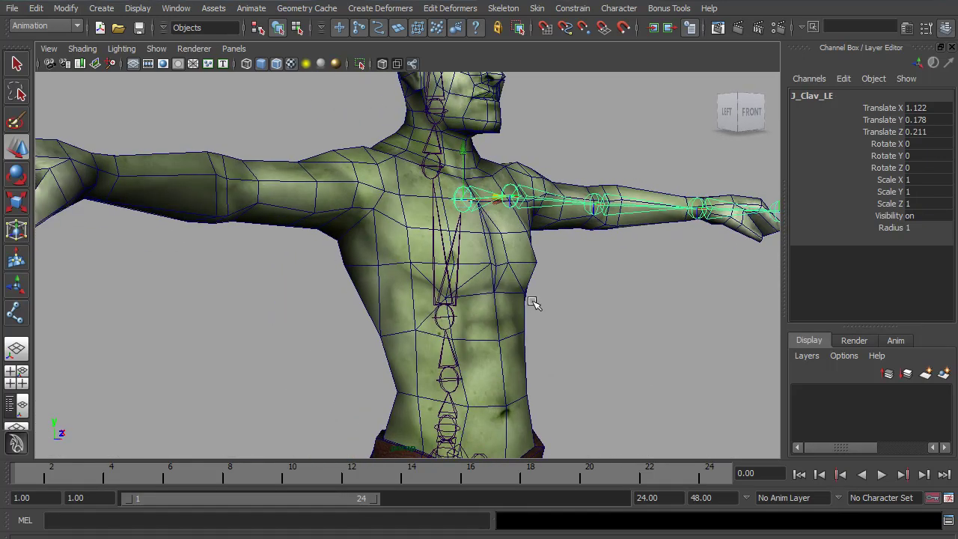
alt+drag(569, 265, 519, 276)
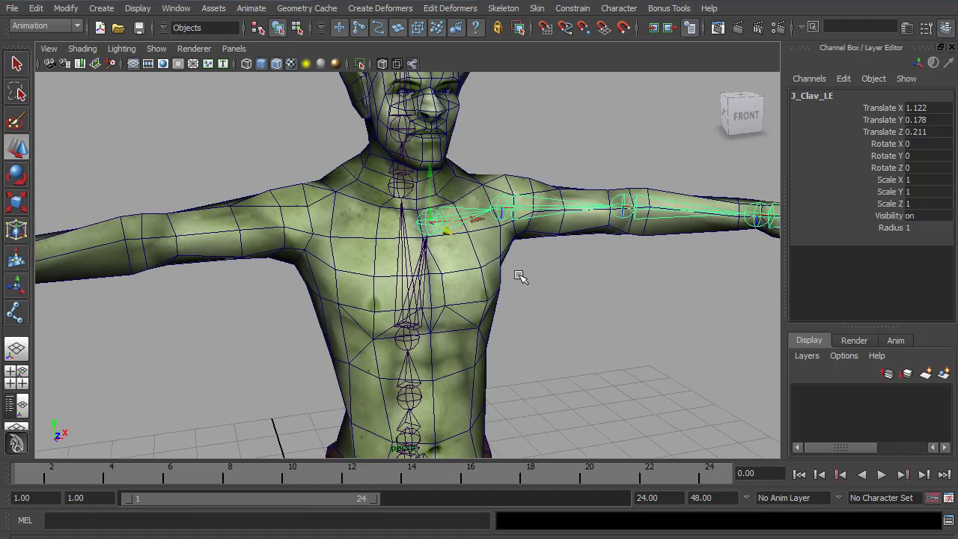
scroll(519, 276, down, 3)
click(499, 9)
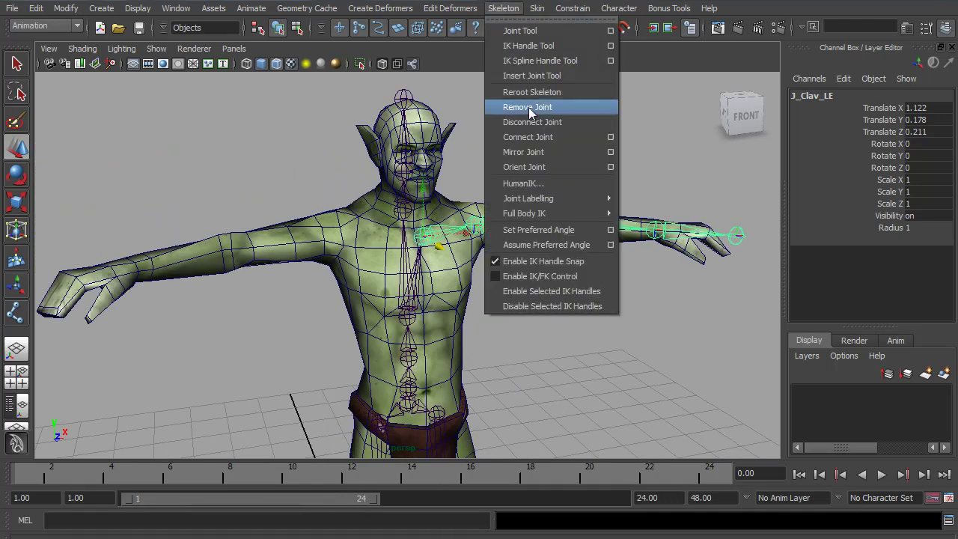
click(526, 153)
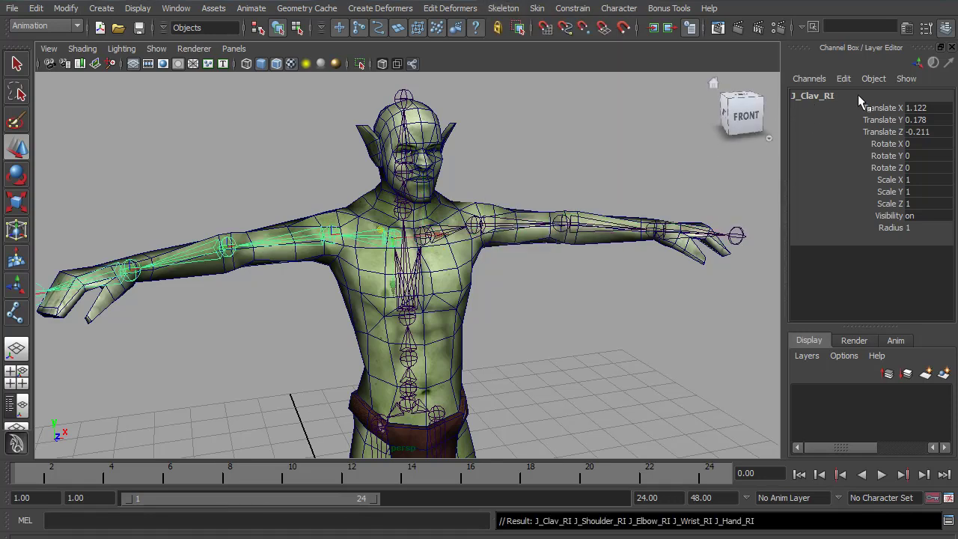
Step: Check the names and placement of the mirrored right shoulder and elbow joints and view both arms from several angles
click(305, 237)
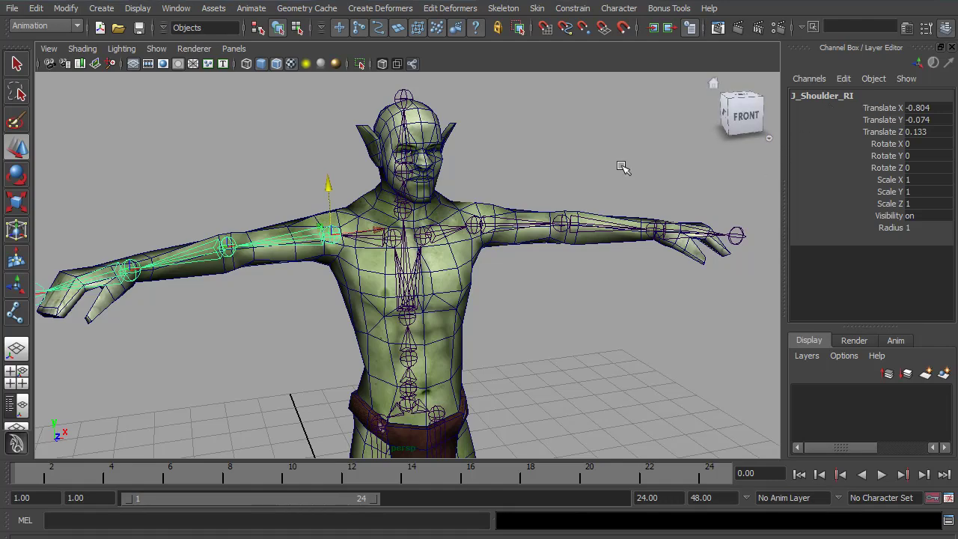
click(212, 256)
alt+drag(217, 258, 481, 311)
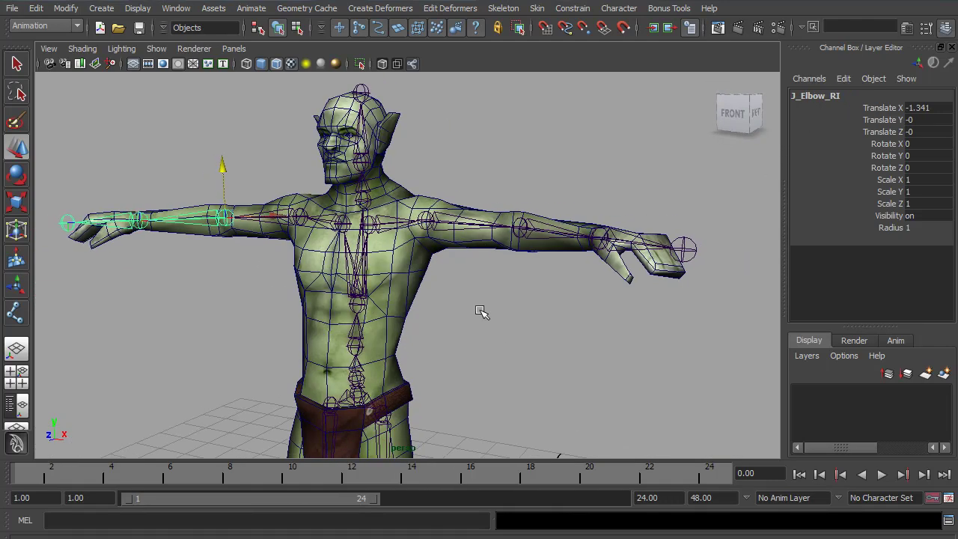
alt+right_drag(481, 311, 424, 310)
alt+middle_drag(424, 310, 518, 282)
alt+right_drag(517, 282, 425, 280)
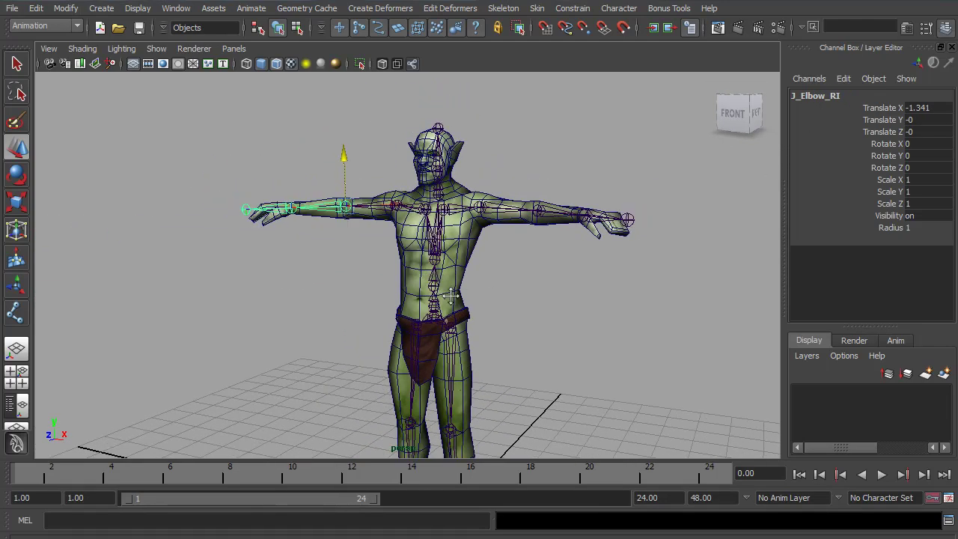
alt+middle_drag(451, 296, 432, 245)
alt+drag(455, 272, 491, 270)
alt+middle_drag(490, 271, 476, 284)
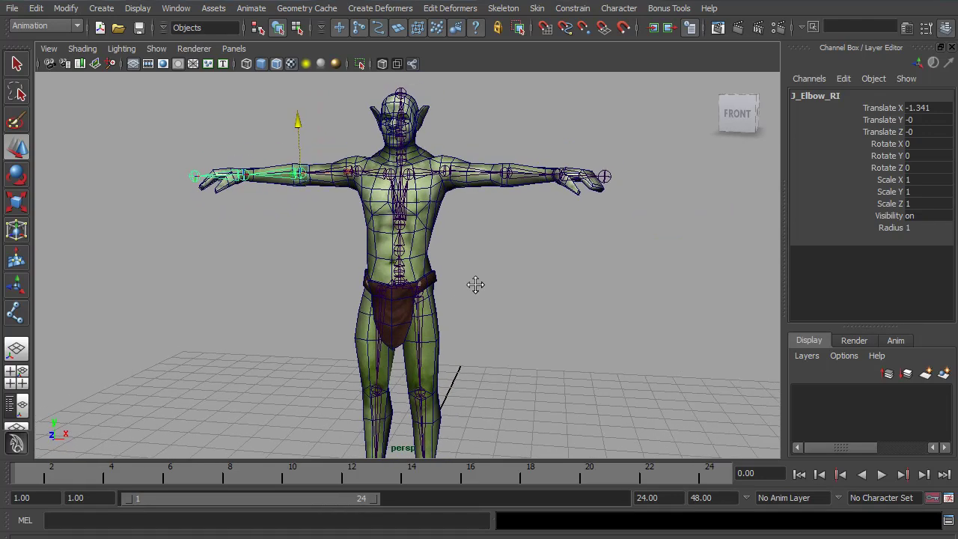
Step: In the side view, draw a two-joint chain down the back loincloth flap, from about Translate Y 5.051, Z -0.608, with a bone about 1.067 long
alt+drag(487, 282, 356, 223)
alt+right_drag(357, 223, 514, 246)
alt+middle_drag(514, 246, 561, 292)
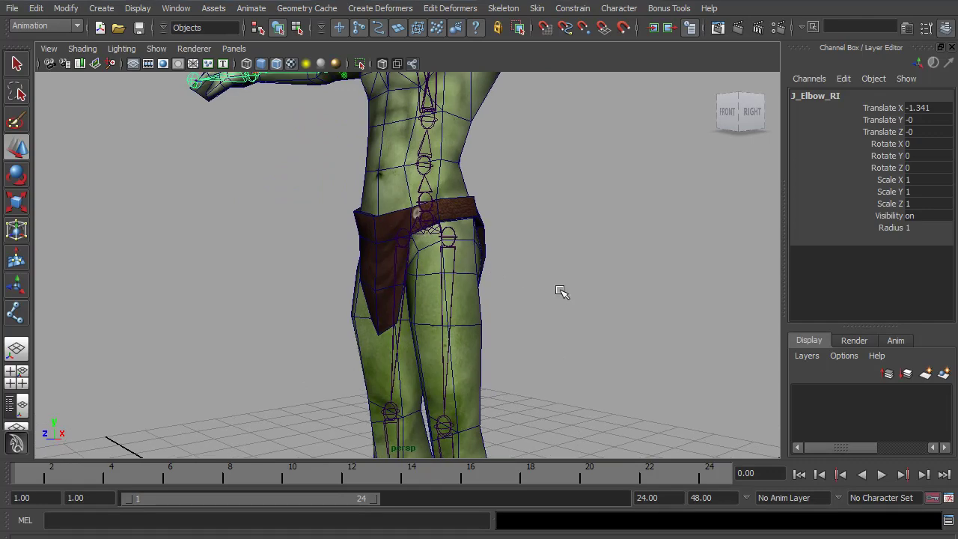
mouse_move(561, 291)
alt+mouse_down()
mouse_move(506, 293)
mouse_move(554, 289)
alt+mouse_up()
key(space)
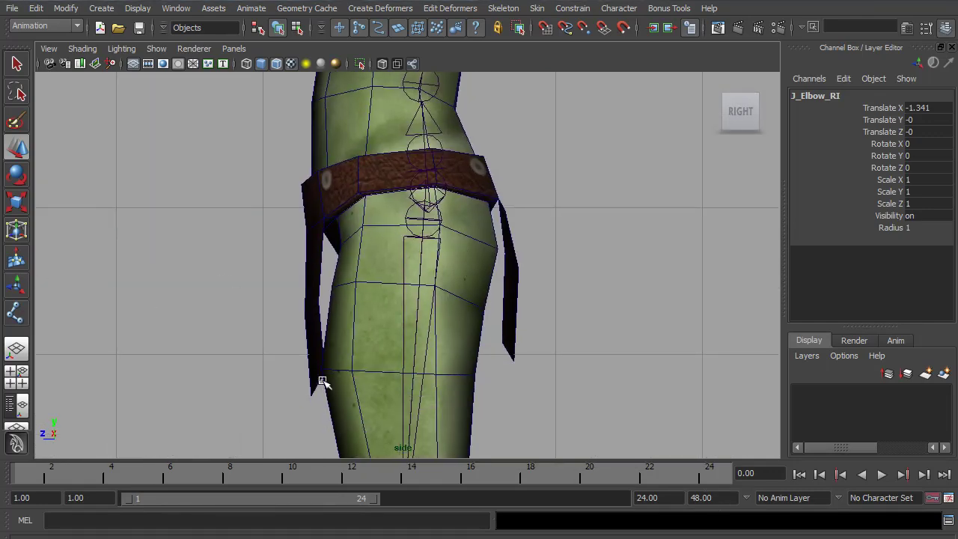
click(537, 8)
mouse_move(514, 9)
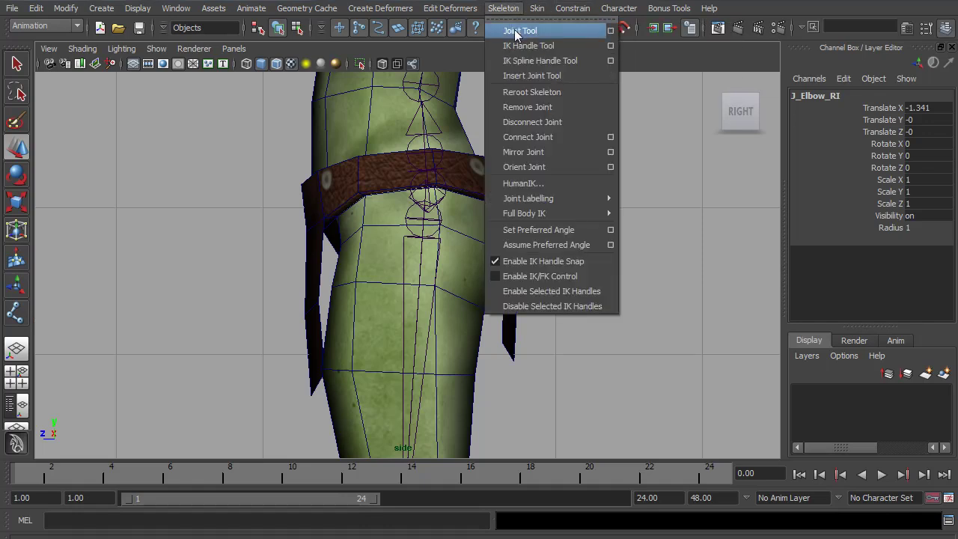
click(522, 30)
click(497, 201)
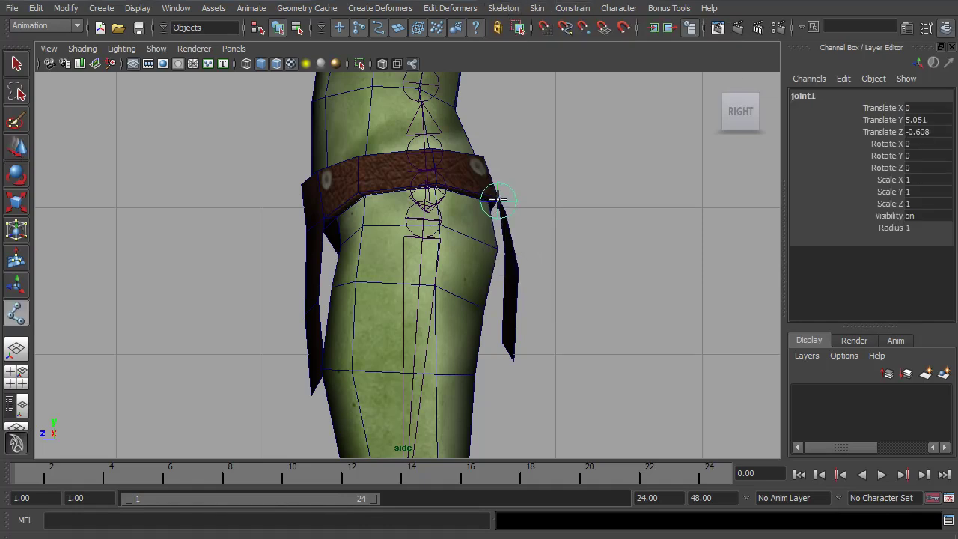
click(510, 355)
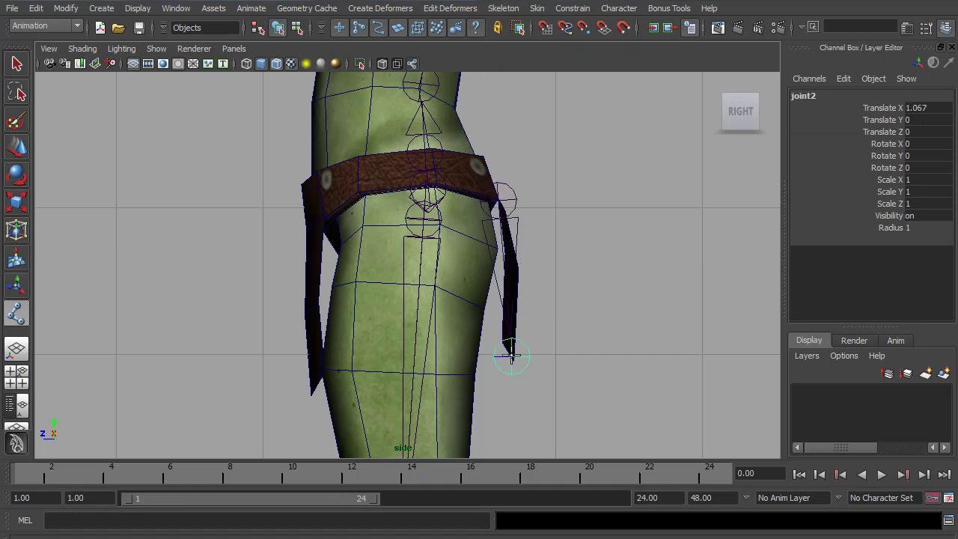
key(Return)
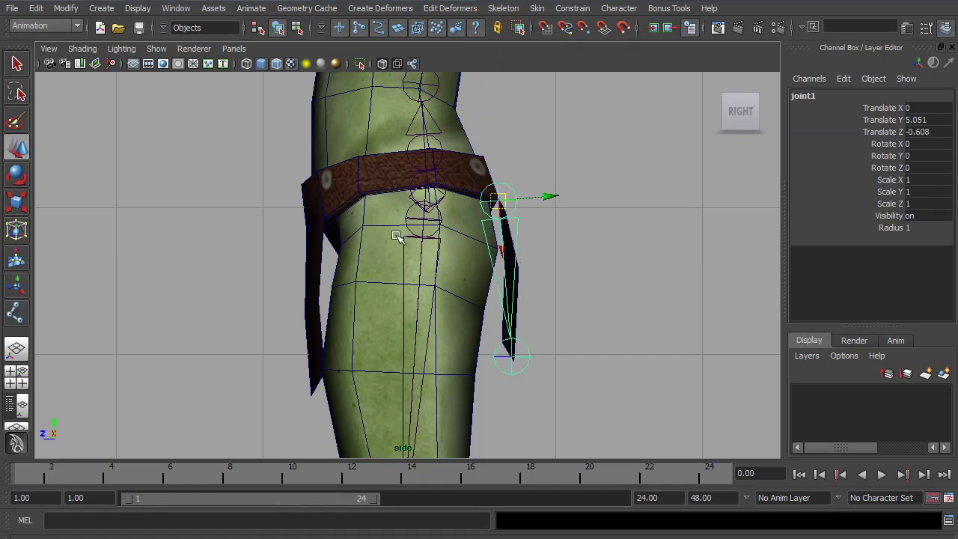
Step: Draw a two-joint chain down the front loincloth flap, from about Translate Y 4.893, Z 0.655, with a bone about 1.14 long
key(y)
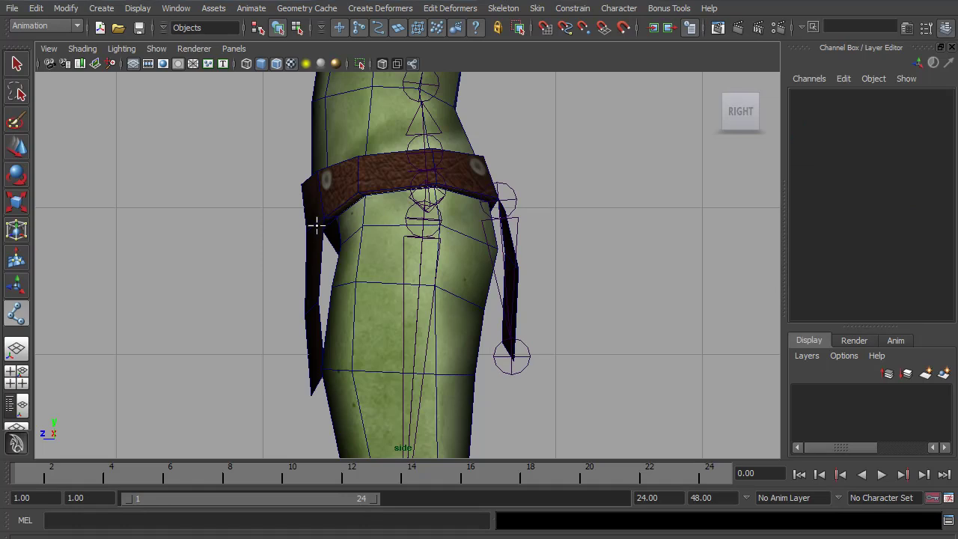
click(317, 224)
drag(316, 224, 315, 222)
click(311, 387)
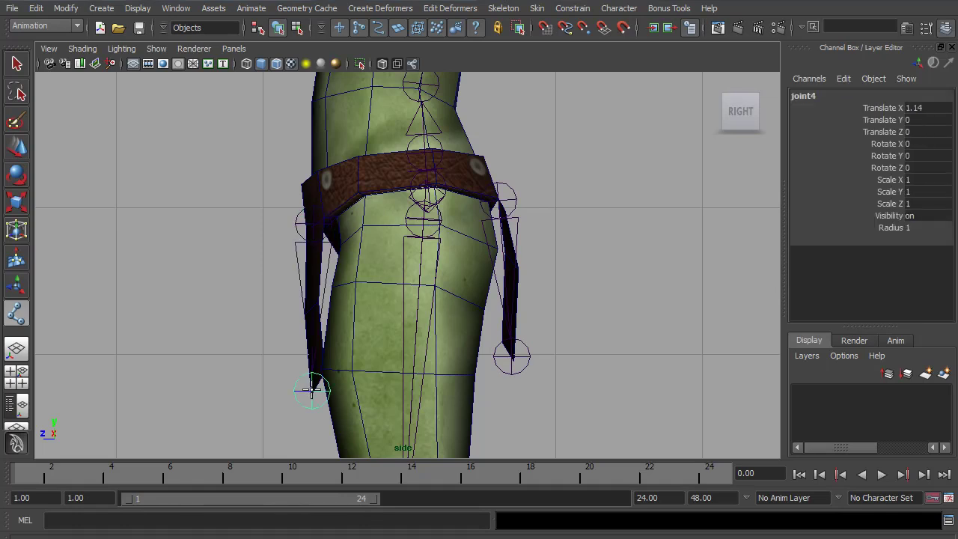
key(w)
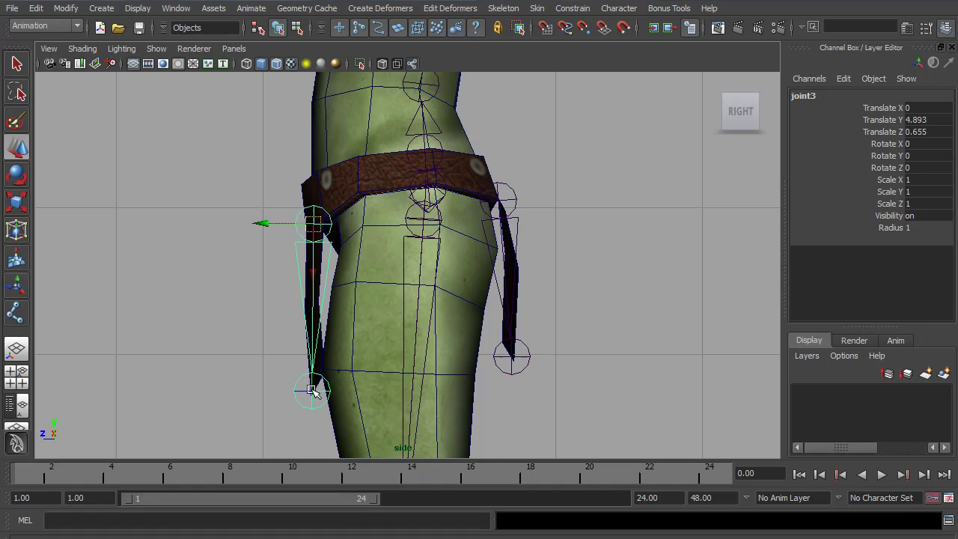
Step: Rename the upper joint of the back loincloth chain as J_LoinCloth_BA
click(499, 201)
click(835, 96)
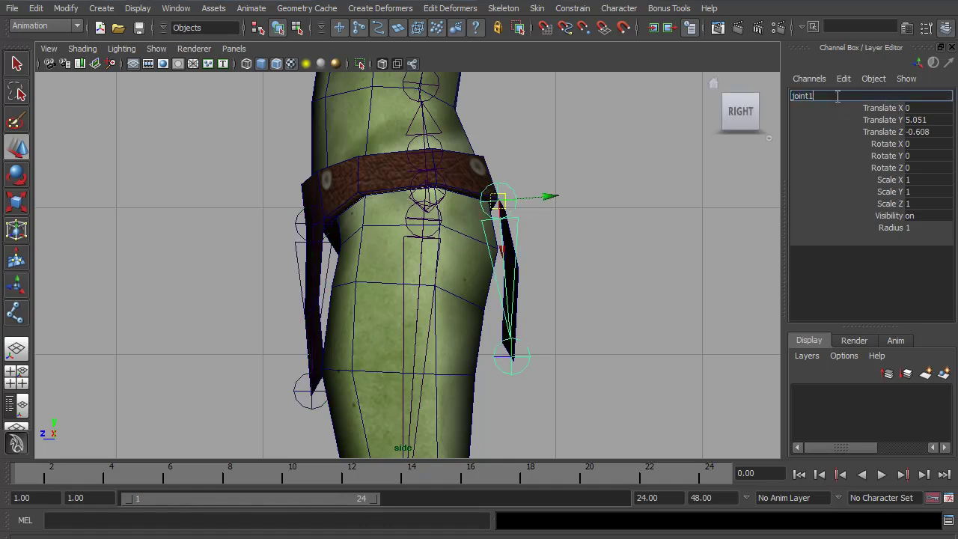
text(J)
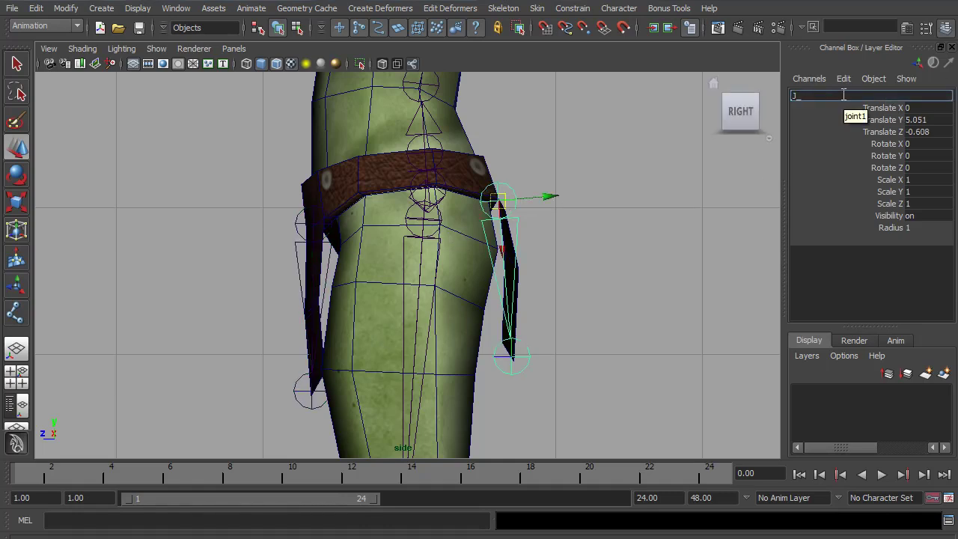
text(_LoinCloth_Ba)
key(Return)
Step: Rename the end joint of the back loincloth chain as J_LoinCloht_BA_END
click(511, 372)
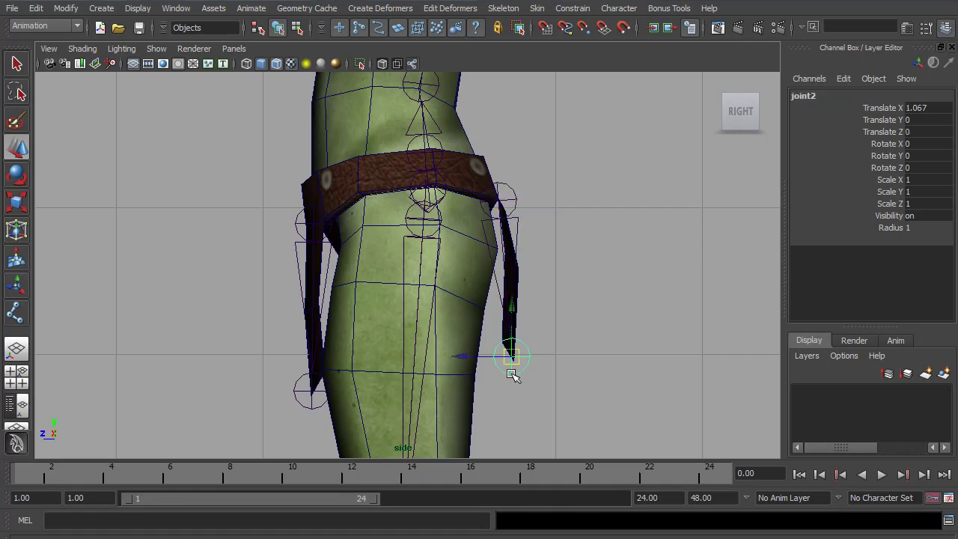
click(812, 96)
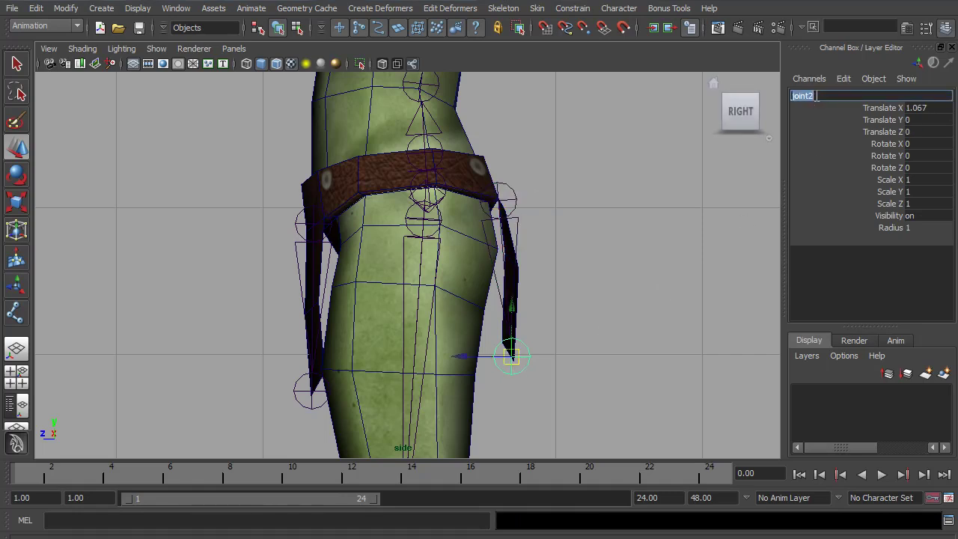
text(J_LoinCloht_BA_END)
key(Return)
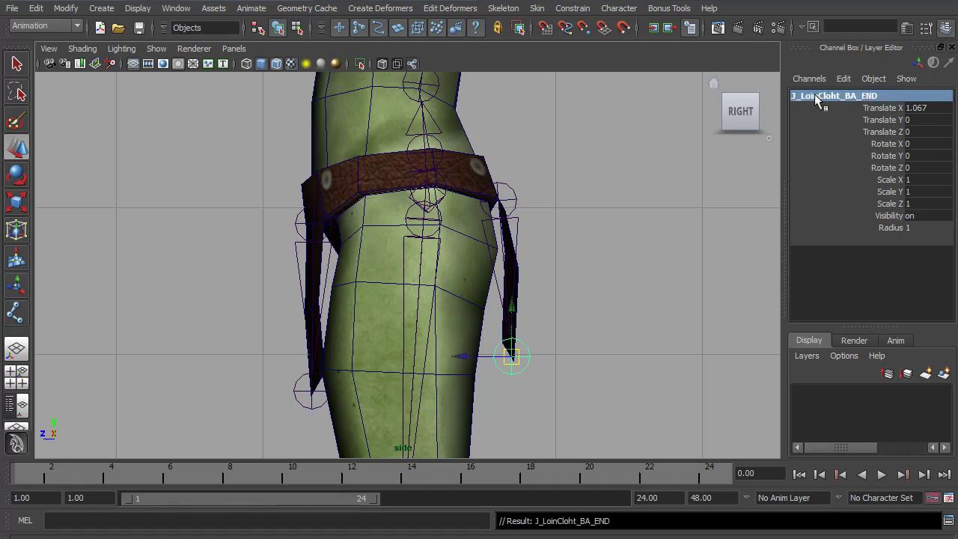
Step: Rename the upper joint of the front loincloth chain as J_LoinCloth_FR
click(311, 224)
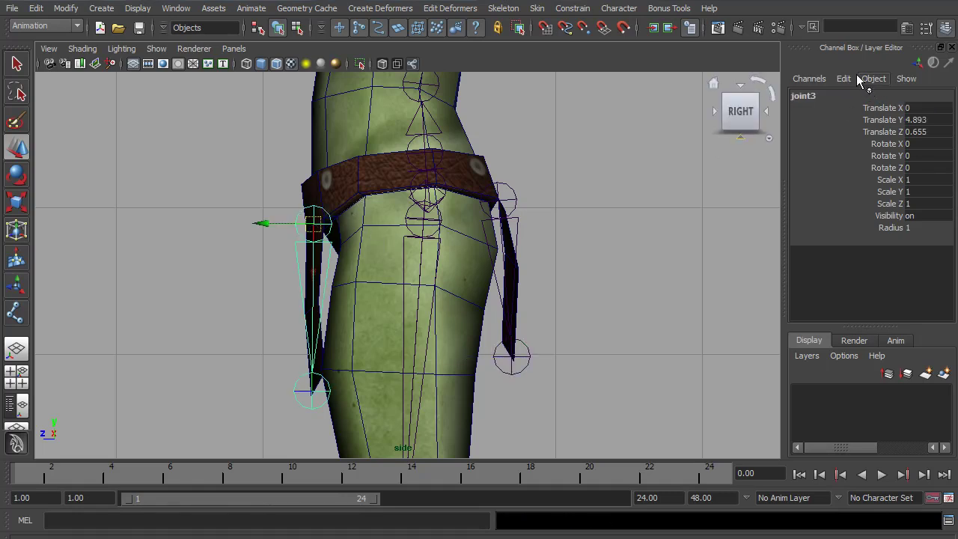
click(813, 97)
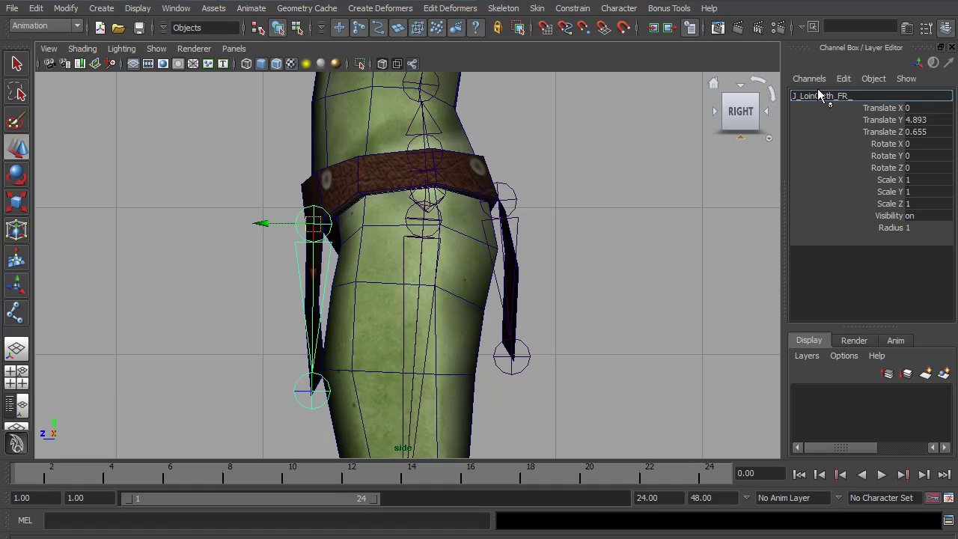
key(Return)
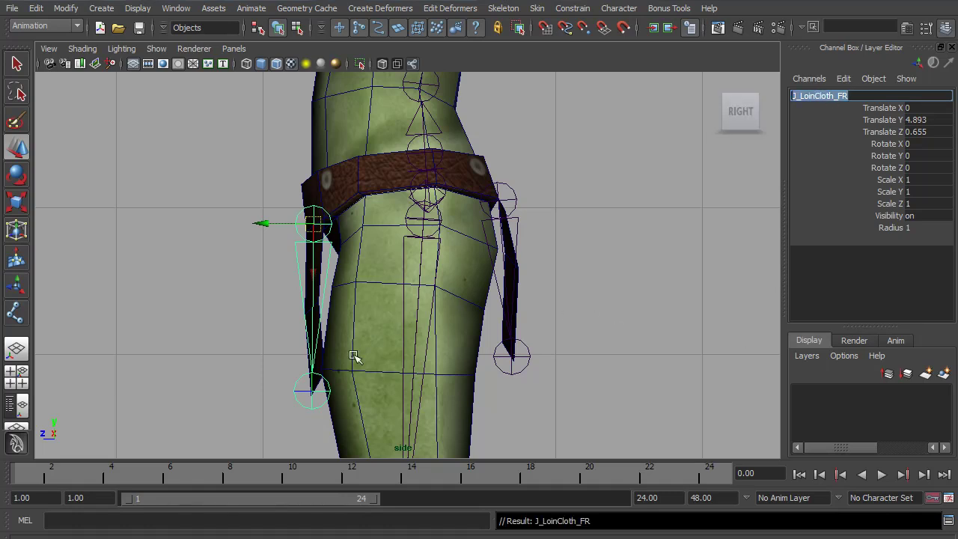
Step: Rename the end joint of the front loincloth chain as J_LoinCloth_FR_END
click(303, 398)
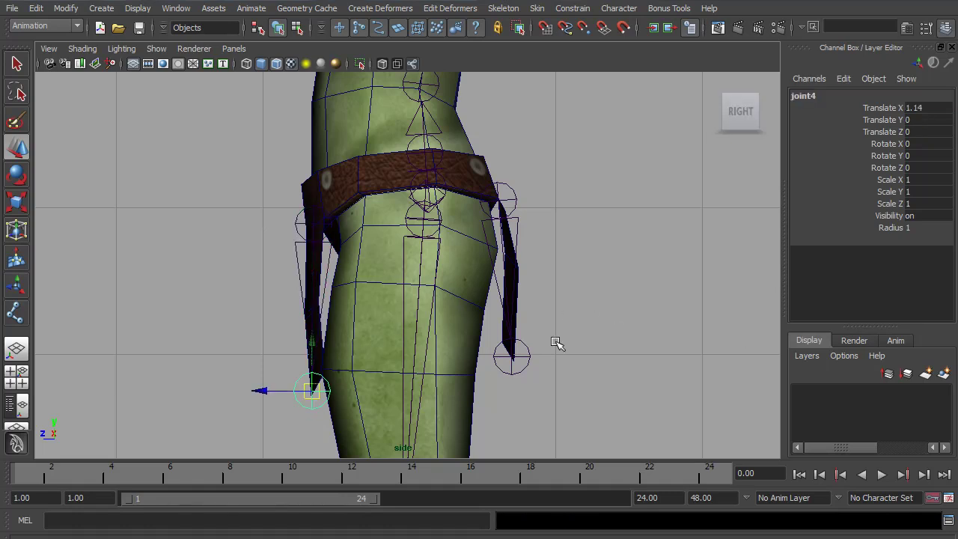
click(801, 96)
text(J_Join)
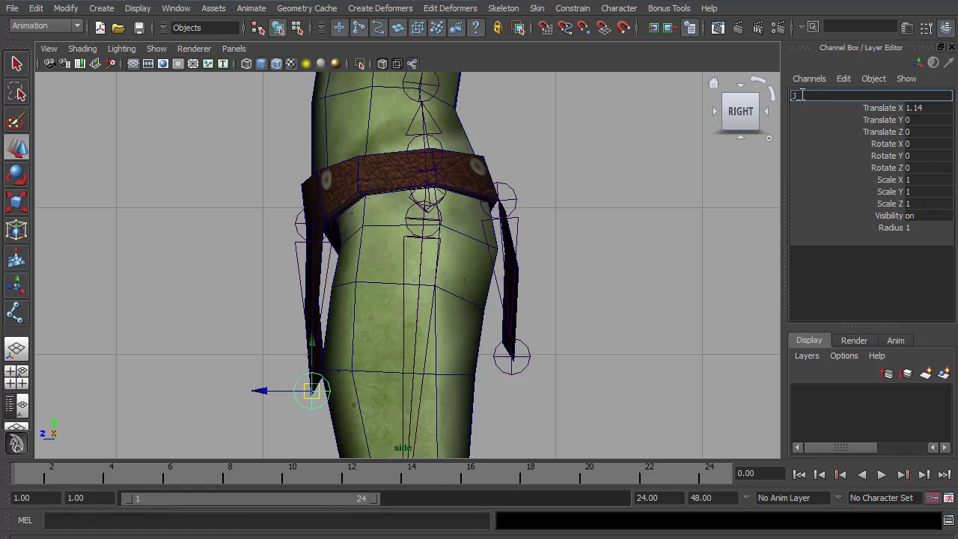
text(Cloth_FR_END)
key(Return)
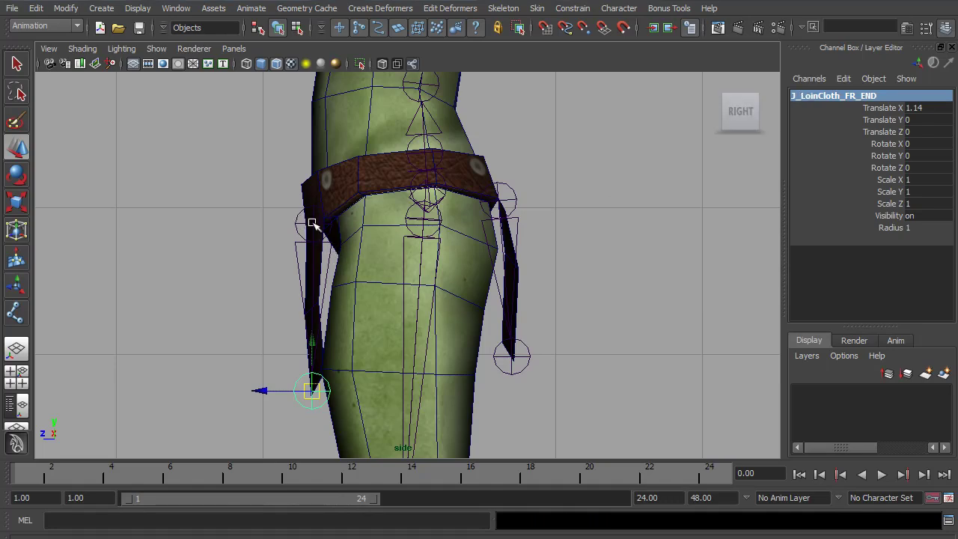
Step: Parent J_LoinCloth_FR and J_LoinCloth_BA to the pelvis joint at belt level in the perspective view
click(303, 223)
click(501, 199)
key(space)
drag(476, 247, 472, 217)
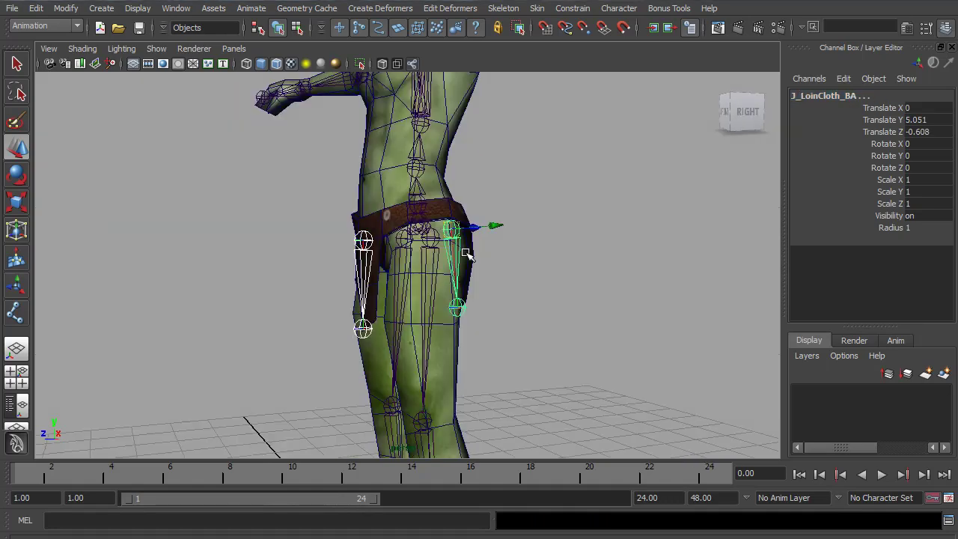
alt+drag(437, 275, 464, 286)
alt+right_drag(408, 271, 437, 276)
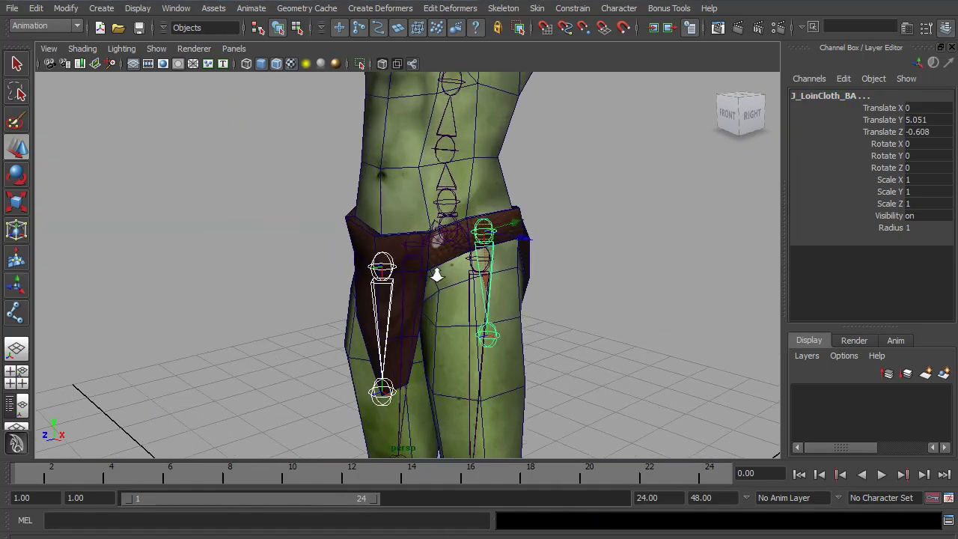
click(453, 226)
key(Down)
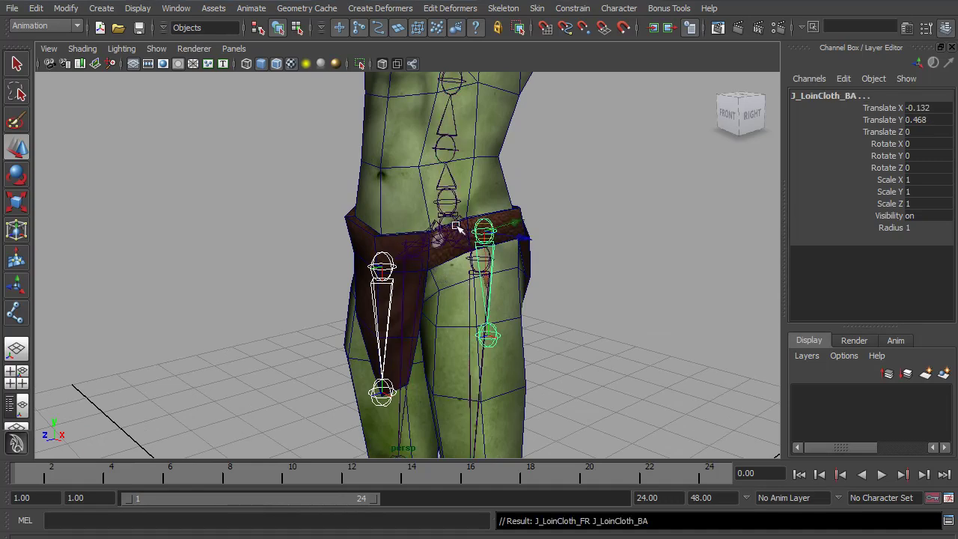
Step: Review the complete skeleton on the whole goblin in the perspective view and clear the selection
alt+right_drag(487, 246, 340, 242)
alt+drag(349, 245, 410, 249)
alt+middle_drag(445, 232, 397, 315)
alt+right_drag(595, 329, 494, 321)
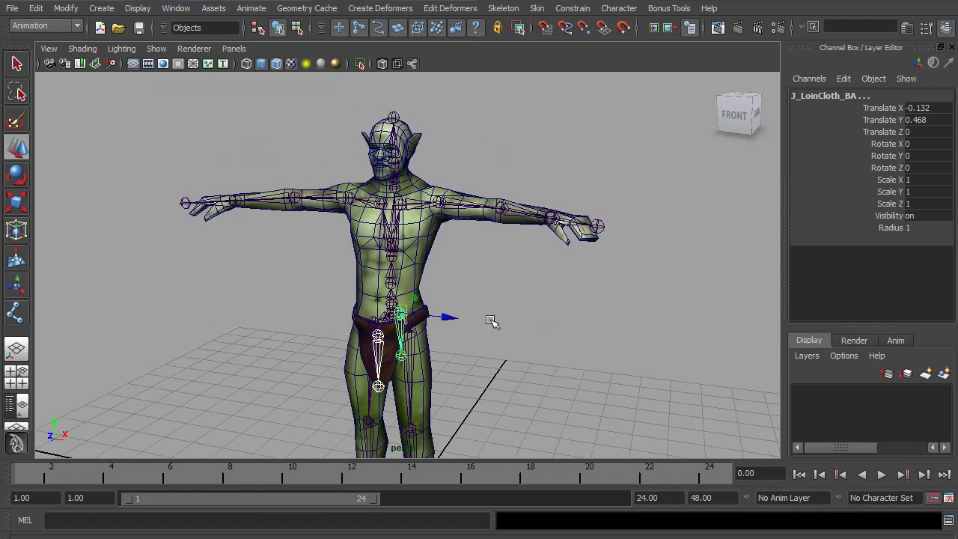
alt+middle_drag(494, 321, 500, 271)
alt+right_drag(500, 271, 439, 271)
click(500, 316)
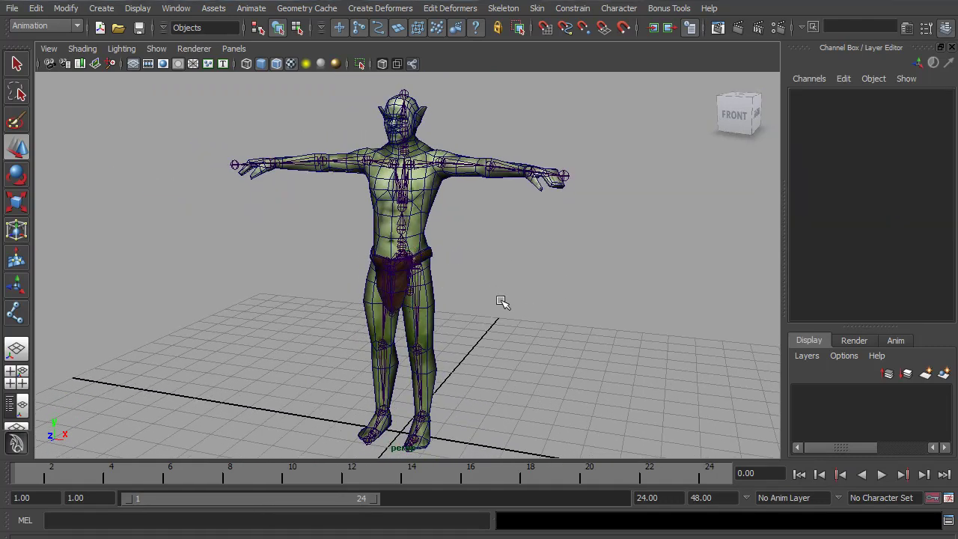